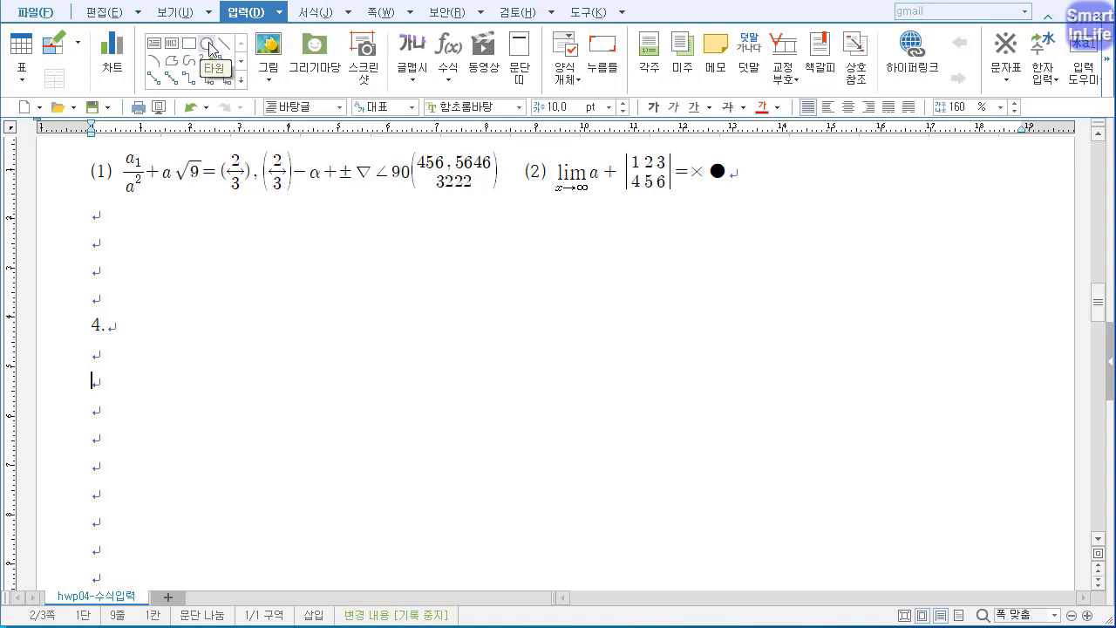
Draw an ellipse about 16 by 7 mm below item 4 and a rectangle about 27 by 12 mm beside it.
click(208, 44)
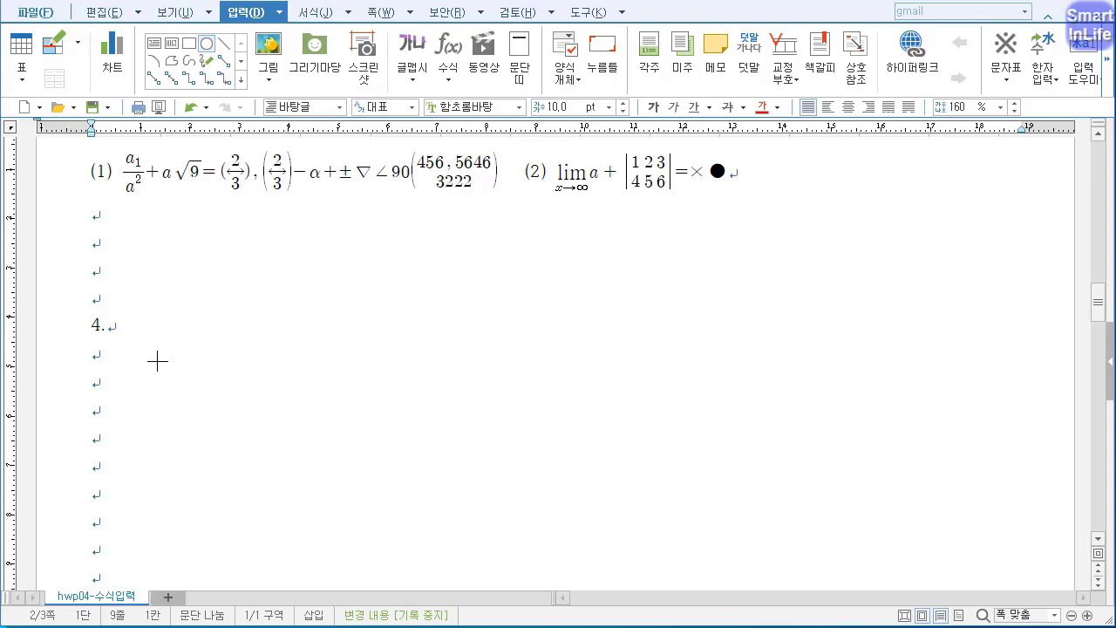
drag(150, 354, 231, 391)
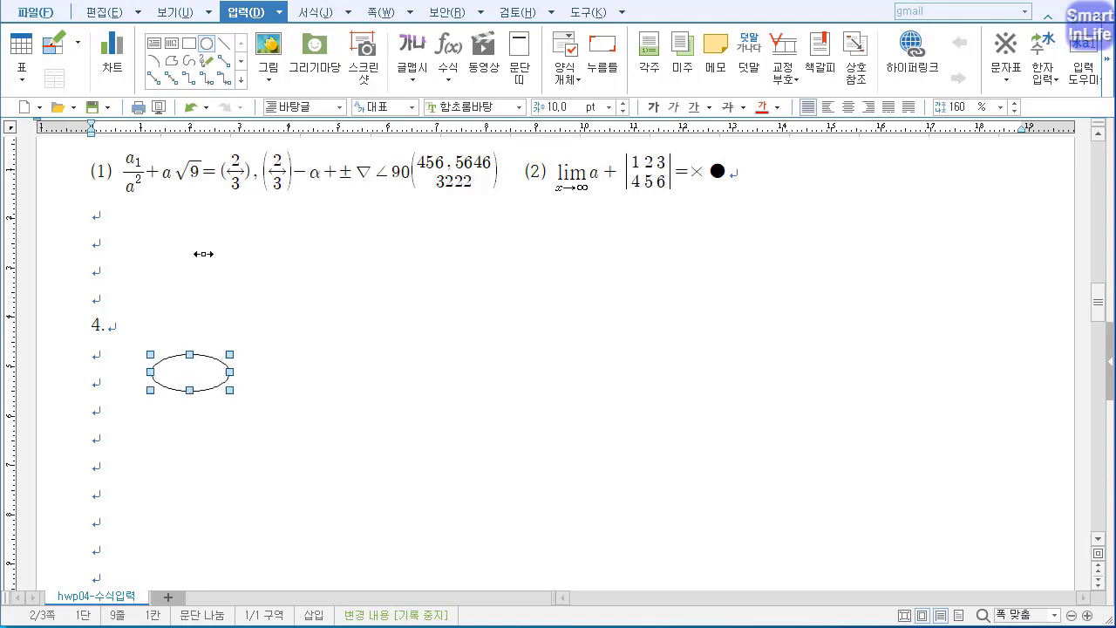
click(54, 42)
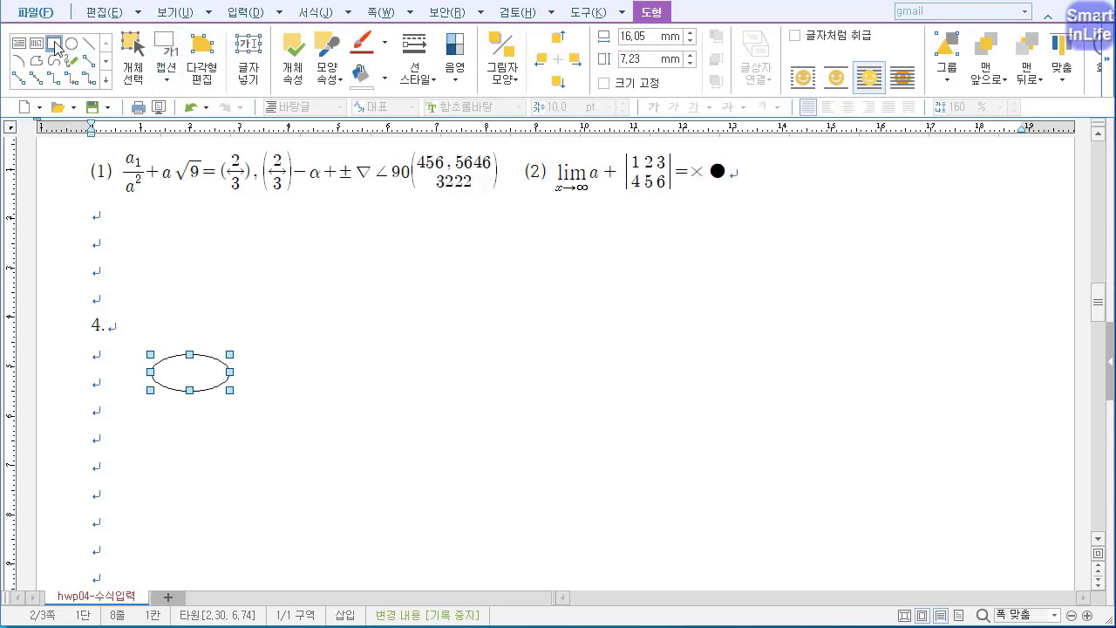
drag(303, 356, 436, 415)
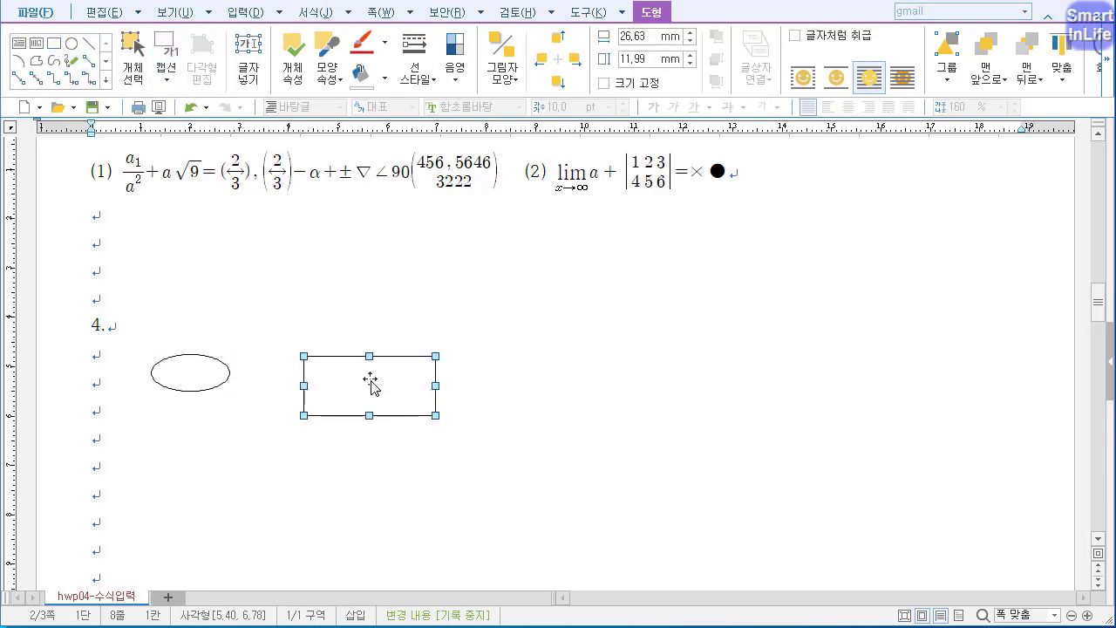
drag(358, 391, 641, 394)
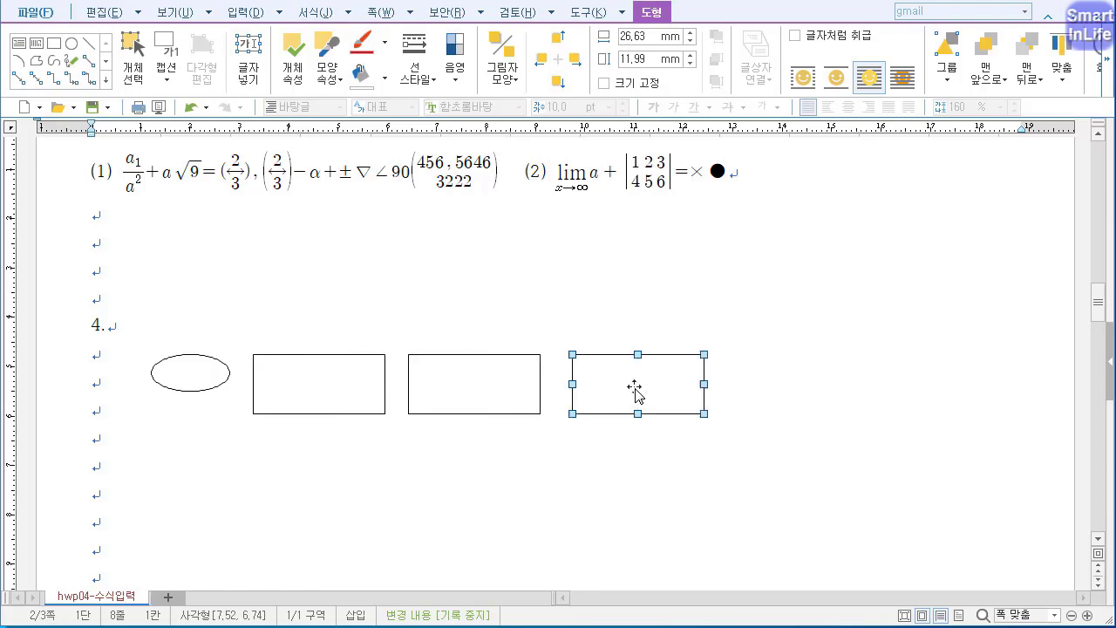
click(489, 377)
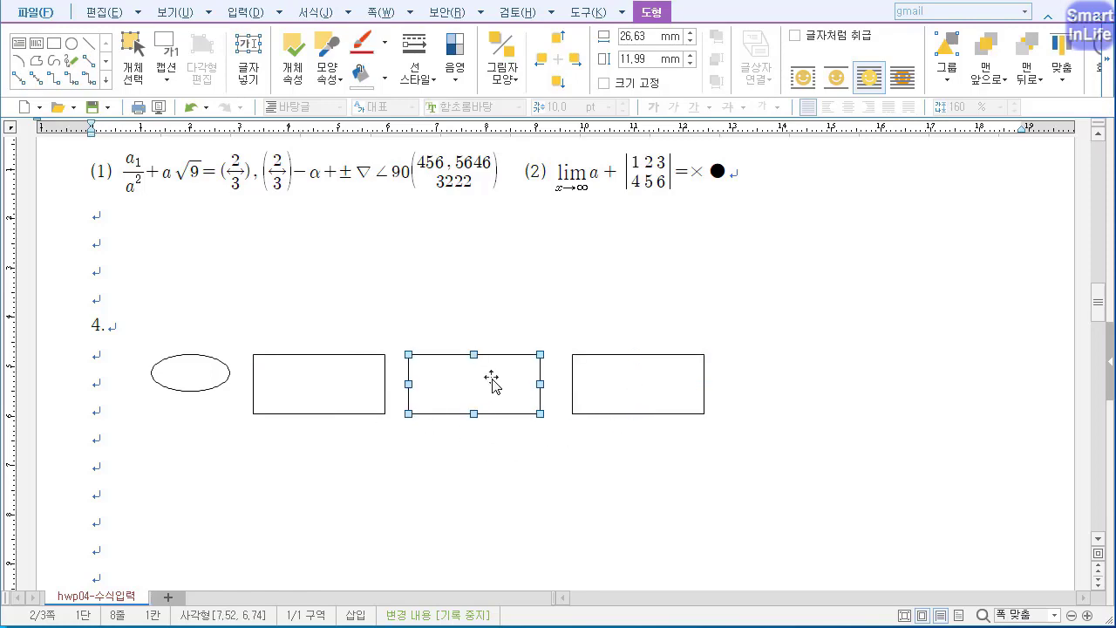
key(Delete)
click(592, 399)
key(Delete)
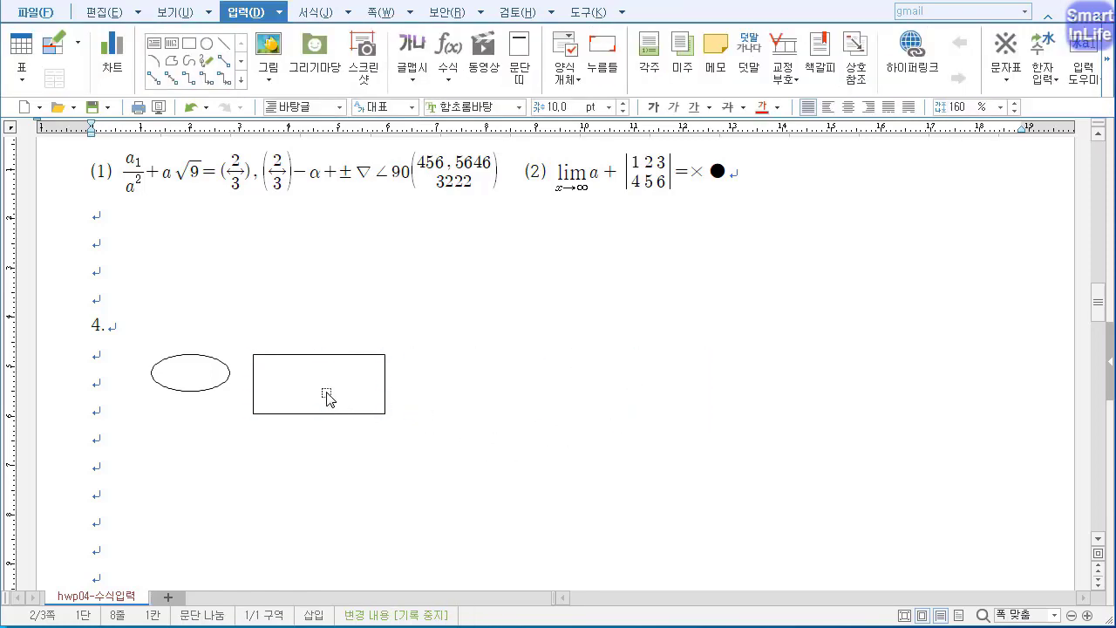
Duplicate the rectangle twice beside the original to make a row of three.
drag(323, 391, 602, 386)
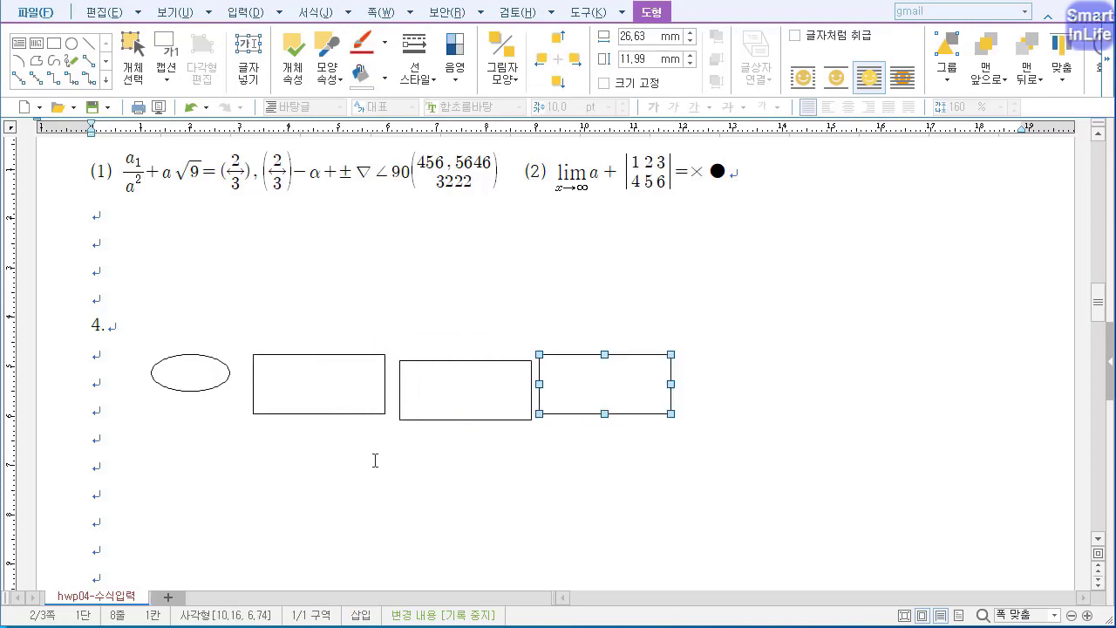
Examine the ellipse's line and fill properties, including the rectangle corner curvature and arc border options, without changing anything.
click(193, 377)
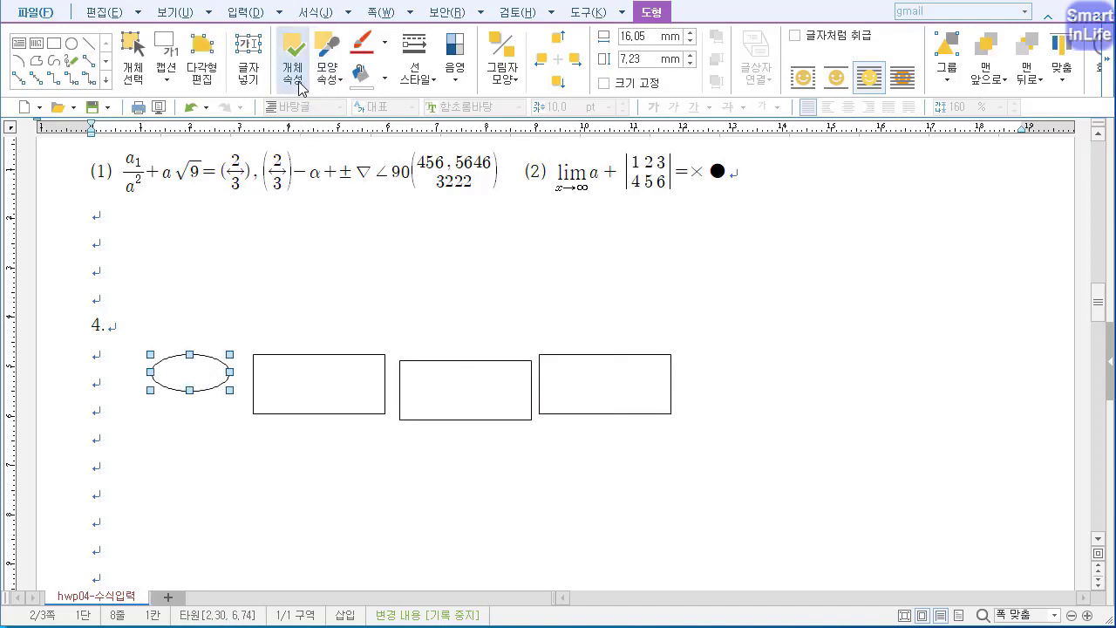
right_click(188, 367)
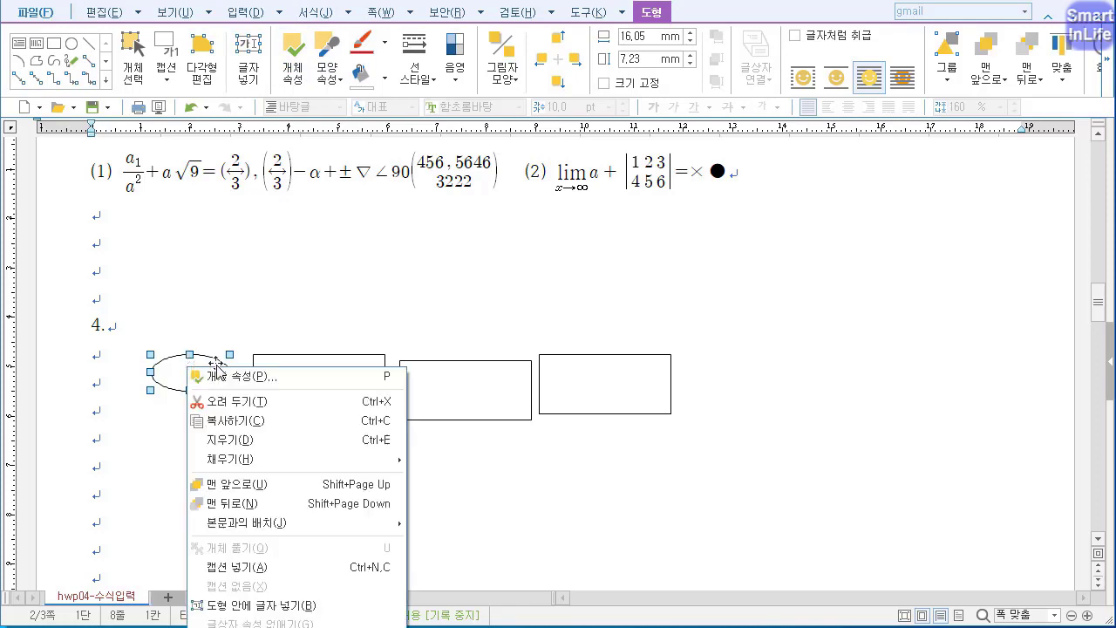
click(170, 377)
click(293, 63)
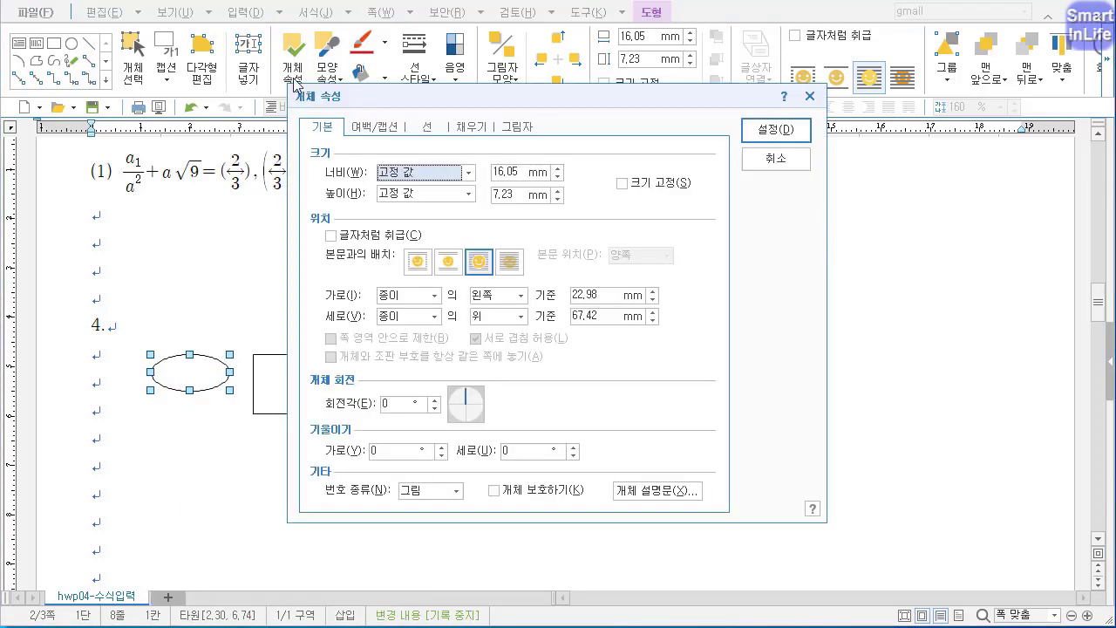
drag(365, 102, 342, 98)
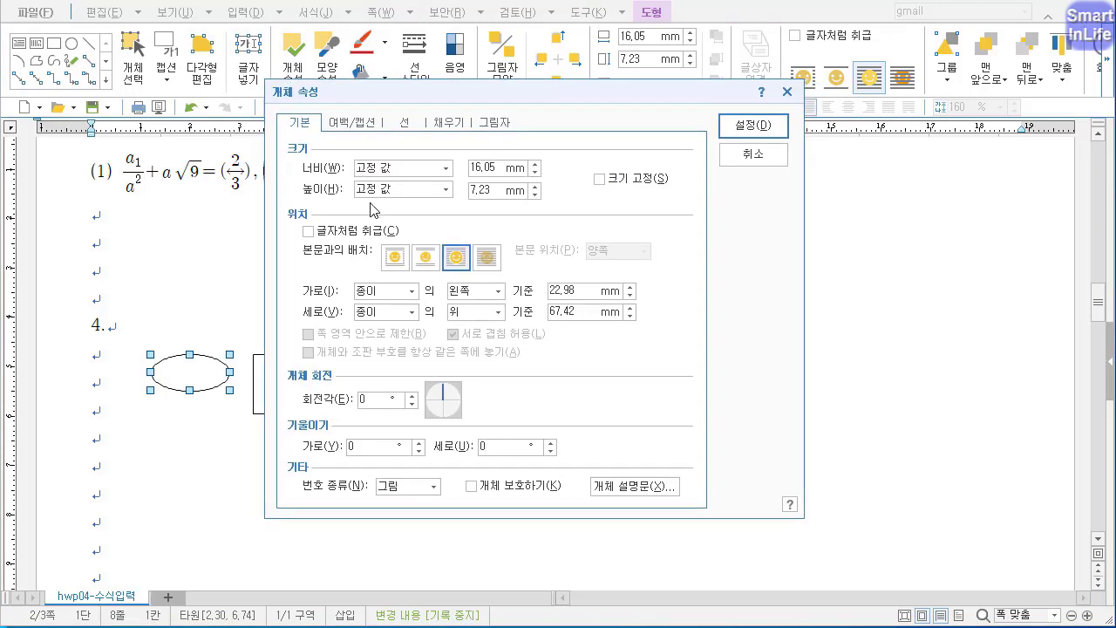
click(404, 123)
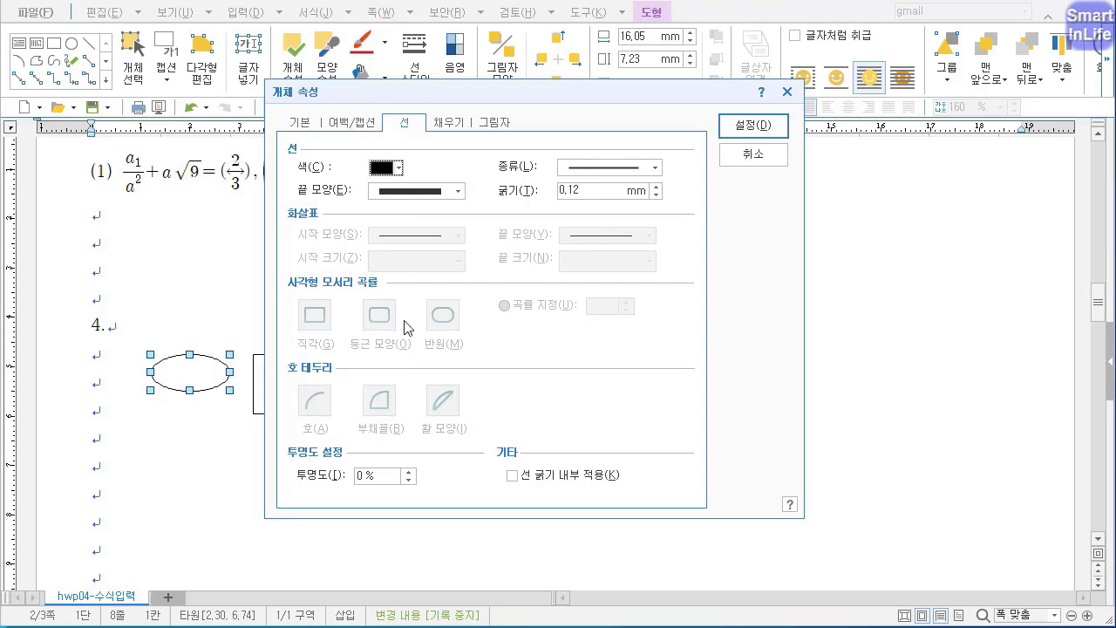
click(450, 124)
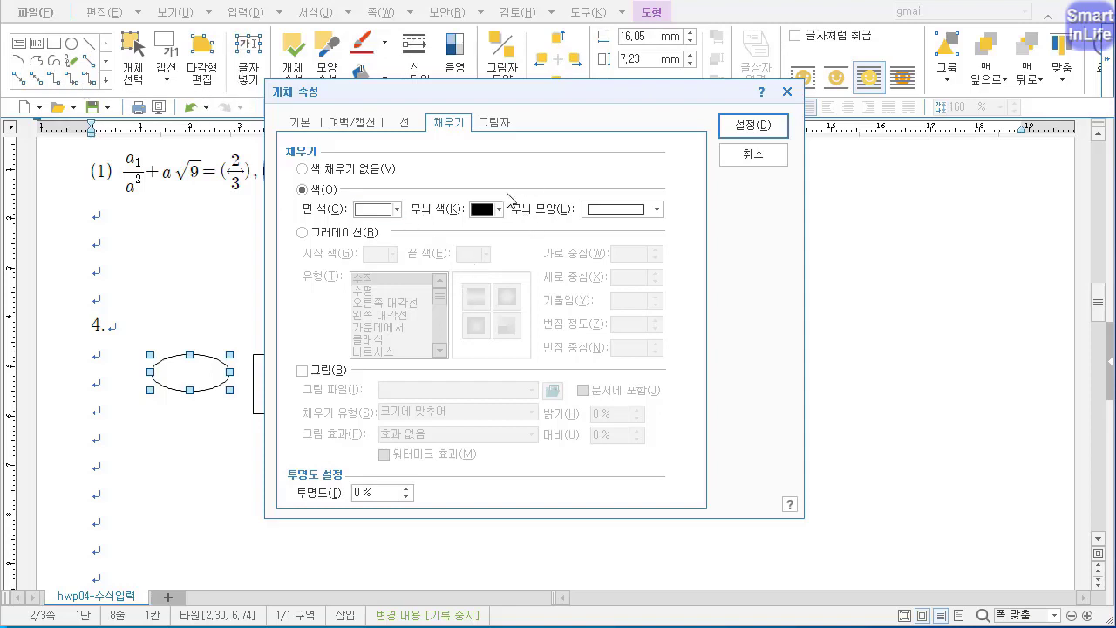
click(407, 123)
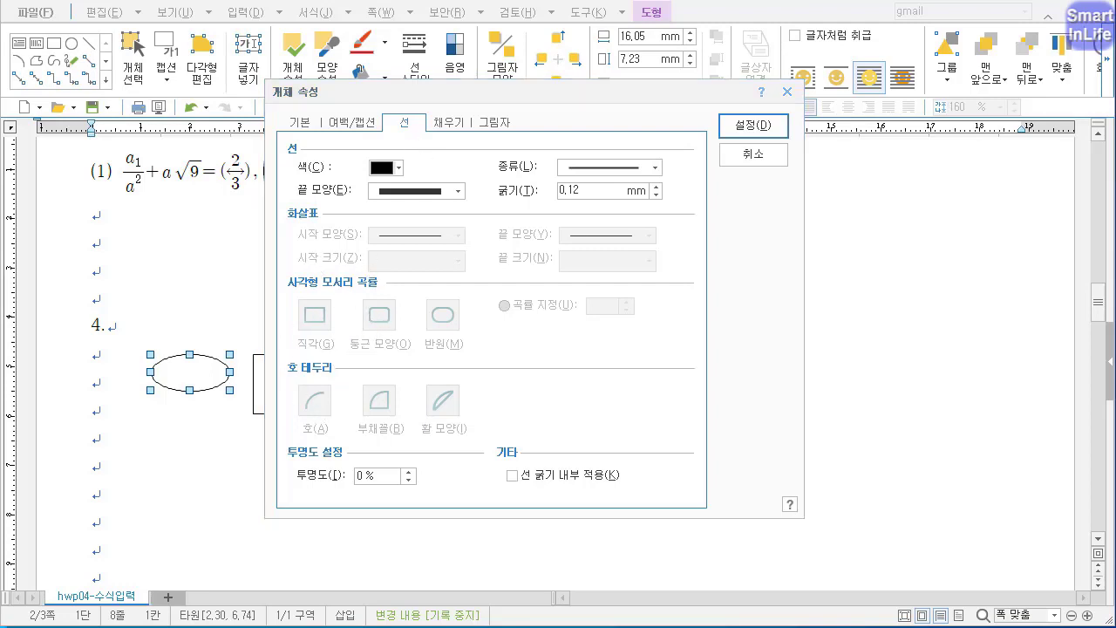
mouse_move(377, 289)
mouse_down()
mouse_move(342, 297)
mouse_move(333, 254)
mouse_up()
drag(298, 352, 410, 346)
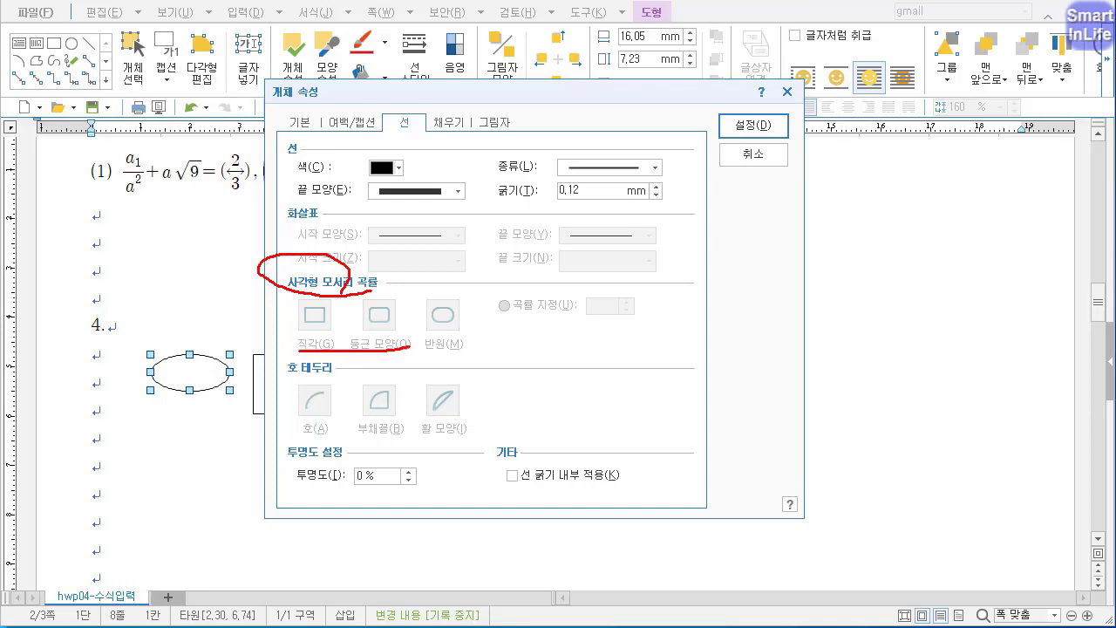
drag(330, 384, 300, 351)
drag(294, 437, 422, 434)
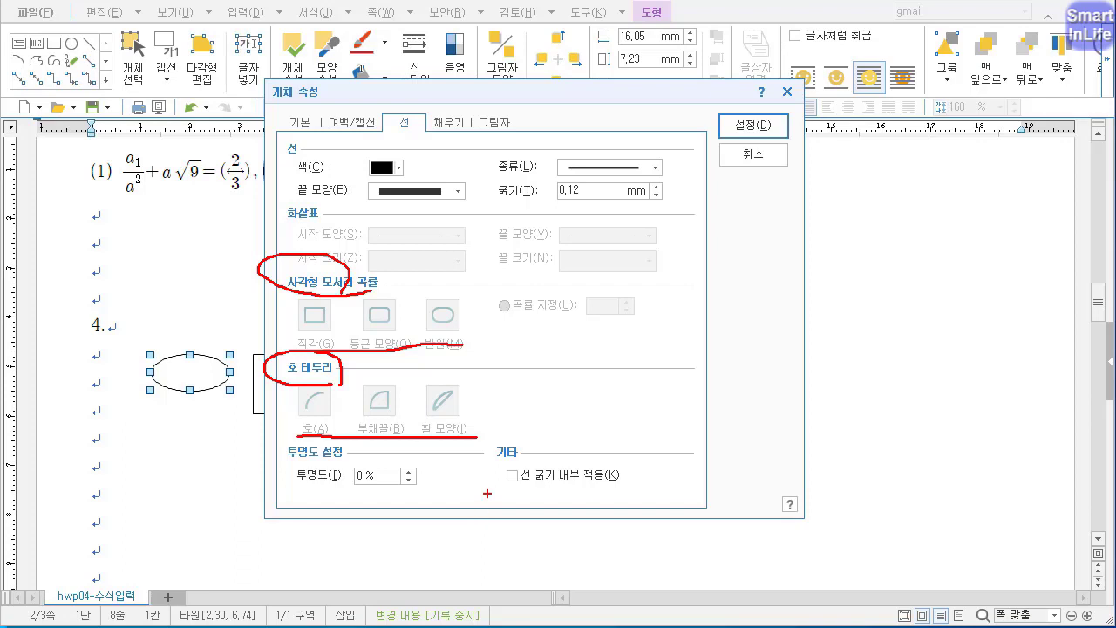
key(Escape)
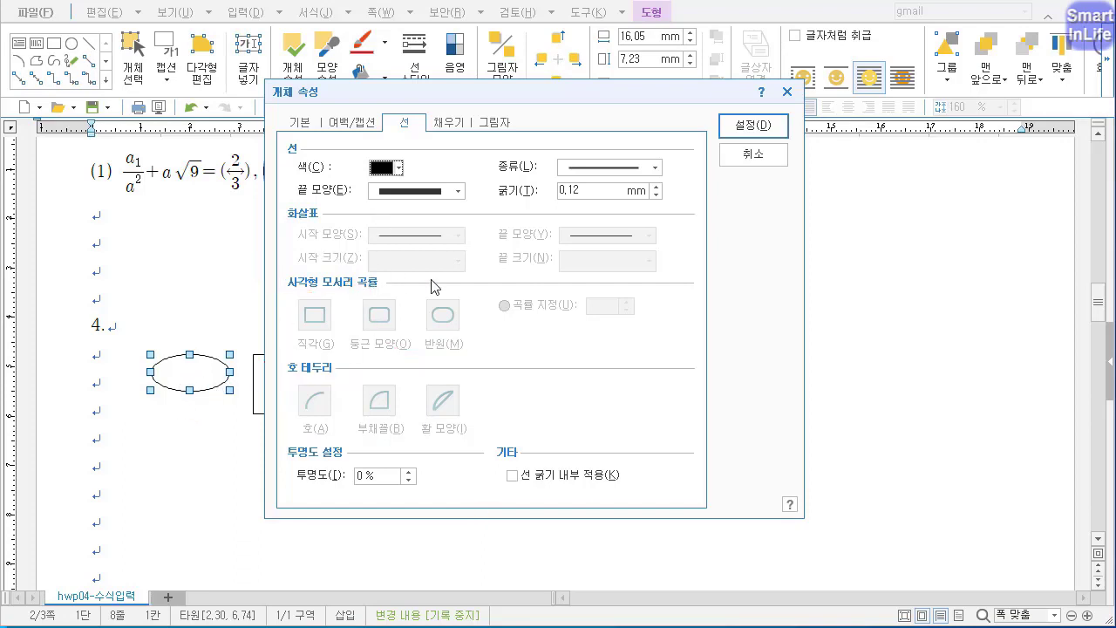
click(752, 154)
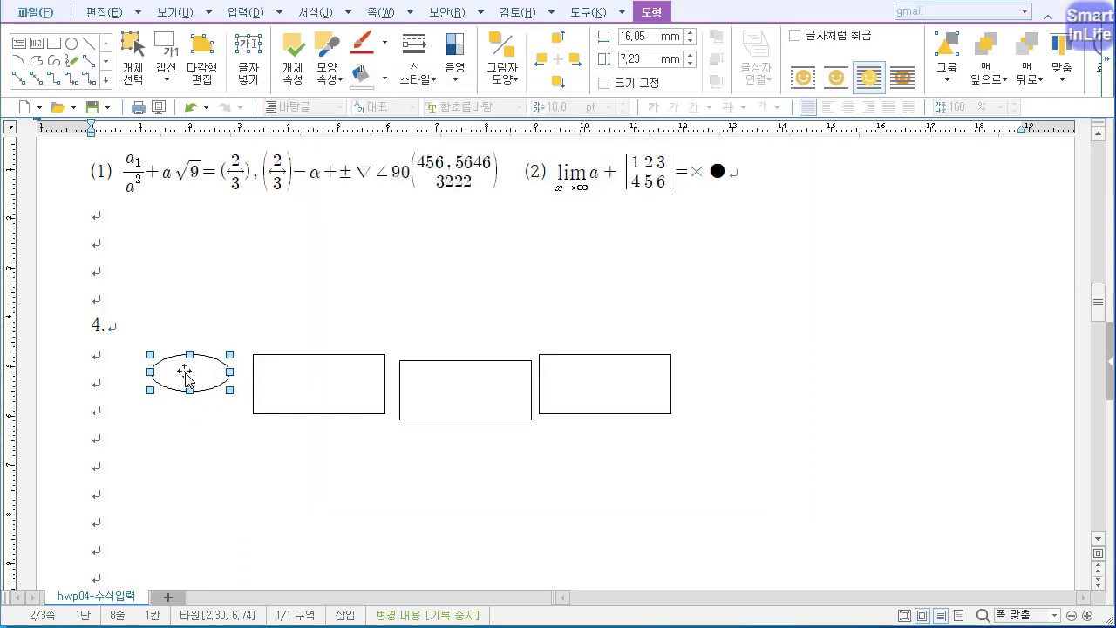
Shift the ellipse slightly up and away from the rectangles, and place a circle about 17 mm across beneath it.
mouse_move(165, 345)
mouse_down()
mouse_move(154, 356)
mouse_move(162, 366)
mouse_up()
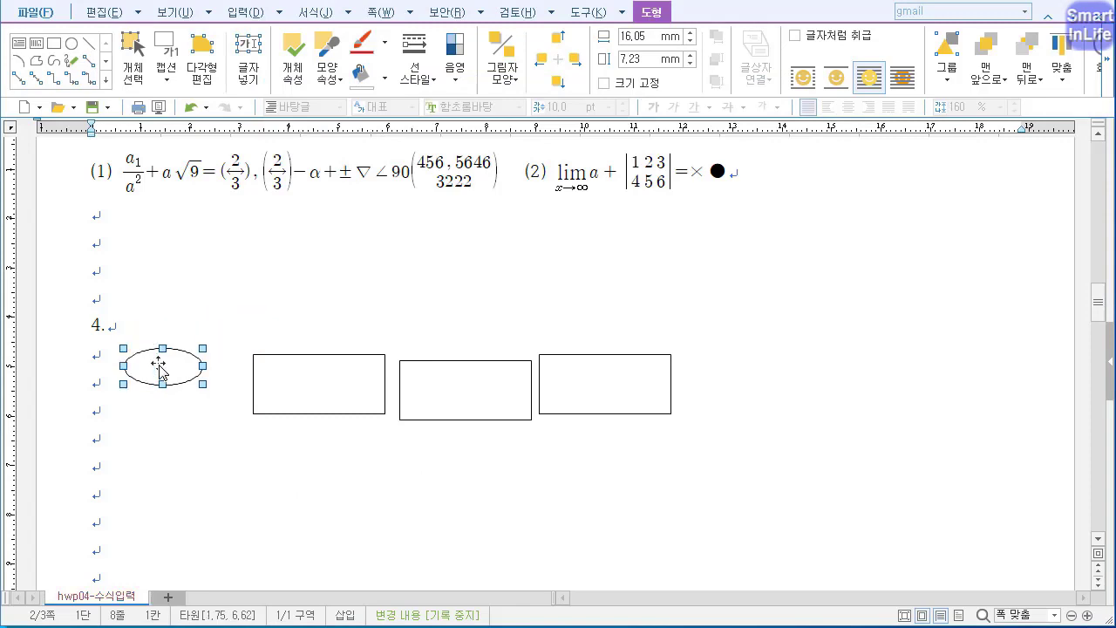
click(166, 426)
click(206, 43)
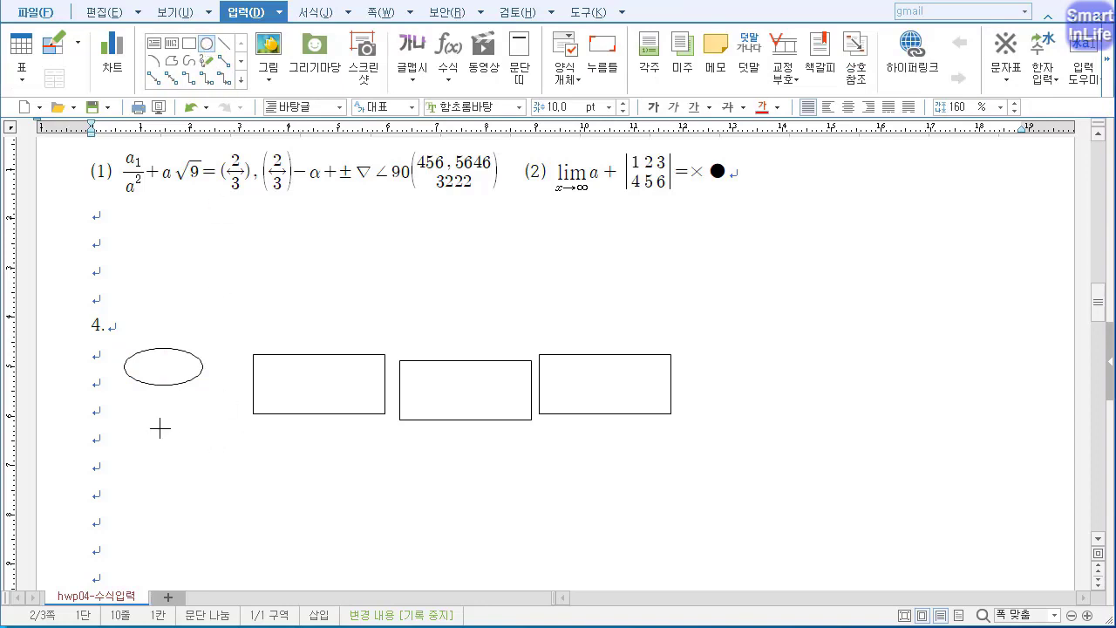
drag(168, 434, 249, 506)
drag(215, 474, 157, 446)
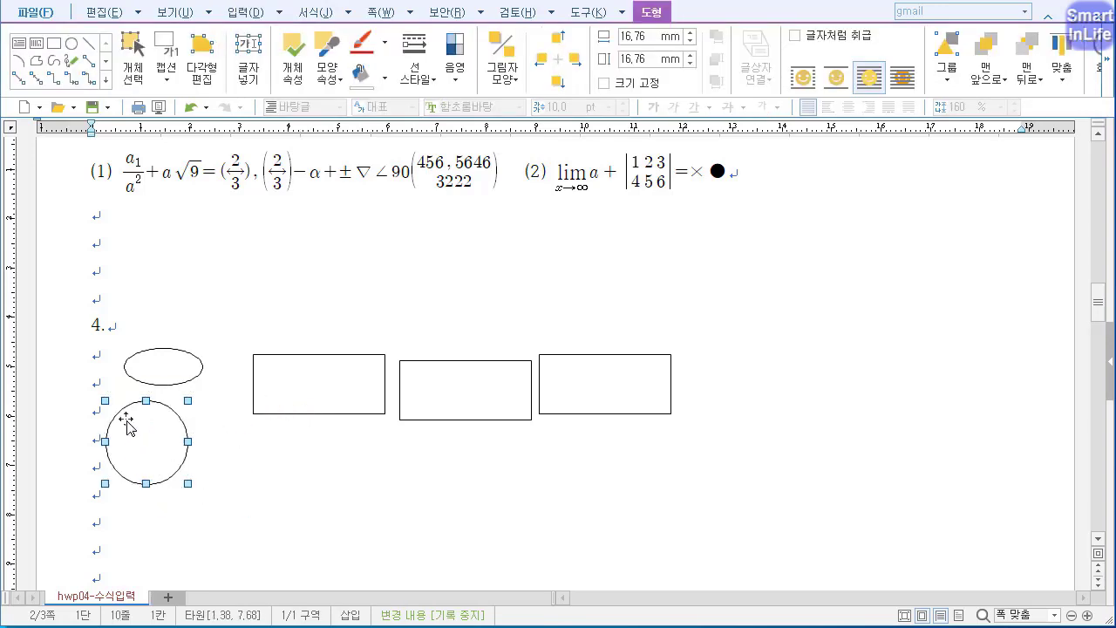
click(165, 375)
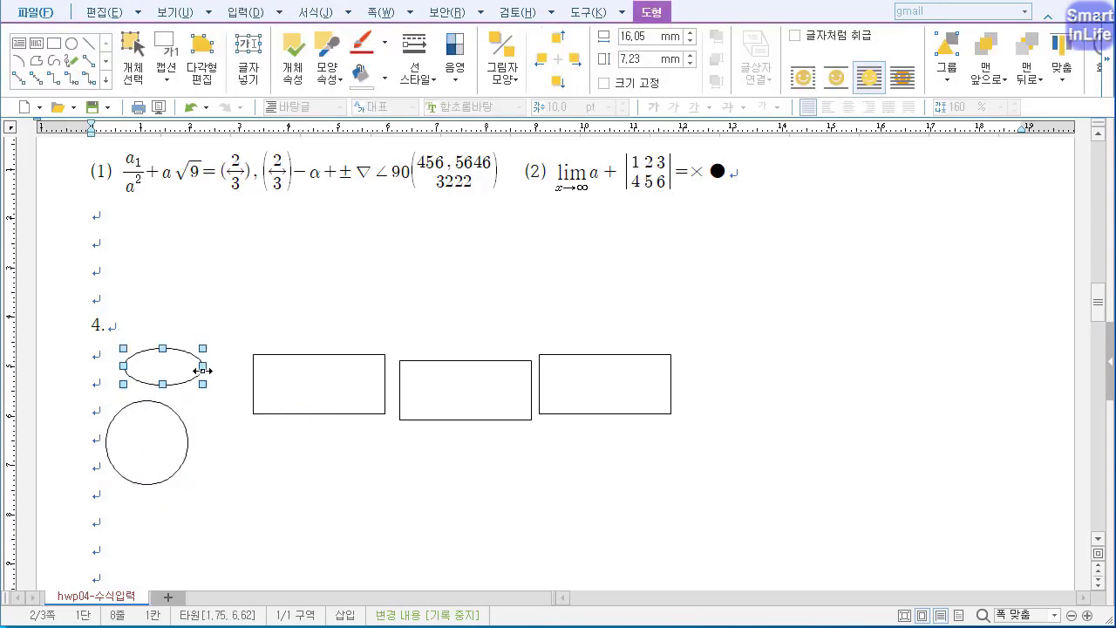
Move the first rectangle slightly closer to the ellipse and keep its corner curvature at 직각 (right angle).
click(317, 381)
drag(316, 381, 295, 384)
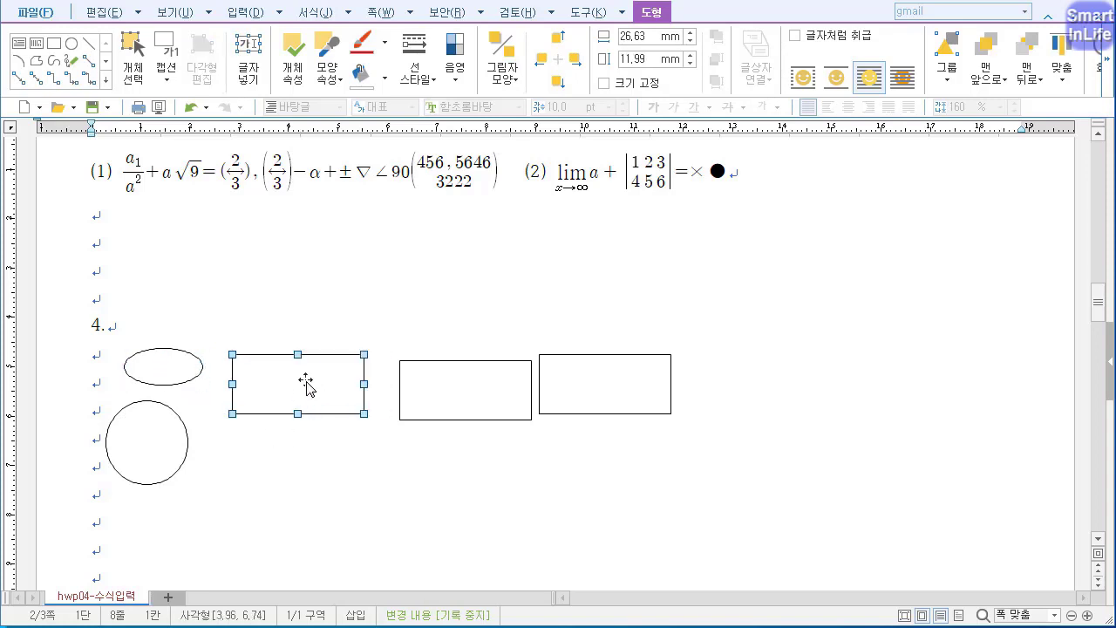
click(293, 61)
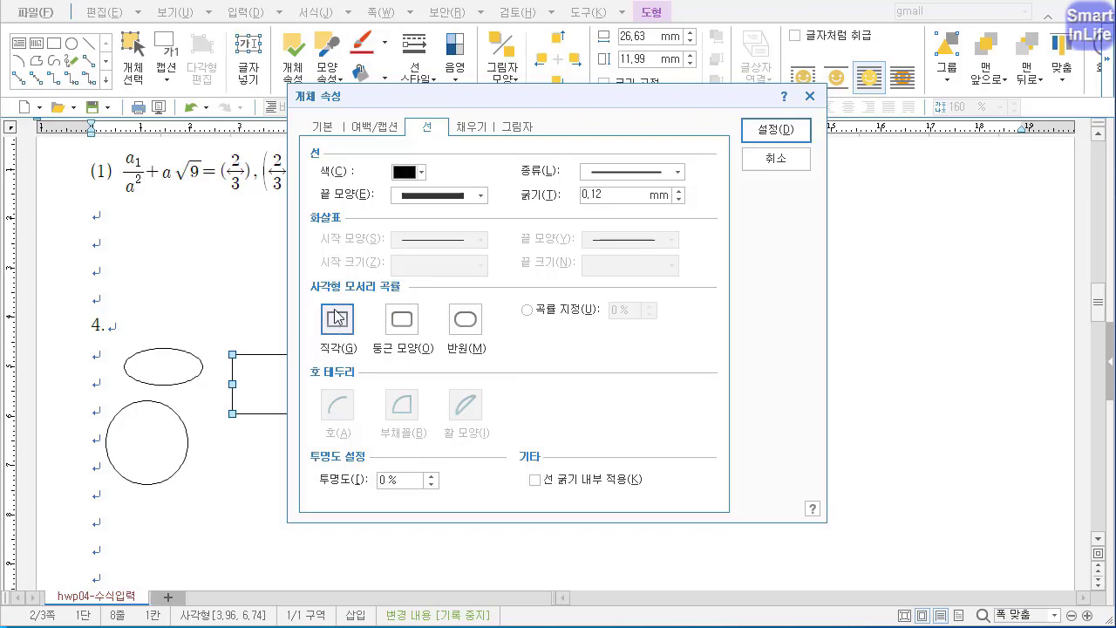
click(776, 131)
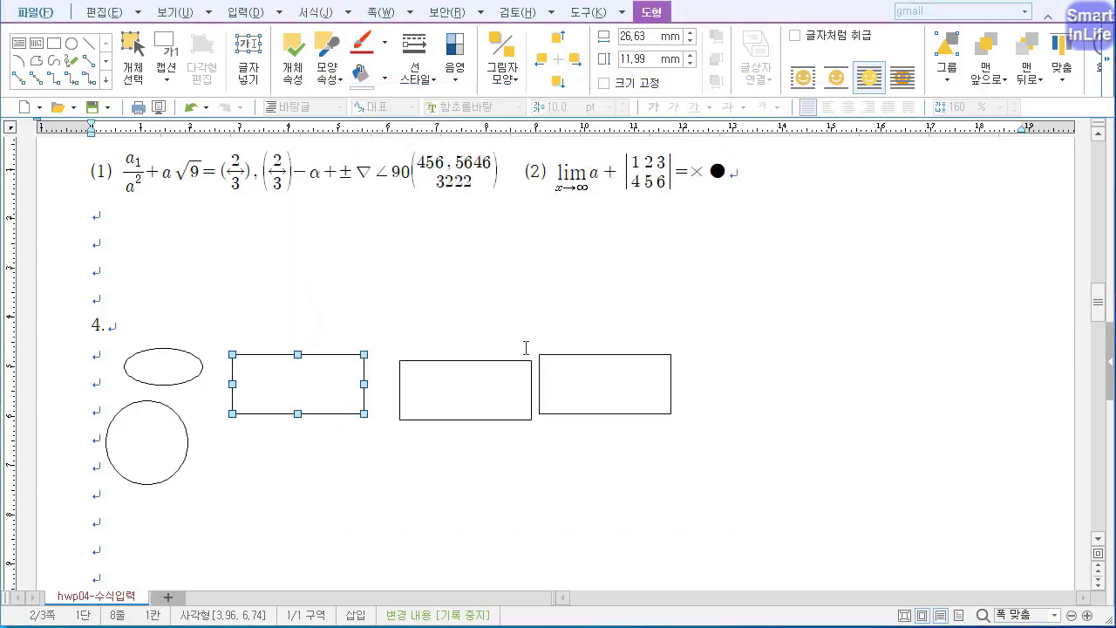
Set the middle rectangle's corner curvature to 둥근 모양 (rounded).
click(463, 389)
click(293, 65)
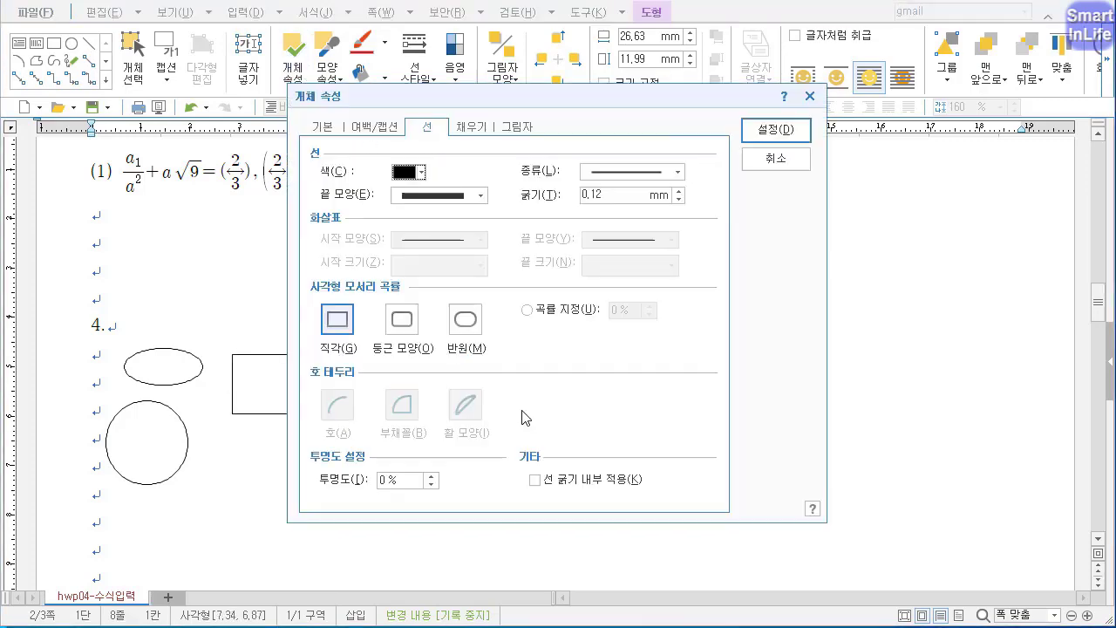
click(403, 326)
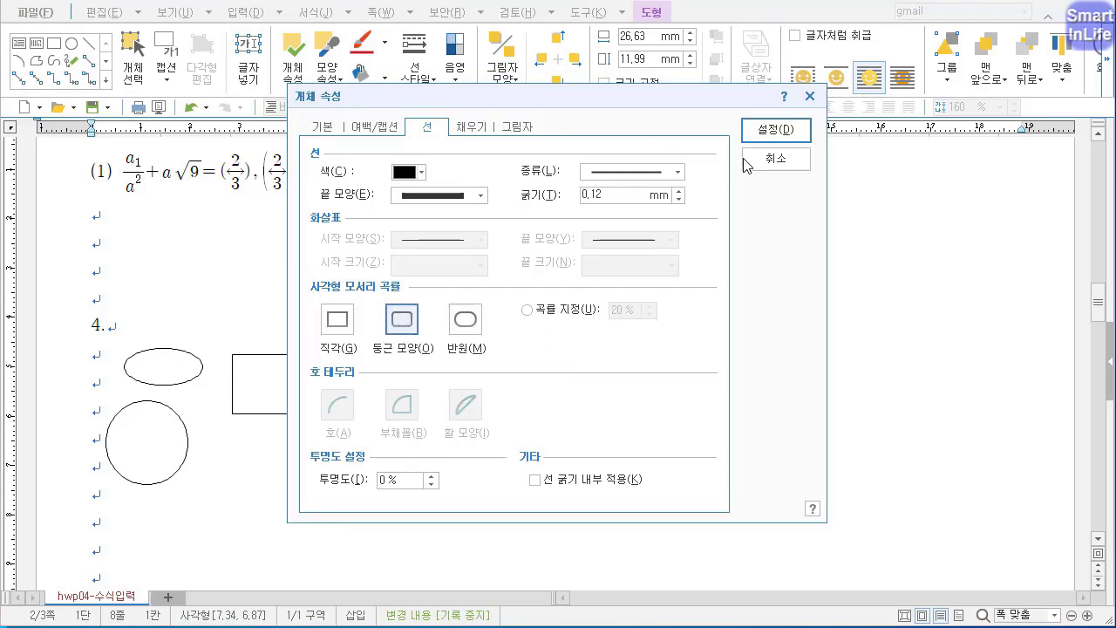
click(775, 129)
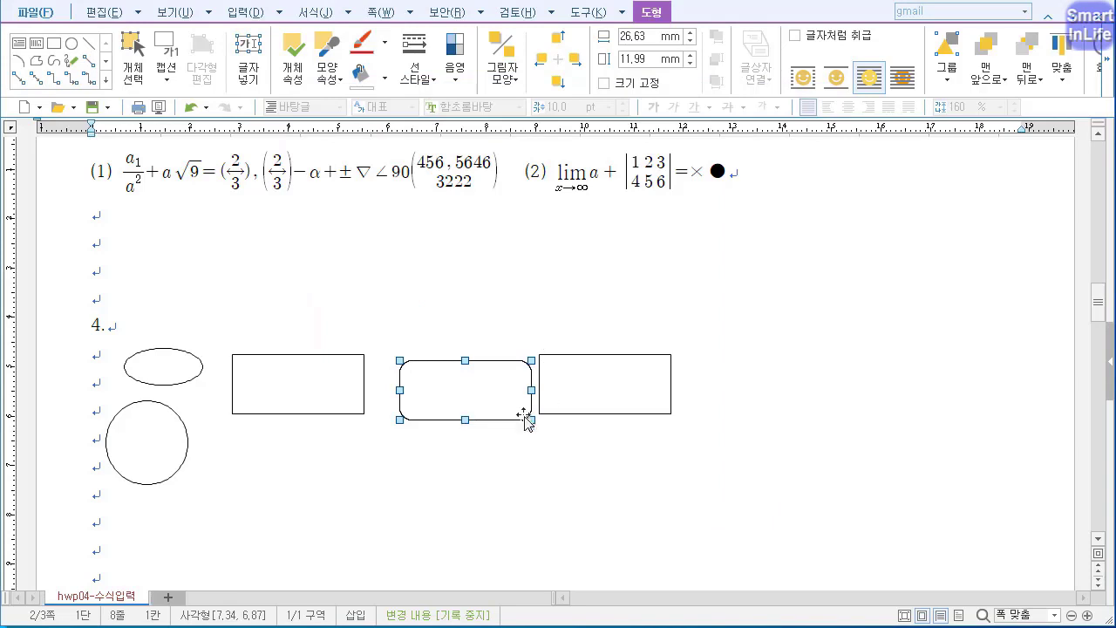
Set the third rectangle's corner curvature to 반원 (semicircle).
click(587, 392)
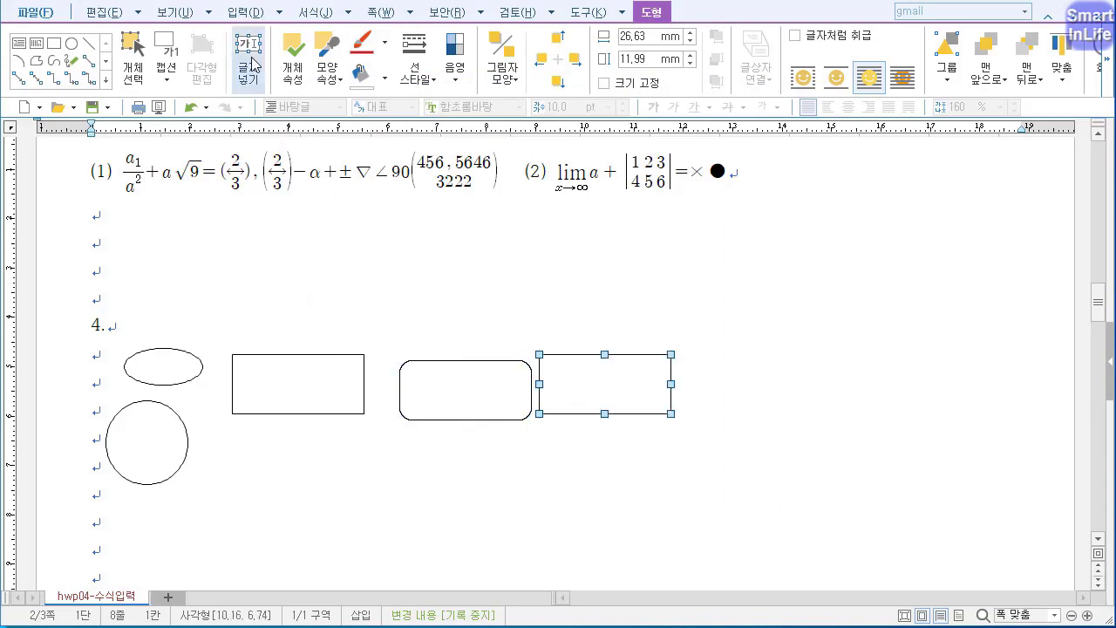
click(293, 63)
click(482, 321)
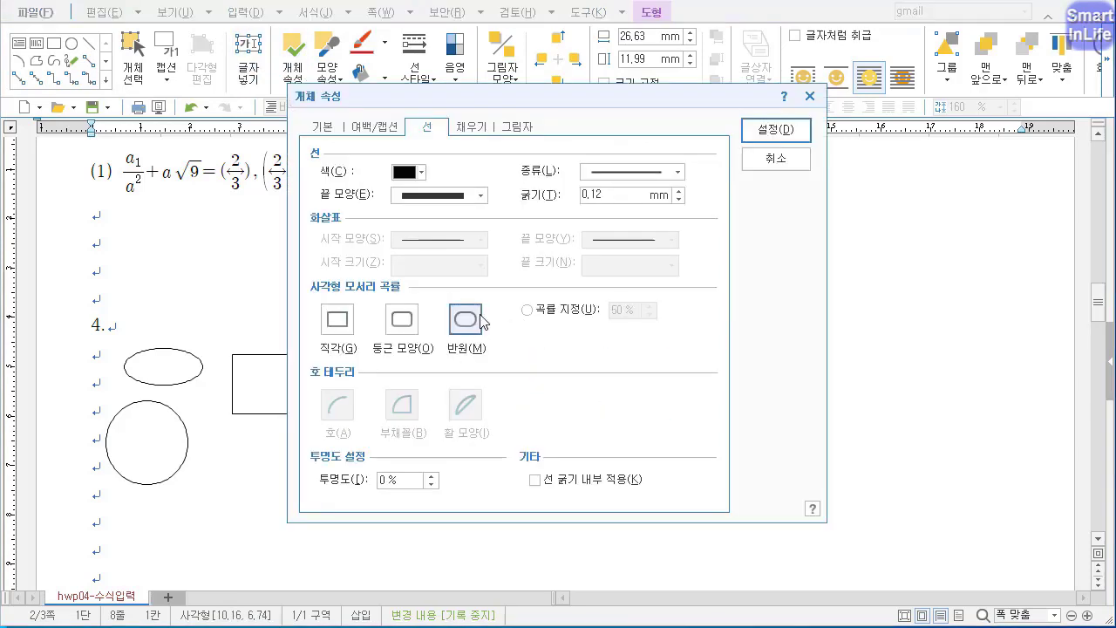
click(759, 132)
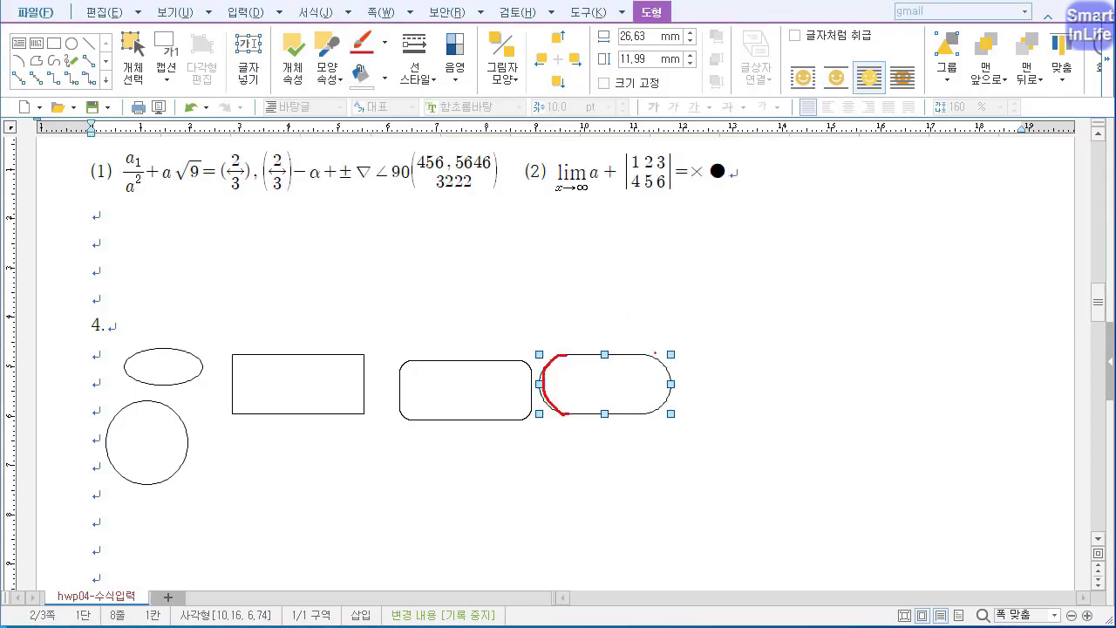
mouse_move(791, 351)
mouse_down()
mouse_move(834, 388)
mouse_move(761, 356)
mouse_up()
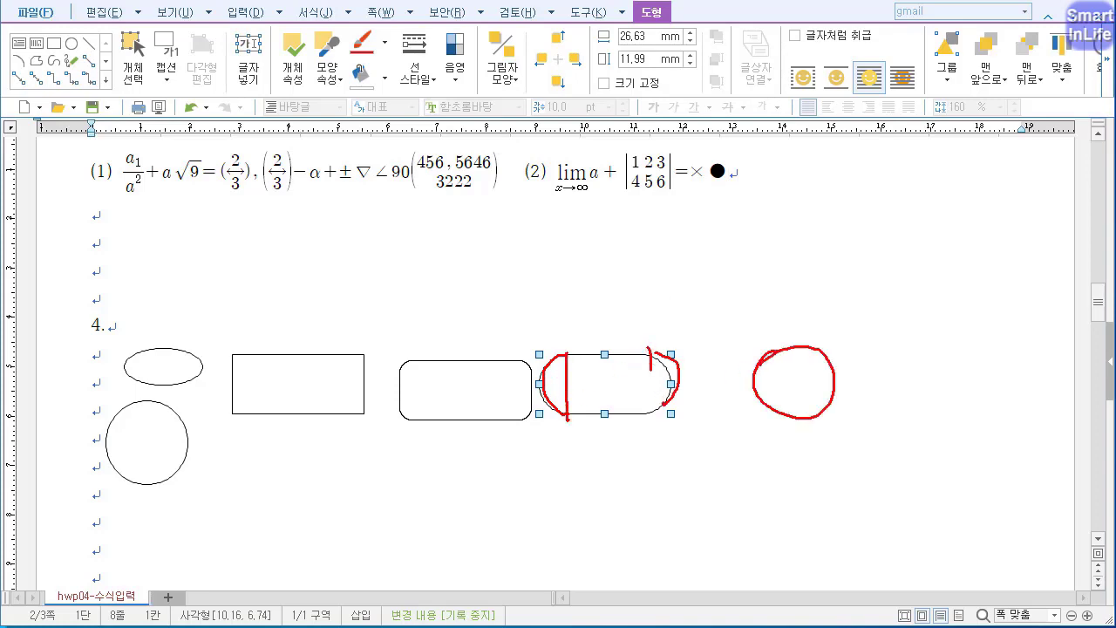
key(Escape)
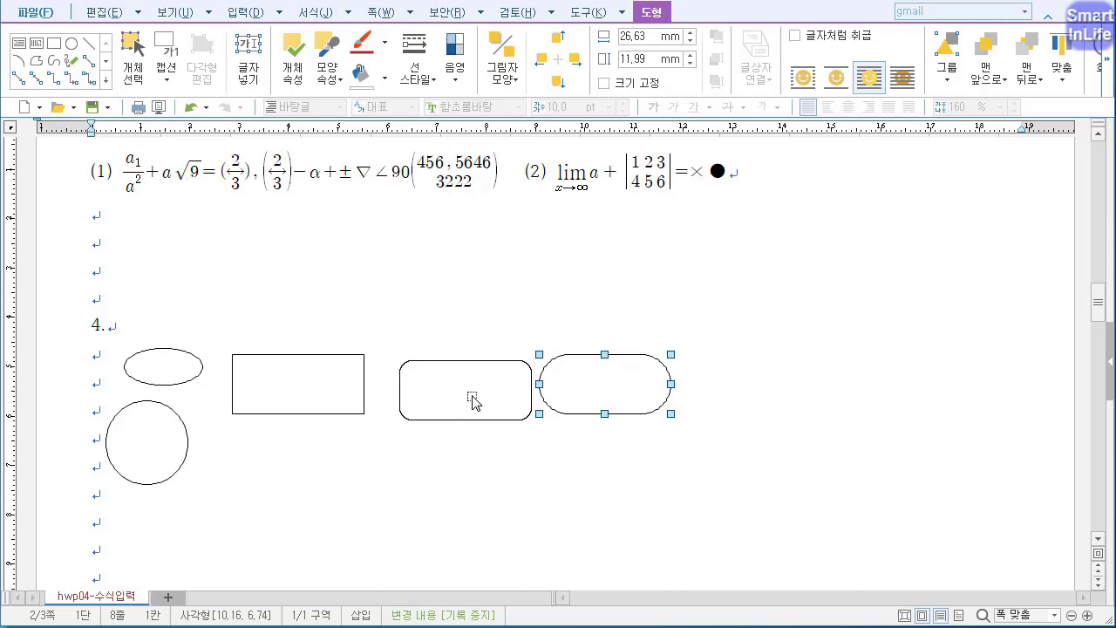
Move the rounded rectangle below the other two rectangles and widen it to about 82 mm.
drag(476, 389, 640, 484)
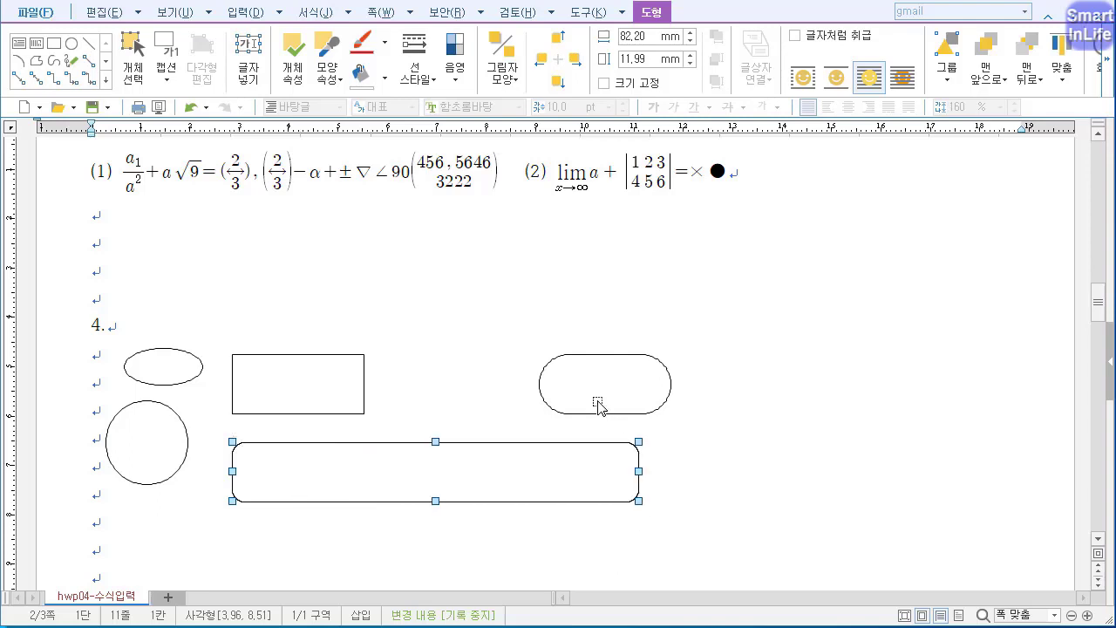
Move the semicircular-cornered rectangle beside the square-cornered one, align their upper edges, and widen it to about 87 mm.
drag(597, 406, 466, 422)
drag(539, 400, 837, 400)
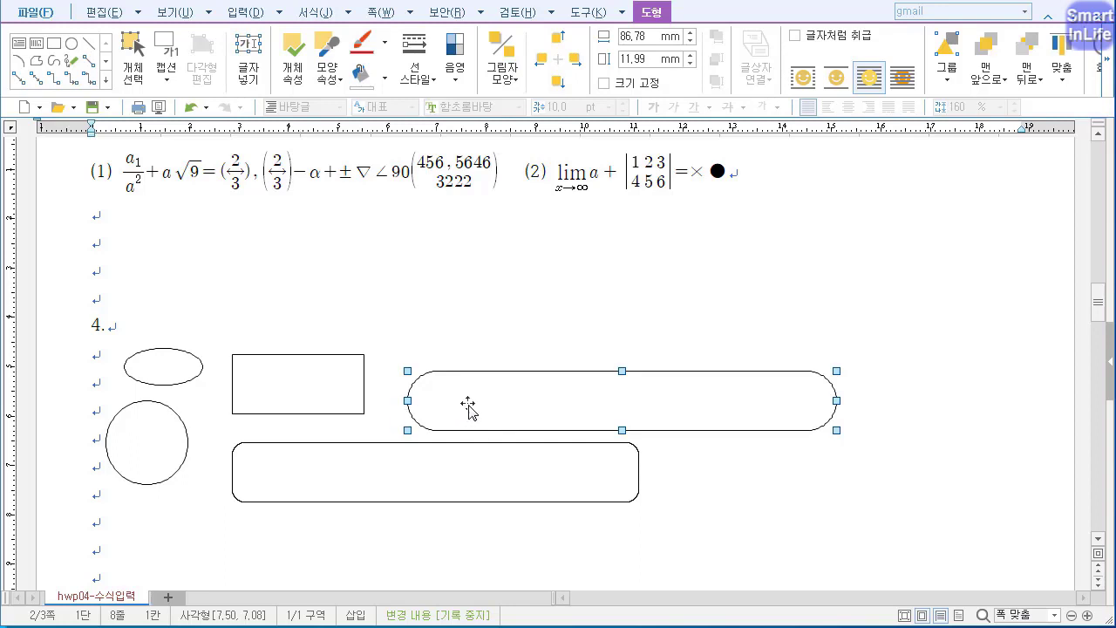
drag(468, 408, 440, 391)
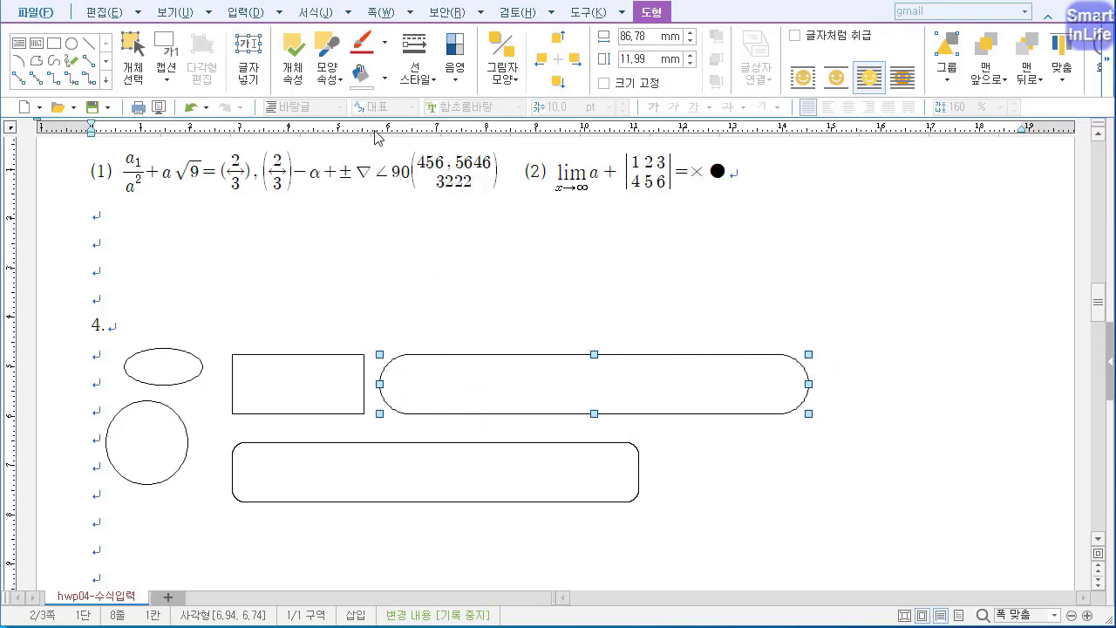
Fill the semicircular-cornered rectangle with a 수평 (horizontal) white-to-black gradient and move it slightly up.
click(294, 67)
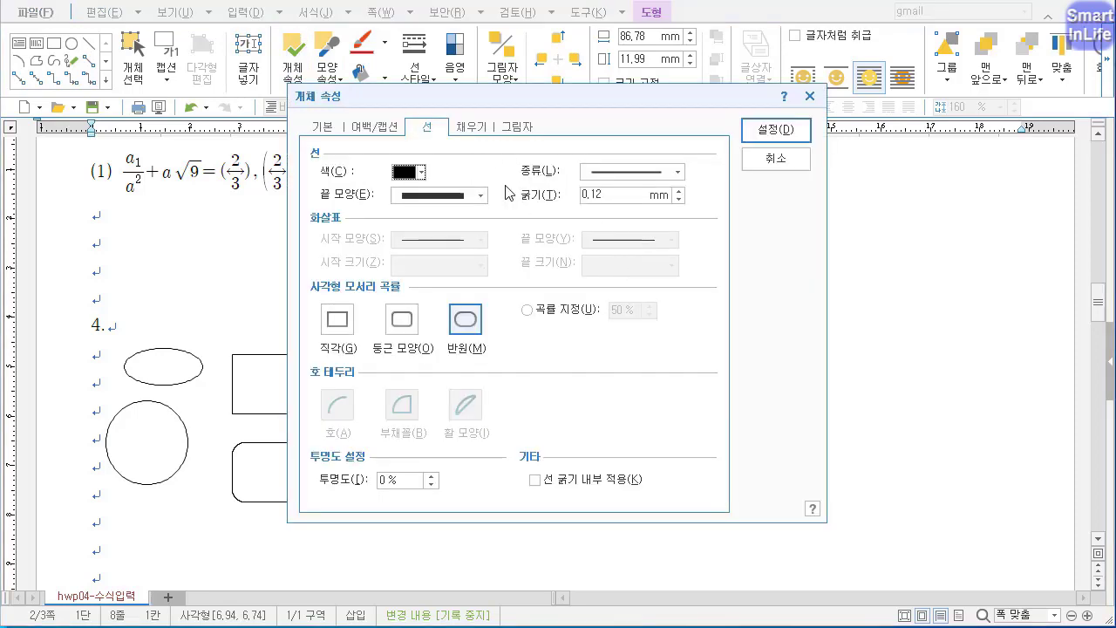
click(473, 127)
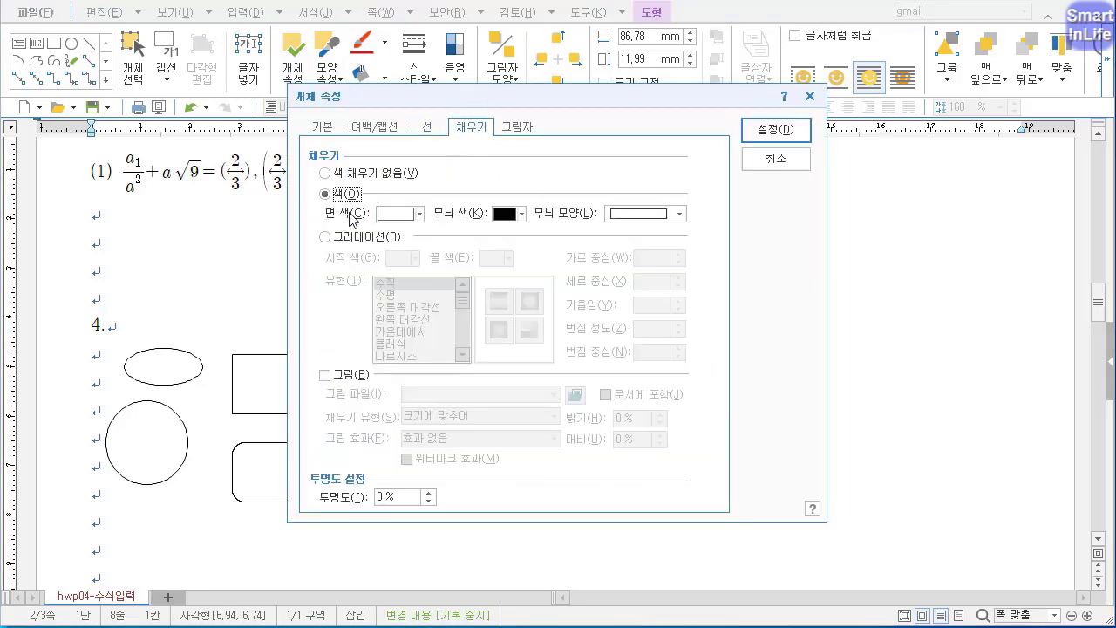
click(410, 214)
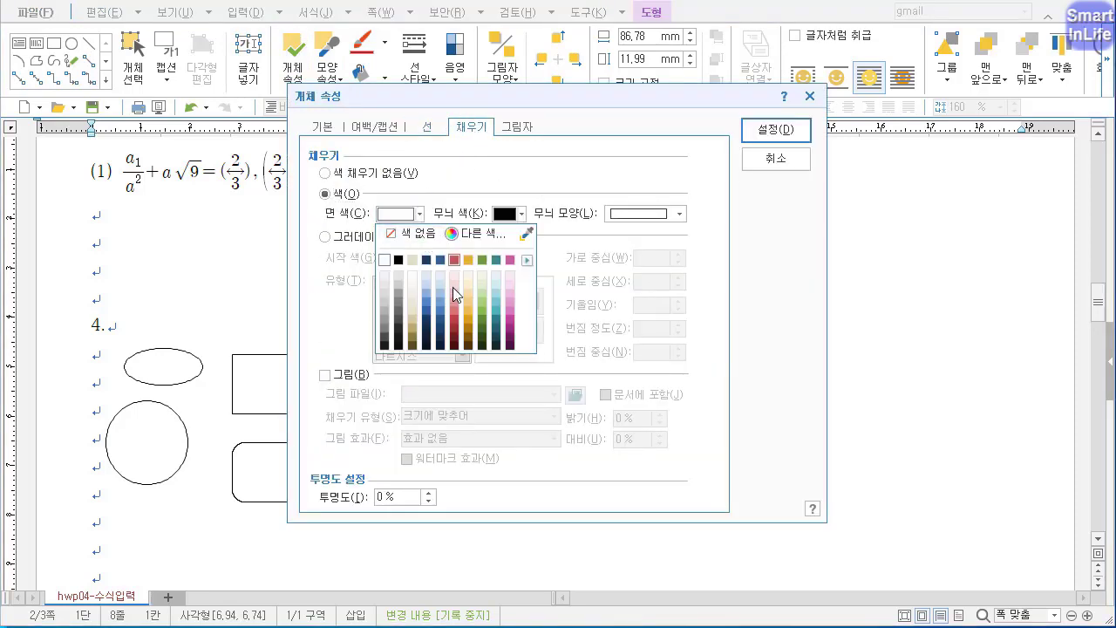
click(468, 304)
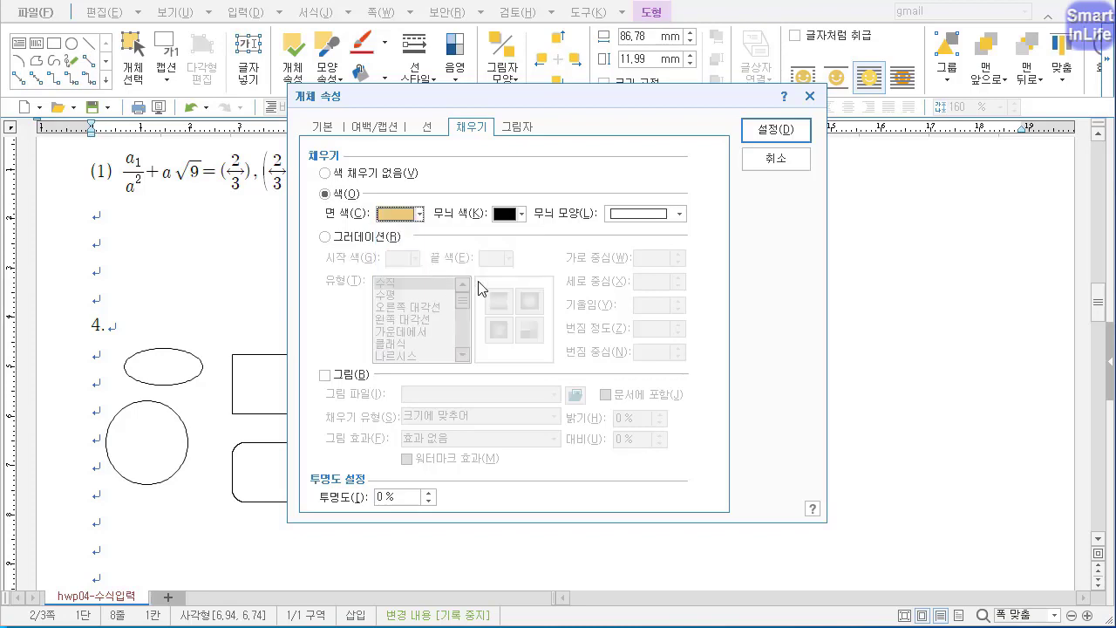
click(349, 237)
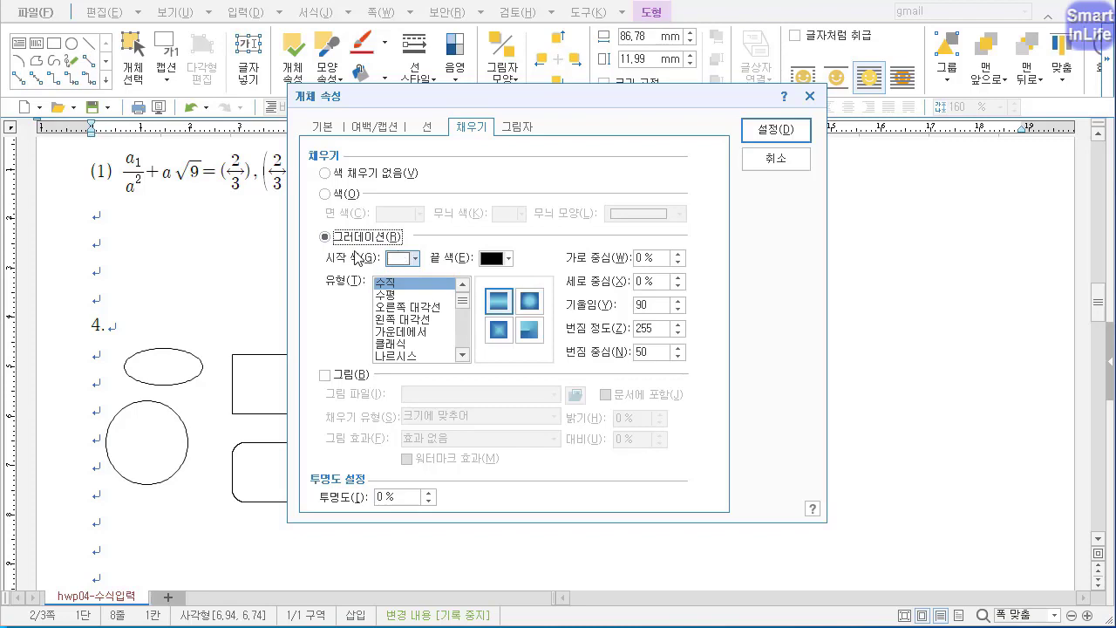
click(403, 296)
click(408, 284)
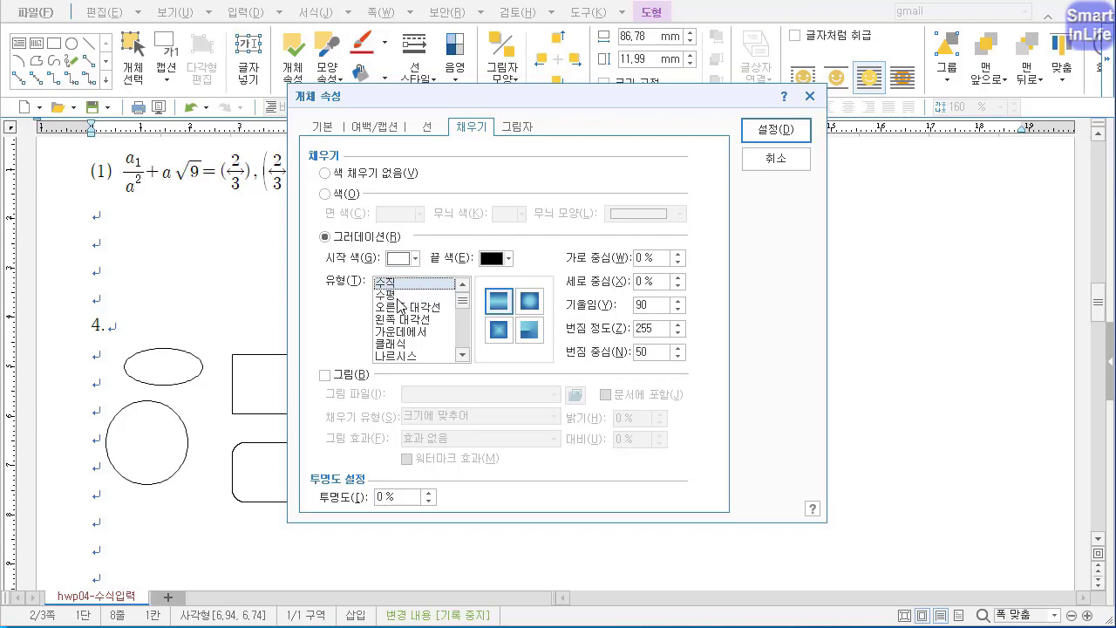
click(400, 296)
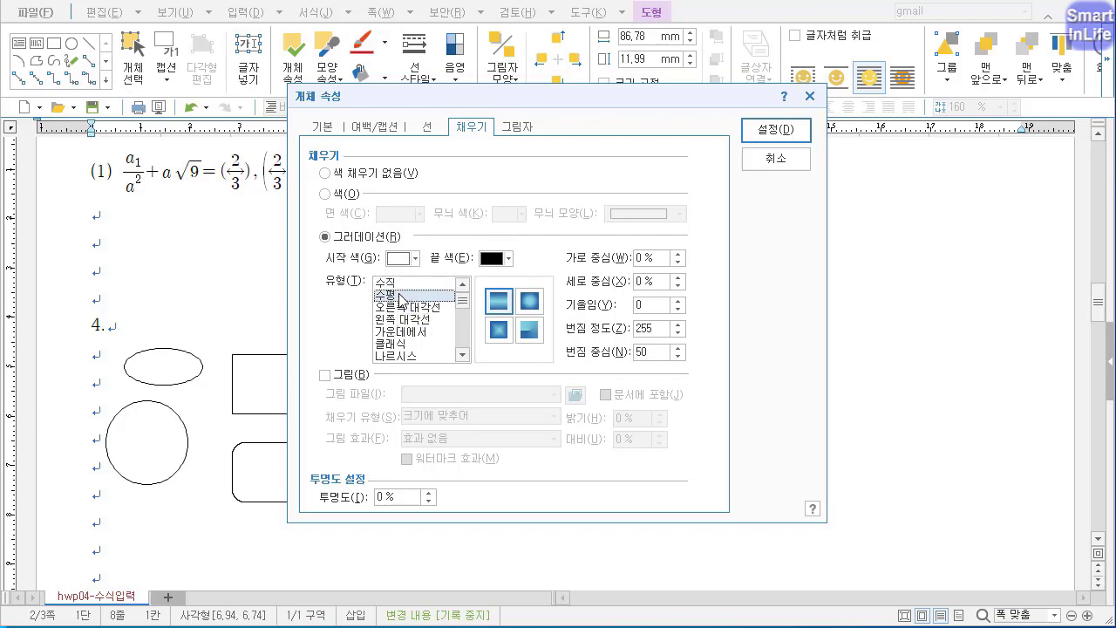
click(779, 130)
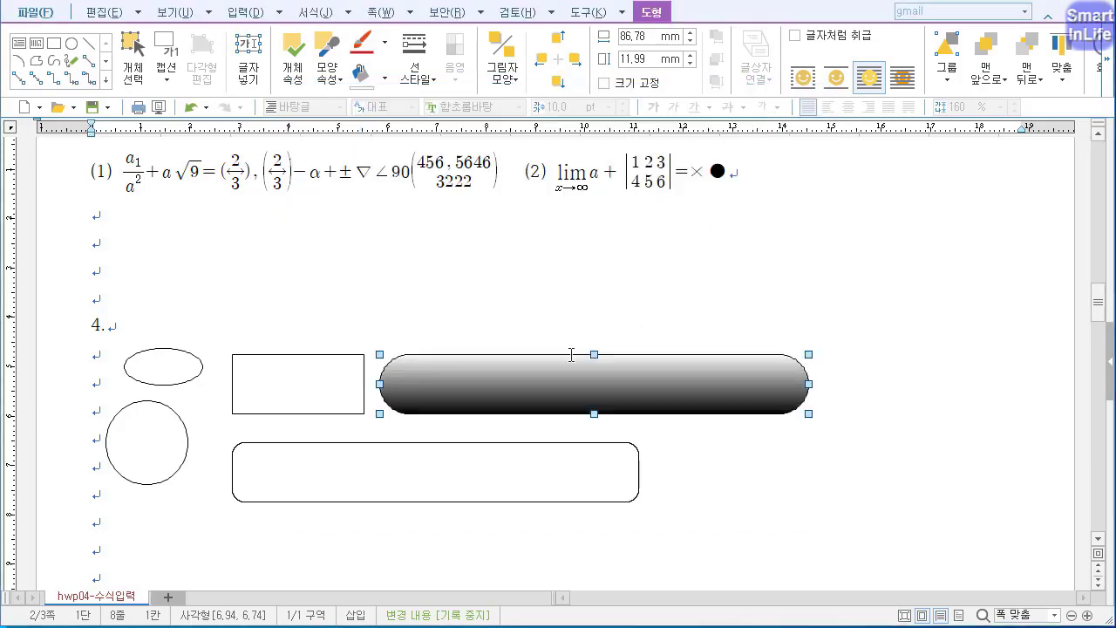
drag(582, 390, 579, 361)
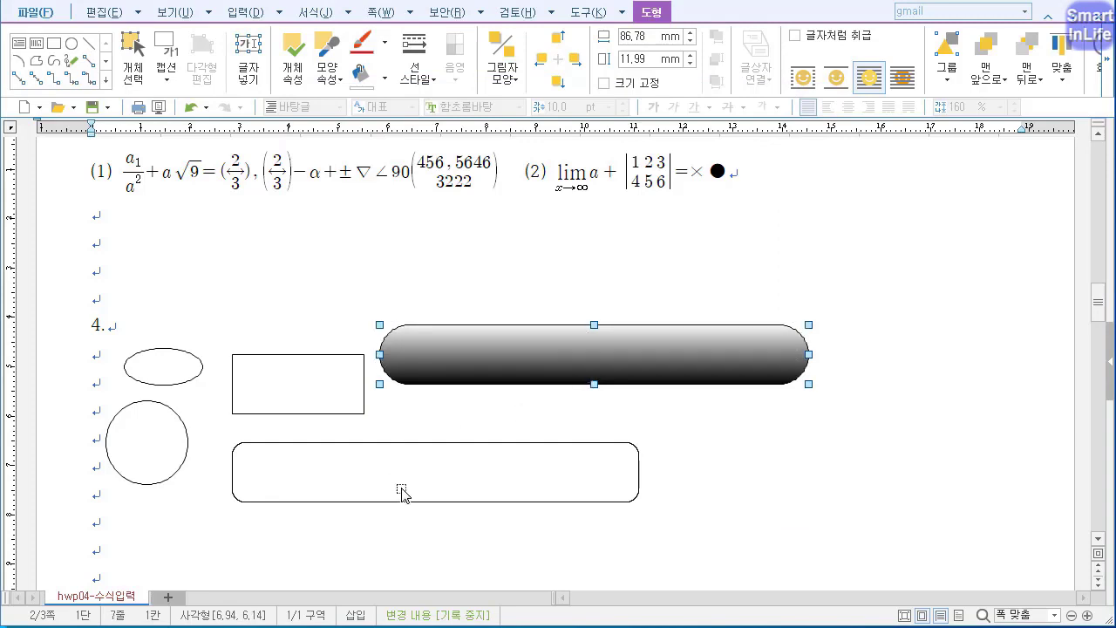
Fill the square-cornered rectangle with a 수평 (horizontal) gradient from a blue start color to a light green end color.
click(320, 406)
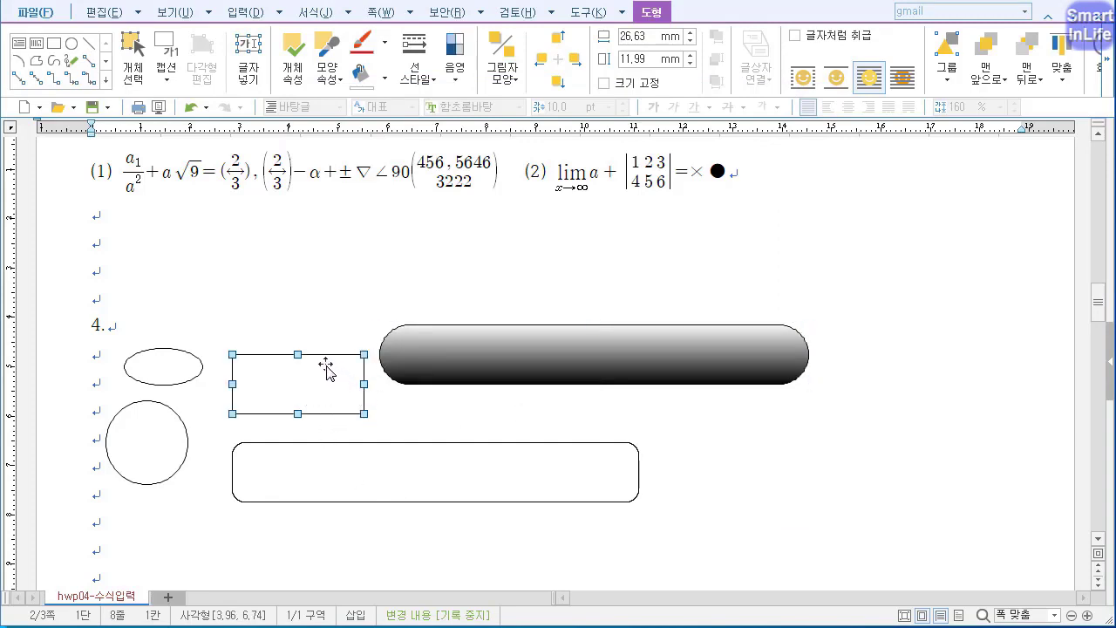
click(292, 69)
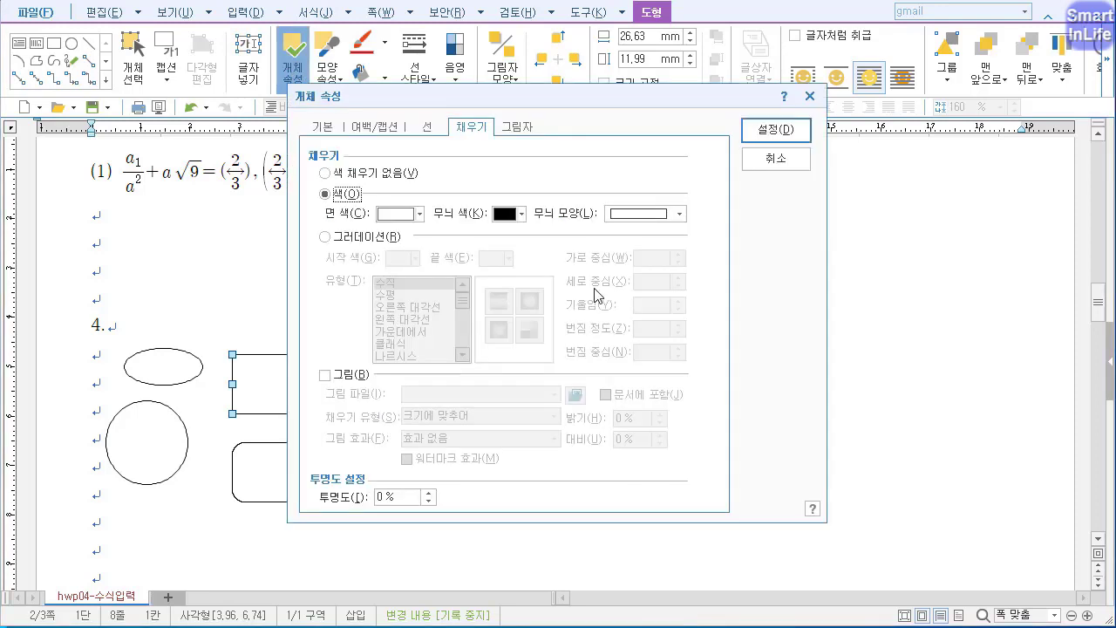
click(419, 214)
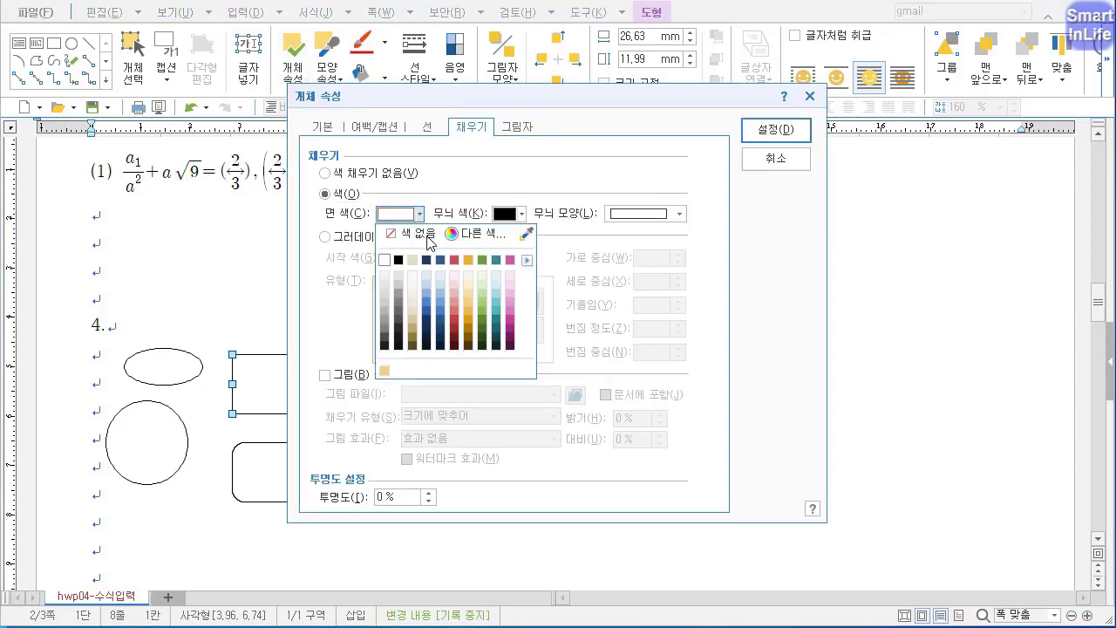
click(362, 237)
click(383, 295)
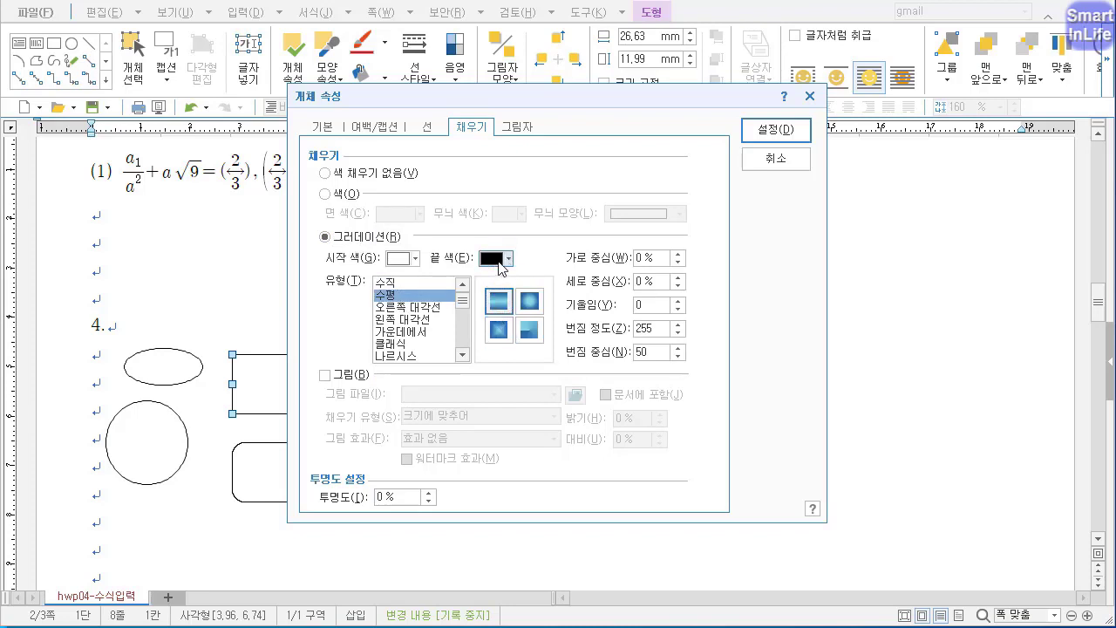
click(500, 260)
click(580, 343)
click(402, 259)
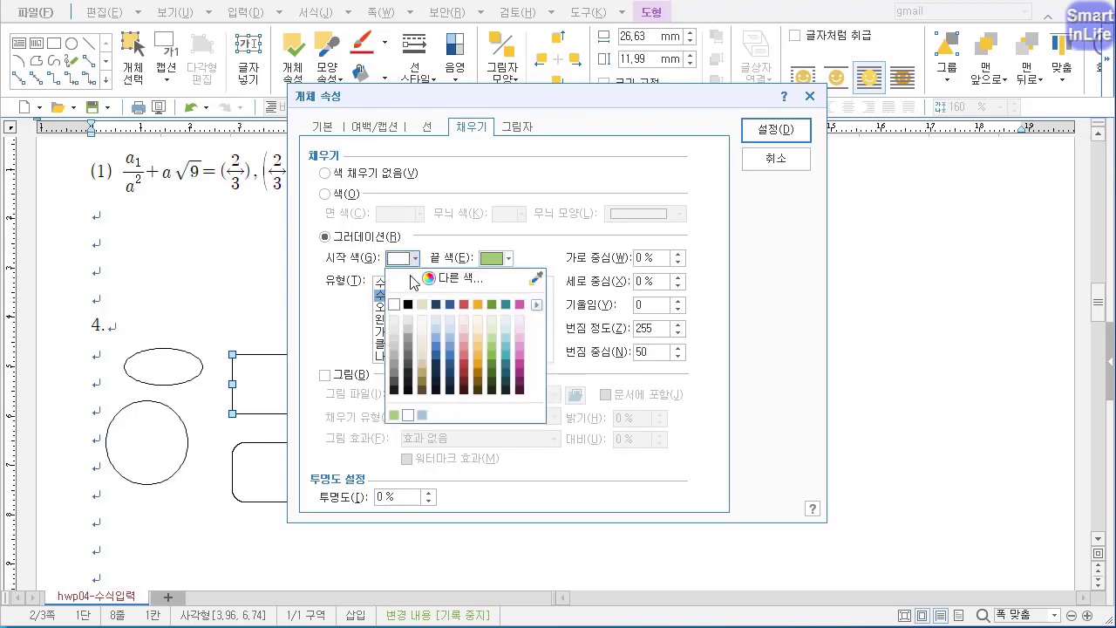
click(450, 355)
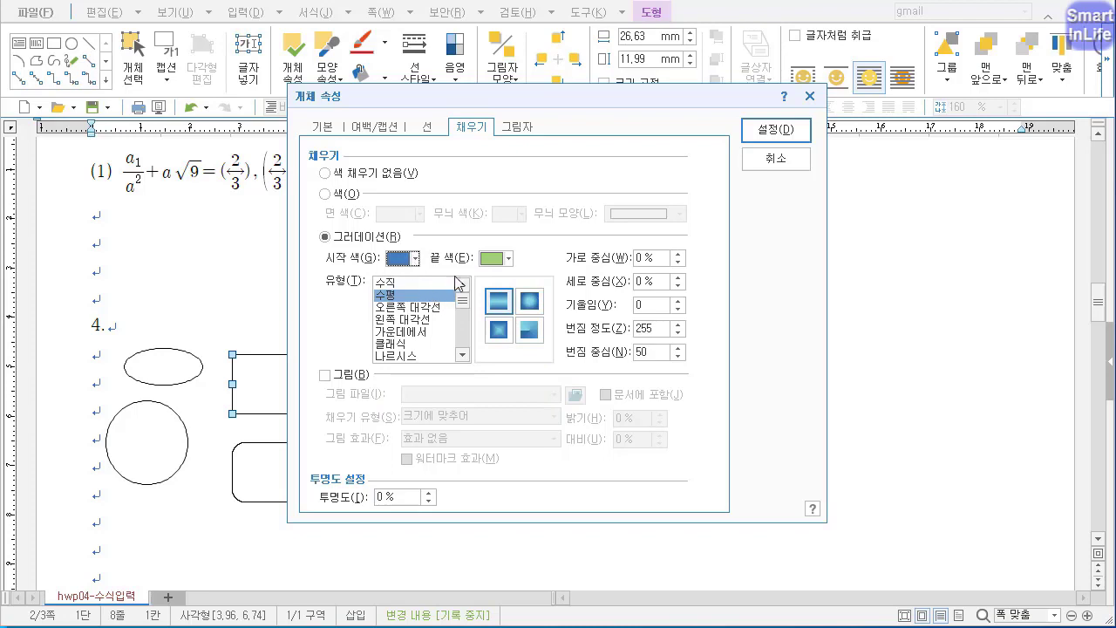
click(769, 132)
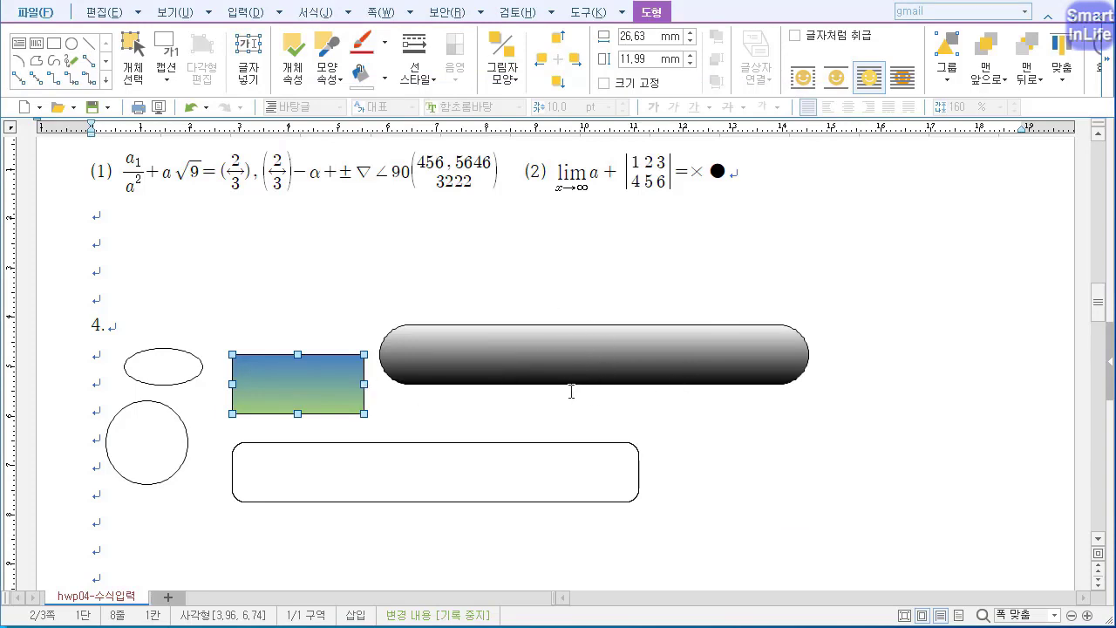
Draw a quarter arc about 26 mm wide and 21 mm high at the right end of the rounded rectangle.
click(250, 319)
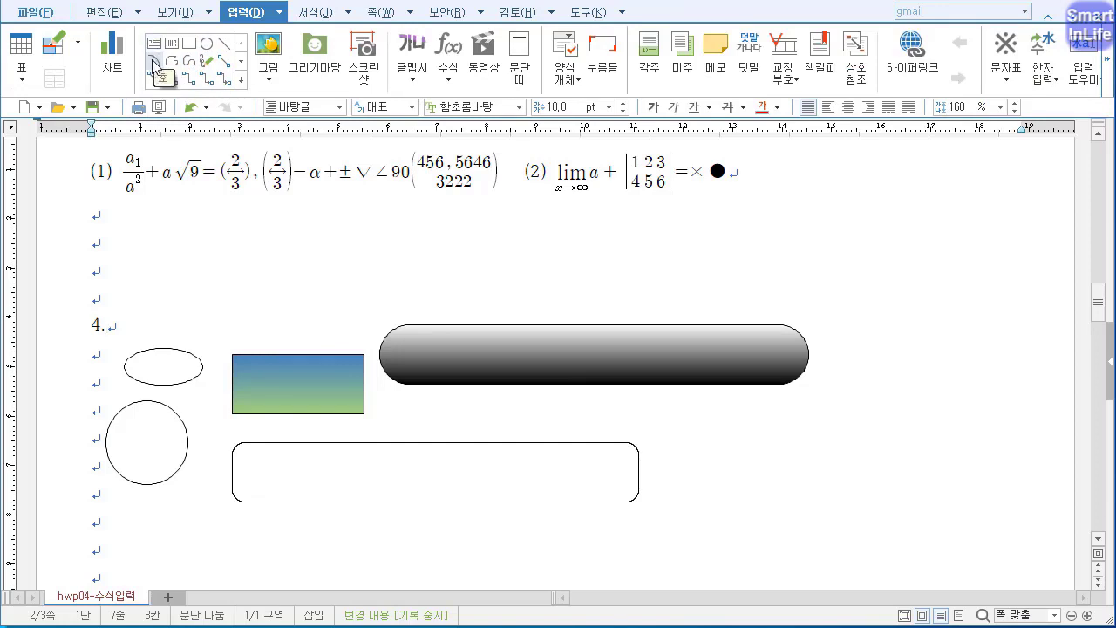
click(155, 63)
mouse_move(292, 299)
mouse_down()
mouse_move(404, 401)
mouse_move(399, 392)
mouse_move(420, 402)
mouse_up()
drag(715, 451, 593, 471)
Delete the blue-green rectangle and the gray gradient rectangle with semicircular corners.
click(346, 395)
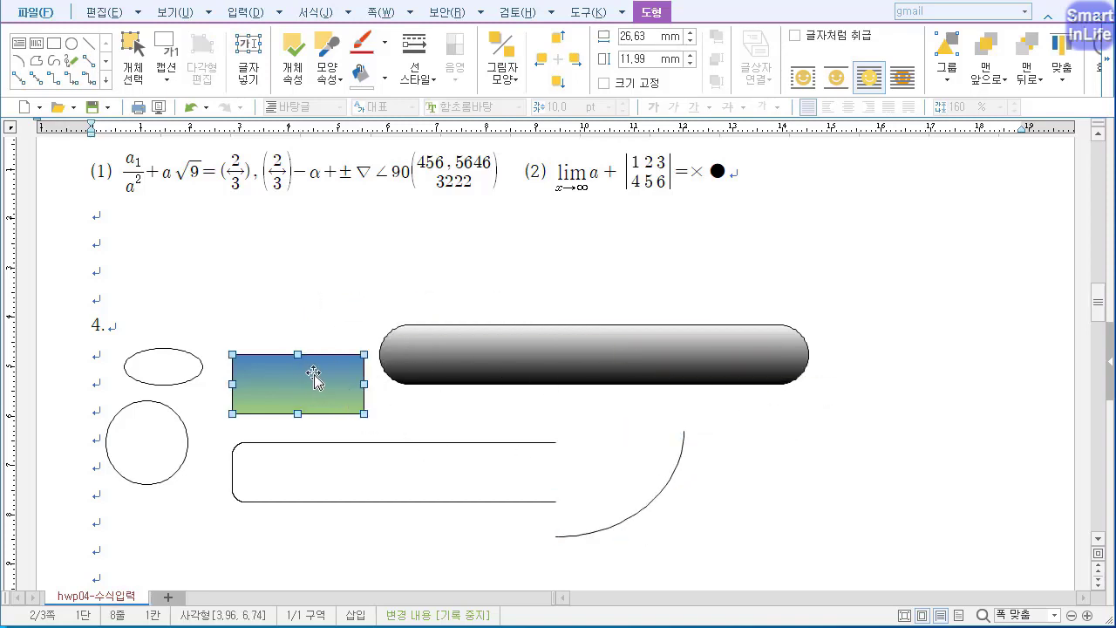
key(Delete)
click(418, 359)
key(Delete)
Move the arc above the rounded rectangle and copy it twice to the right to form a row of three.
drag(684, 442, 396, 336)
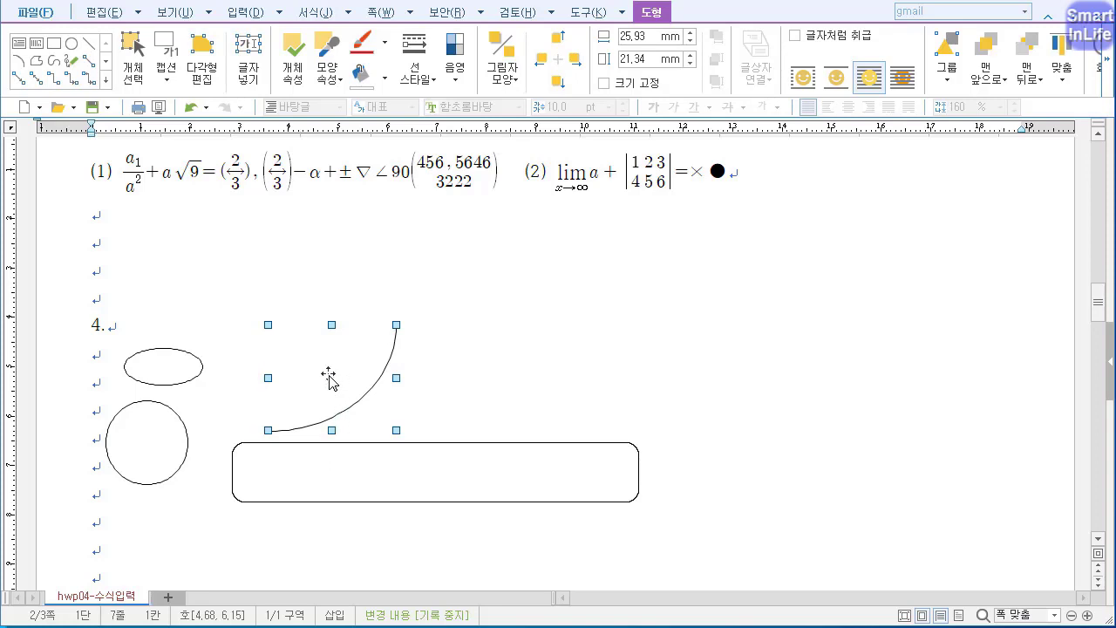
drag(326, 379, 481, 391)
drag(481, 390, 650, 388)
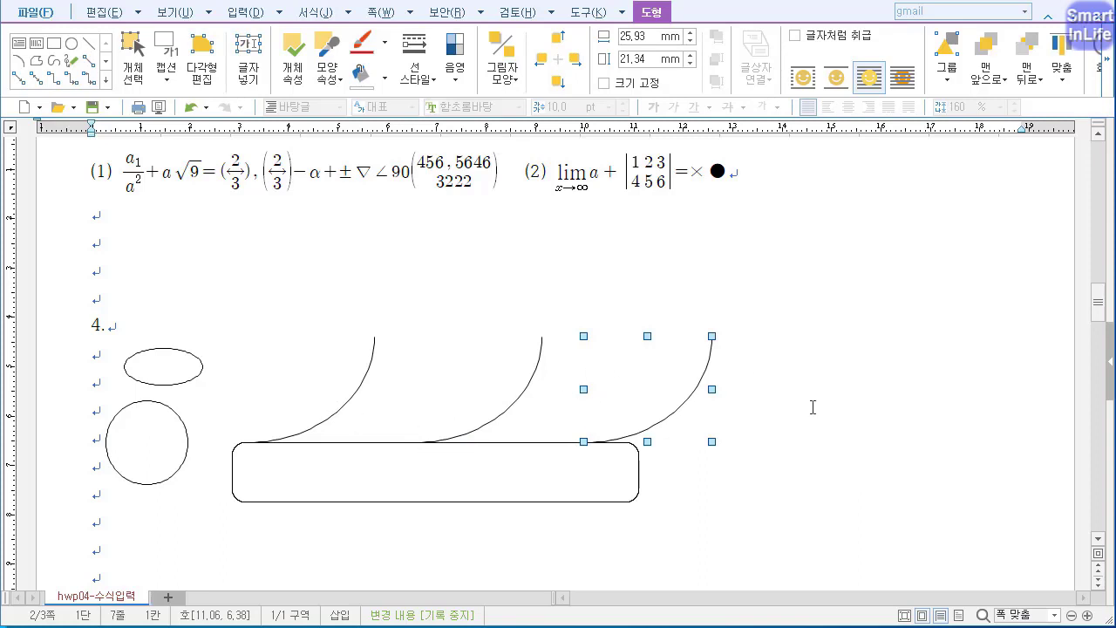
Keep the first arc's border type at 호 (arc) in its object properties.
click(315, 391)
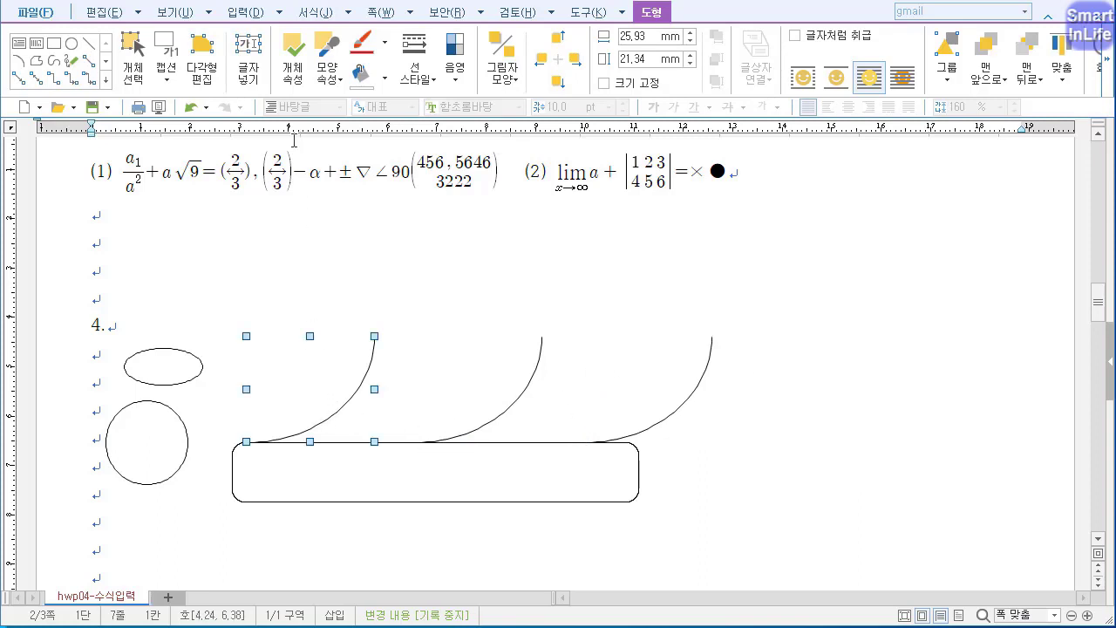
click(293, 54)
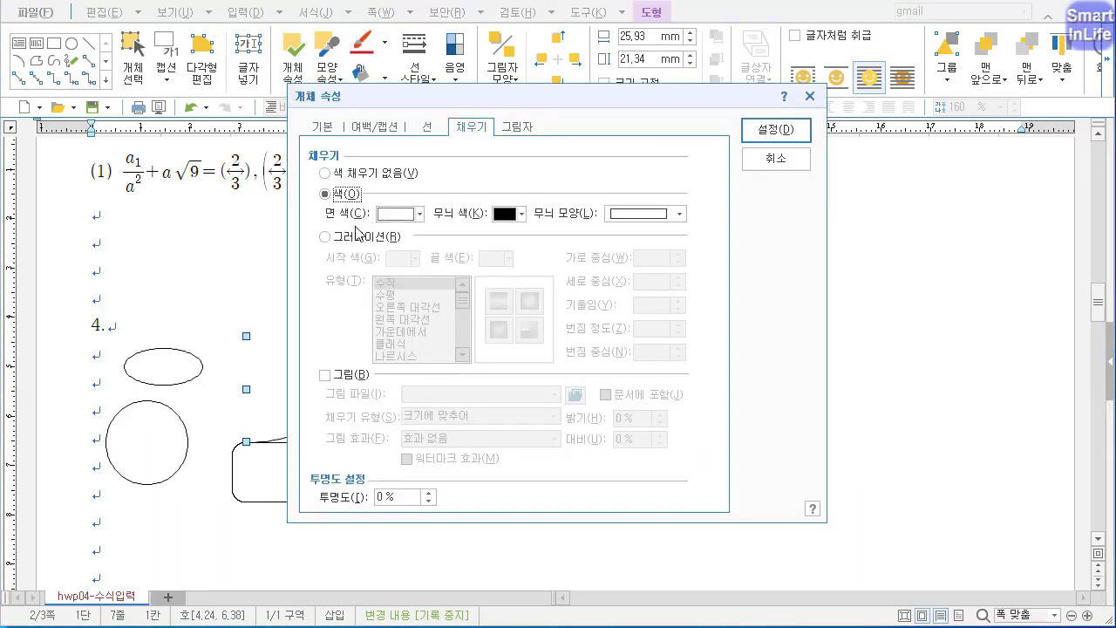
click(416, 127)
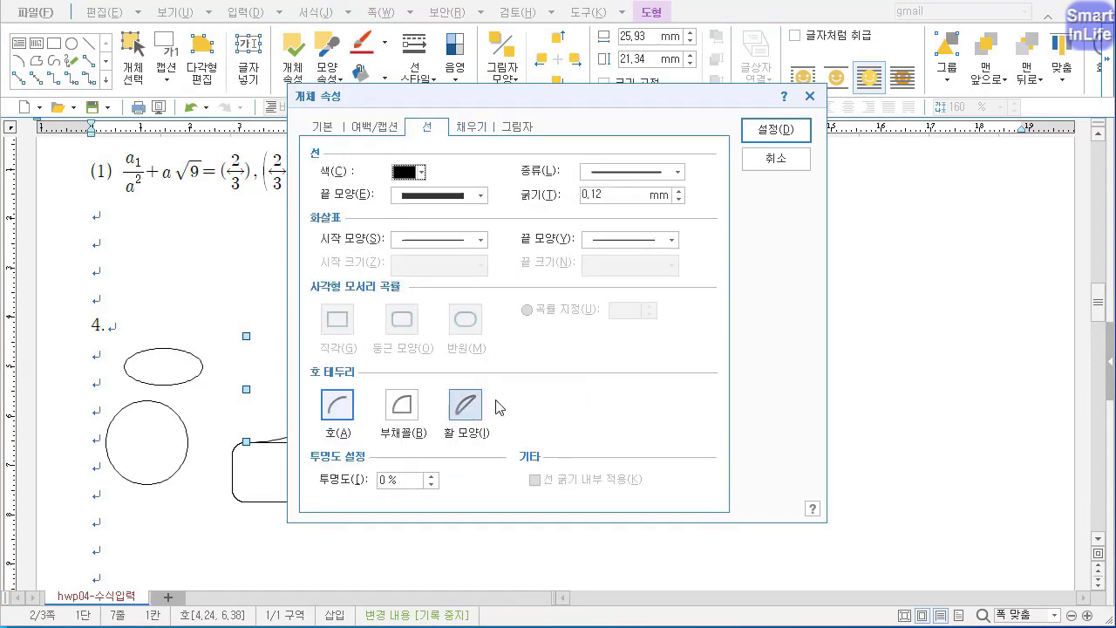
click(337, 421)
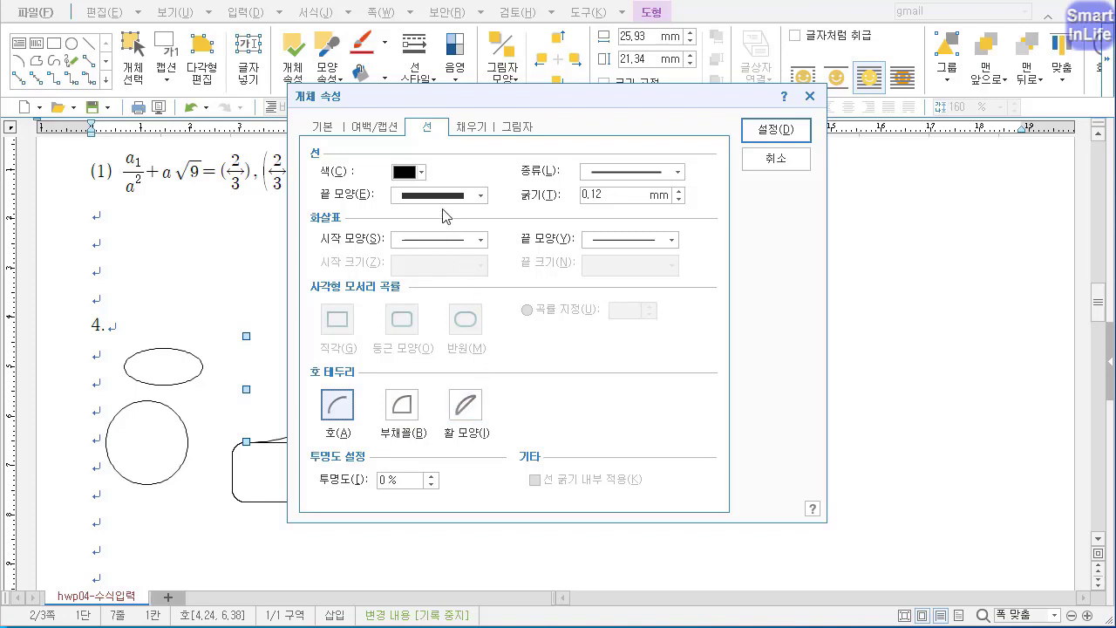
click(785, 130)
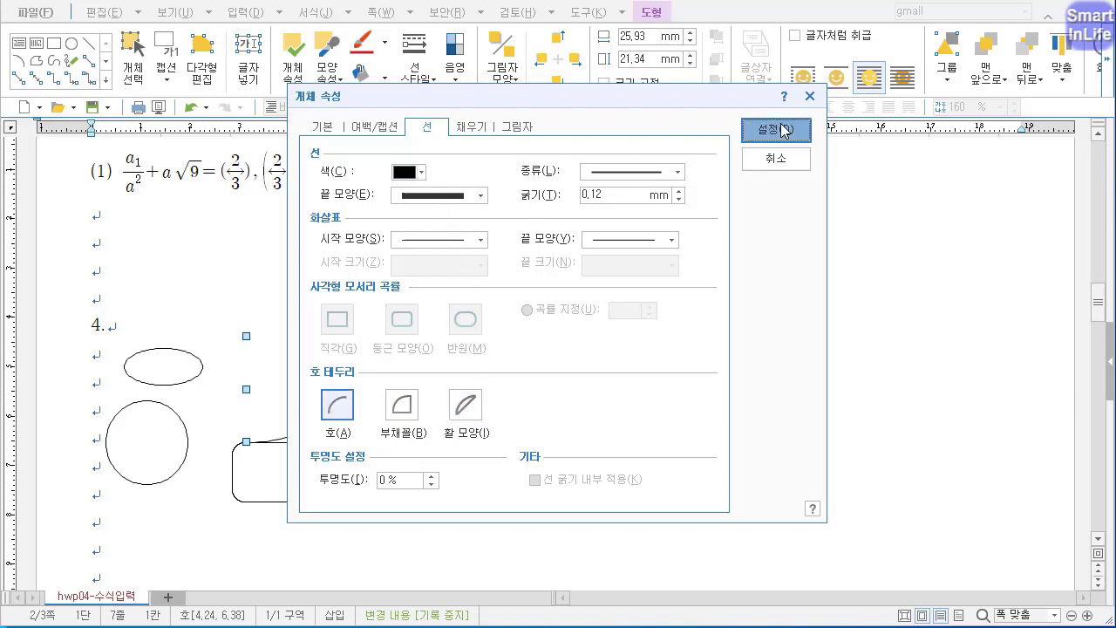
click(373, 261)
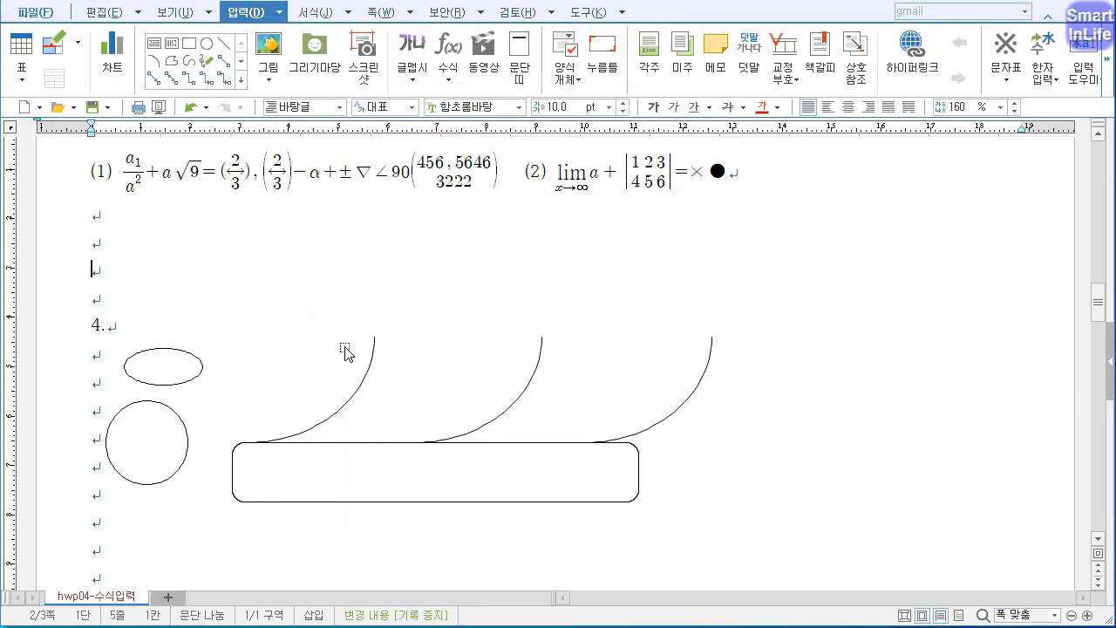
Set the middle arc's border type to 부채꼴 (sector).
click(518, 399)
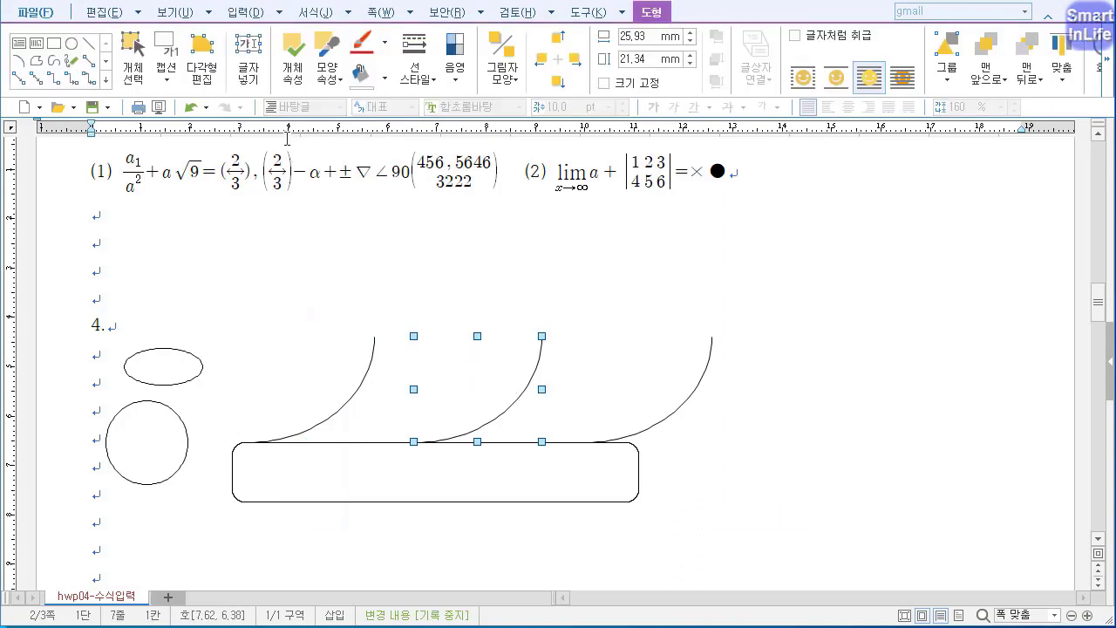
click(295, 77)
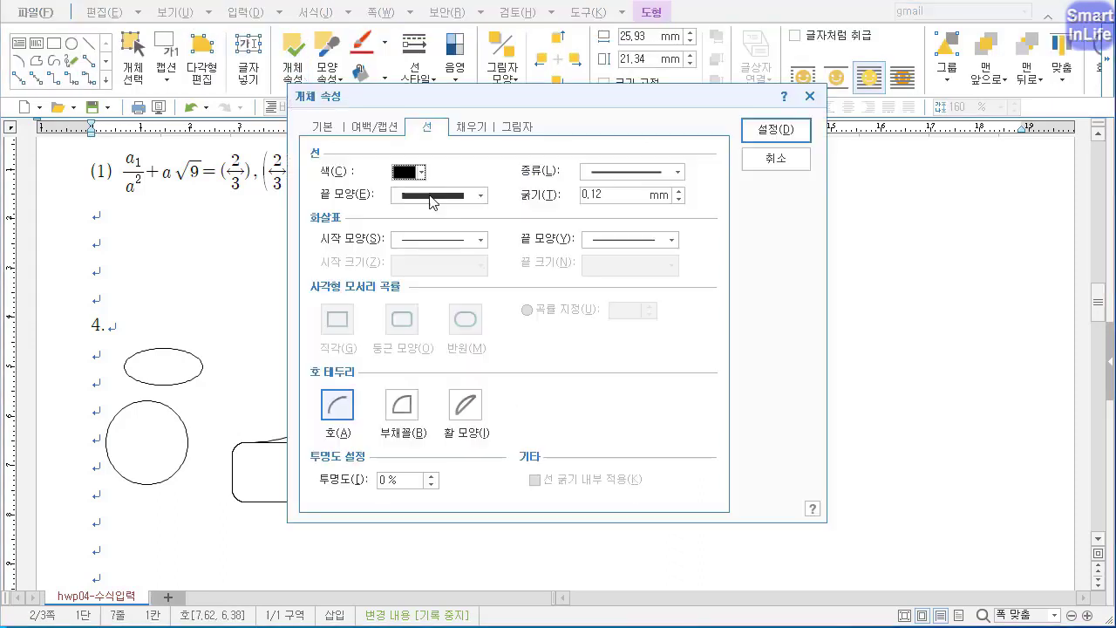
click(407, 410)
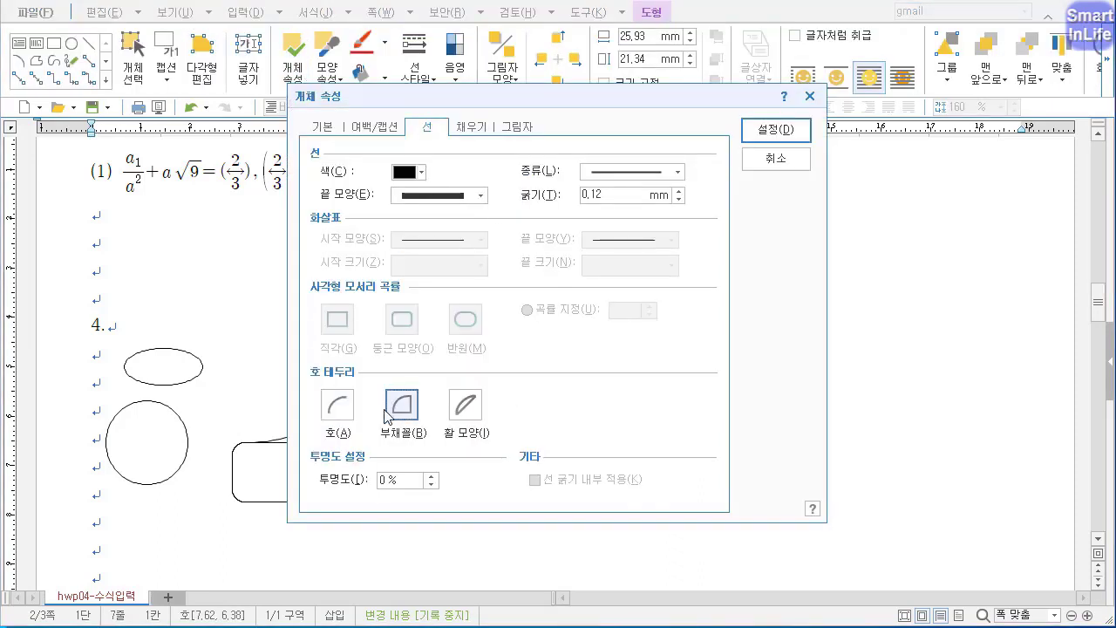
click(767, 139)
click(497, 274)
click(464, 392)
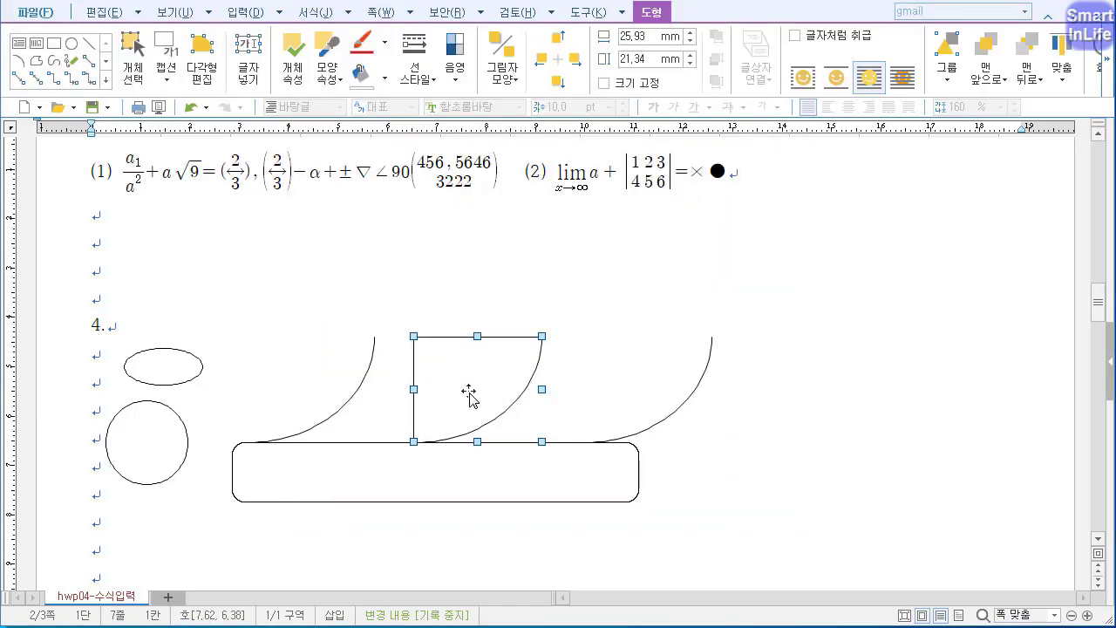
Set the rightmost arc's border type to 활 모양 (bow shape) in its object properties.
click(685, 401)
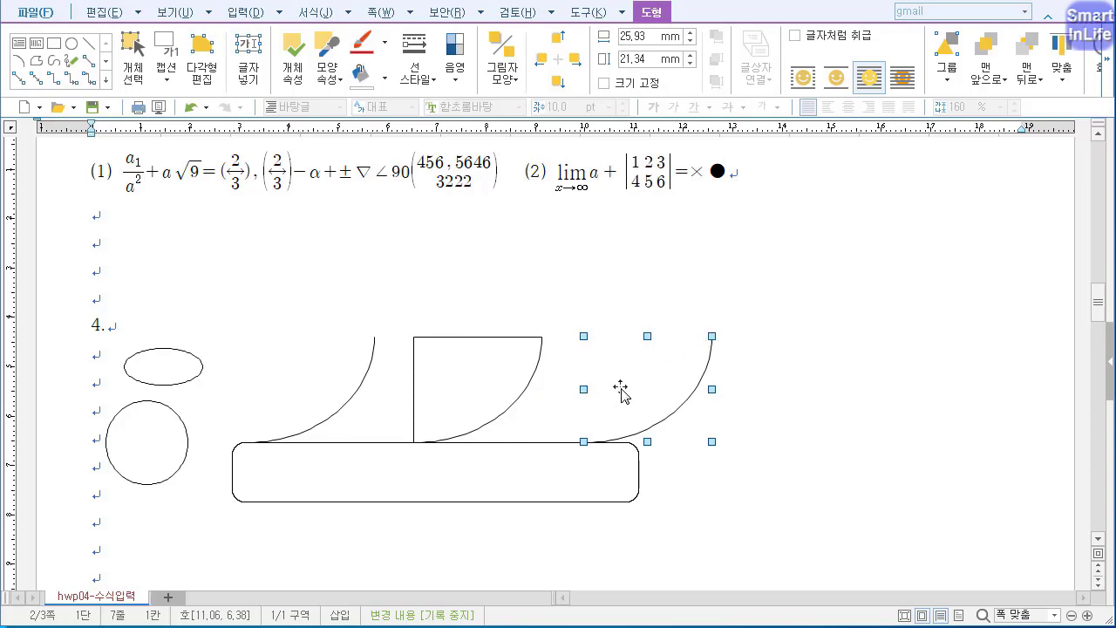
click(294, 59)
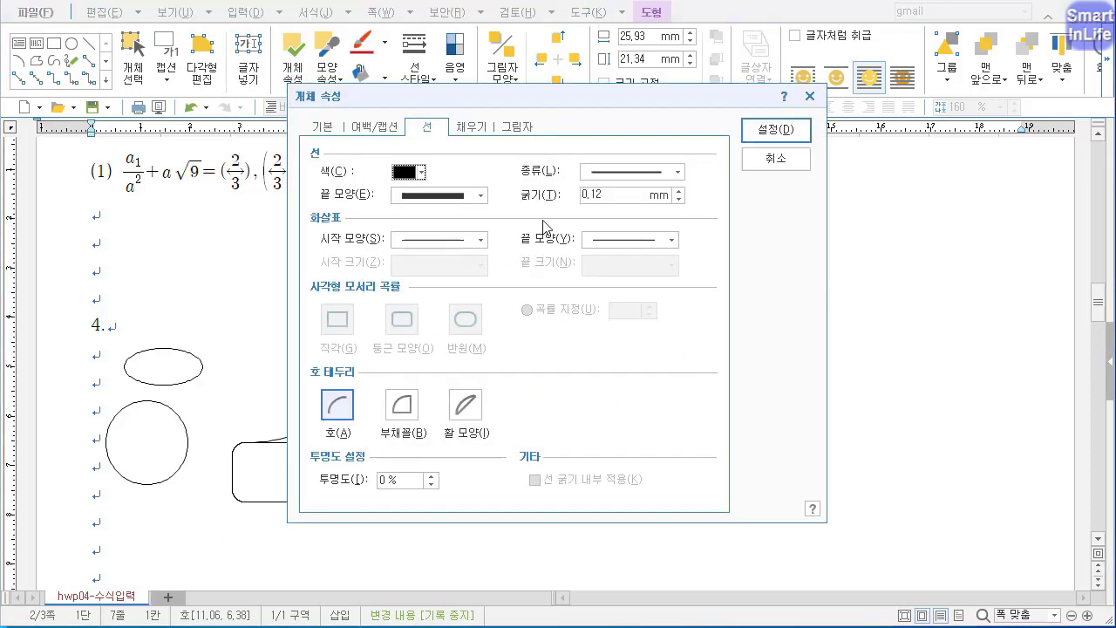
click(471, 406)
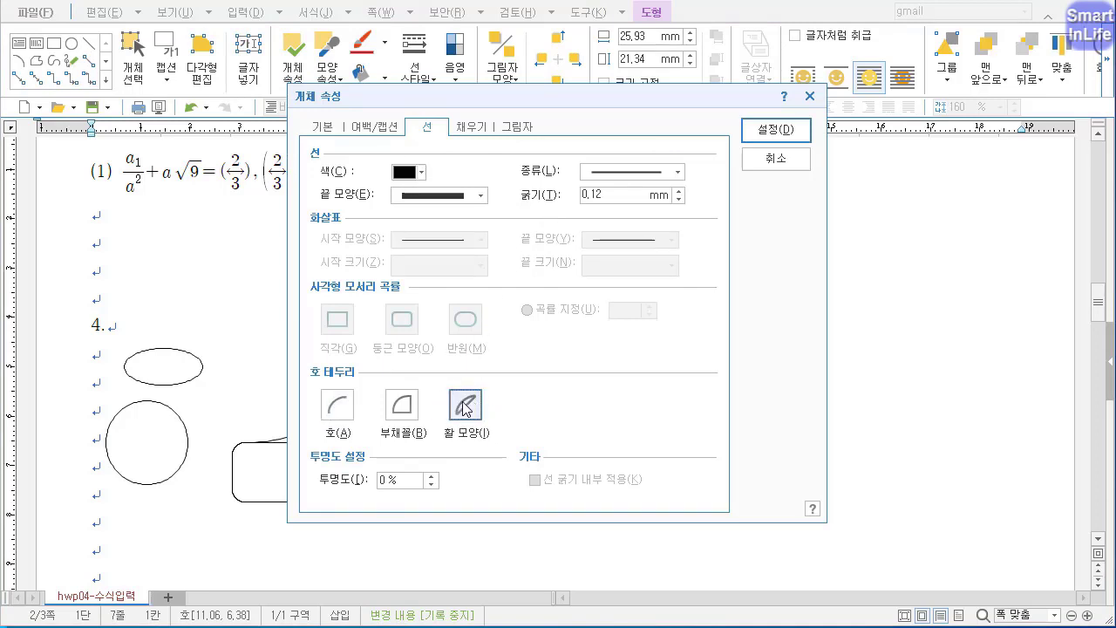
click(785, 134)
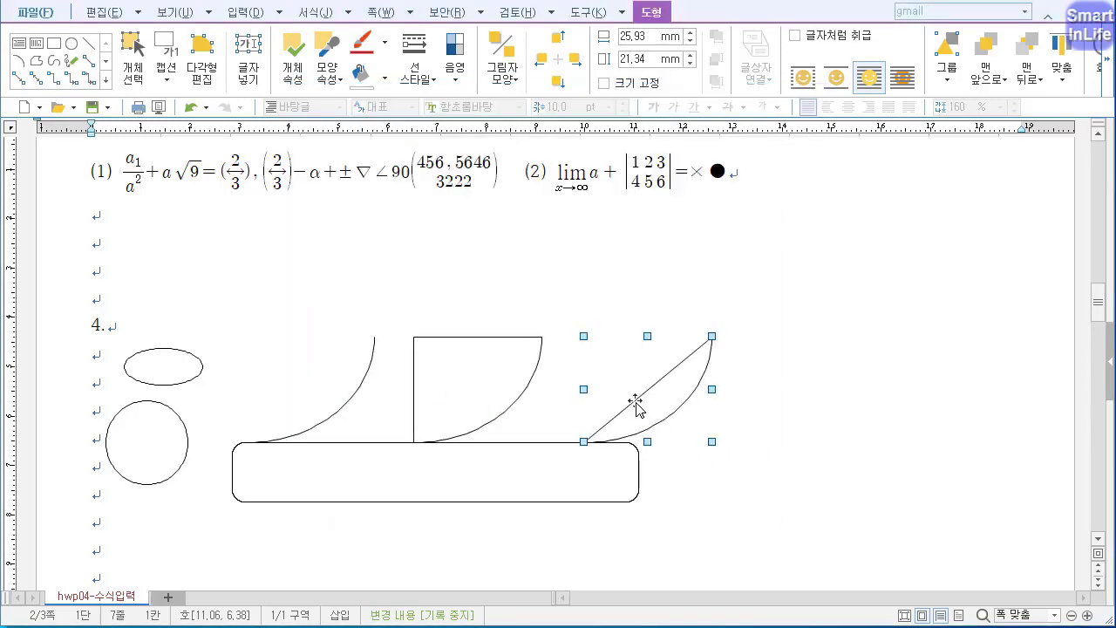
Add the sector and the plain arc to the bow shape's selection, and clear the selection of all three.
shift+click(471, 388)
shift+click(356, 433)
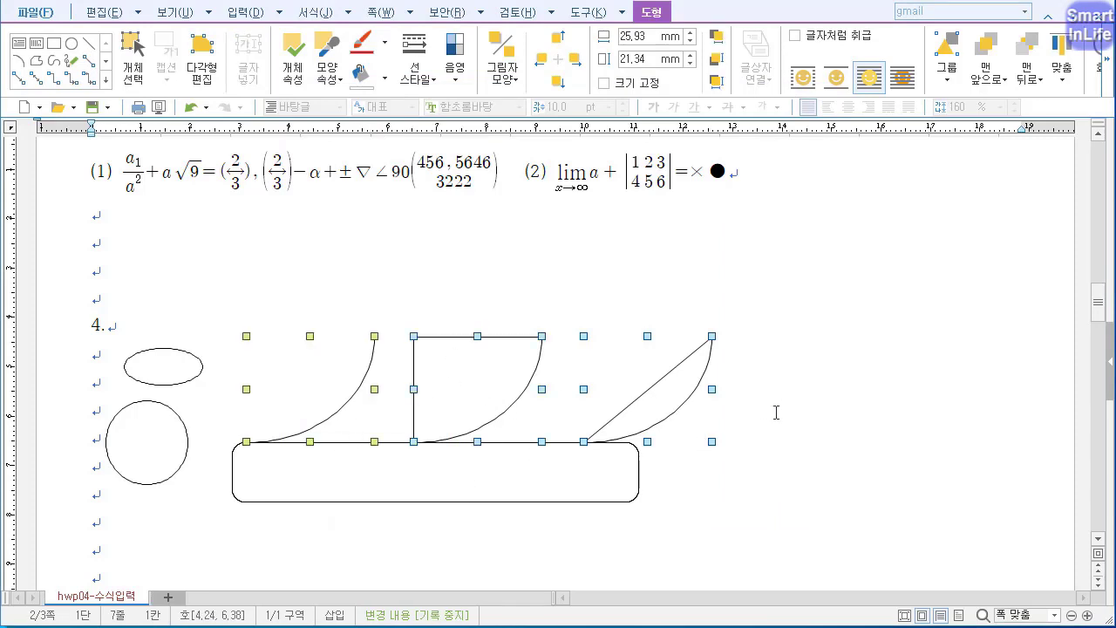
click(354, 336)
Move the sector down so that it overlaps the upper part of the rounded rectangle.
click(440, 420)
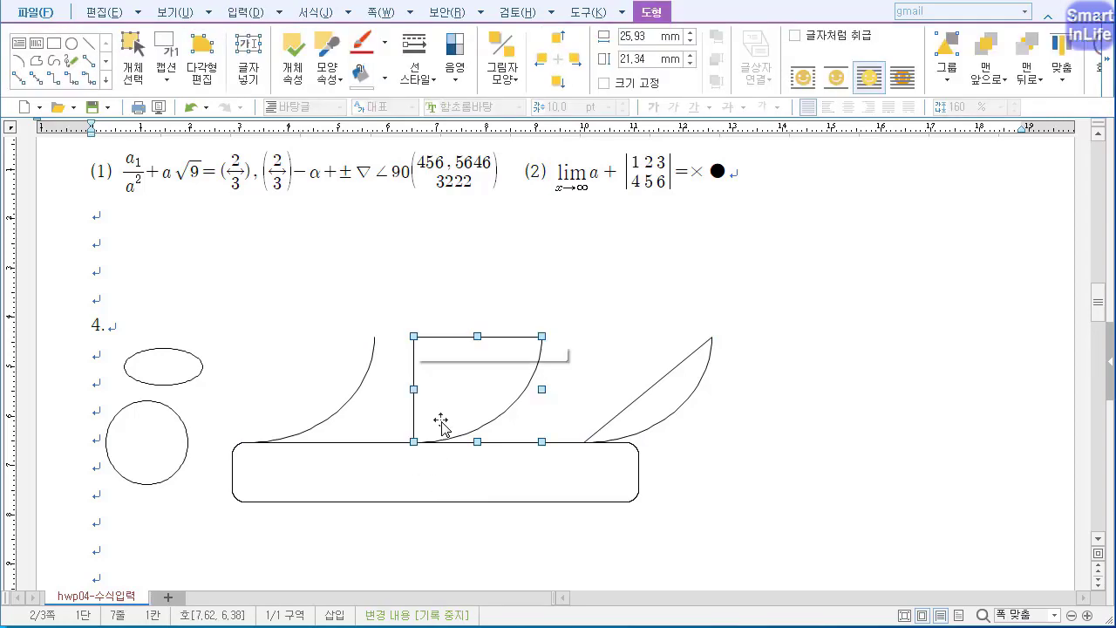
drag(441, 423, 451, 513)
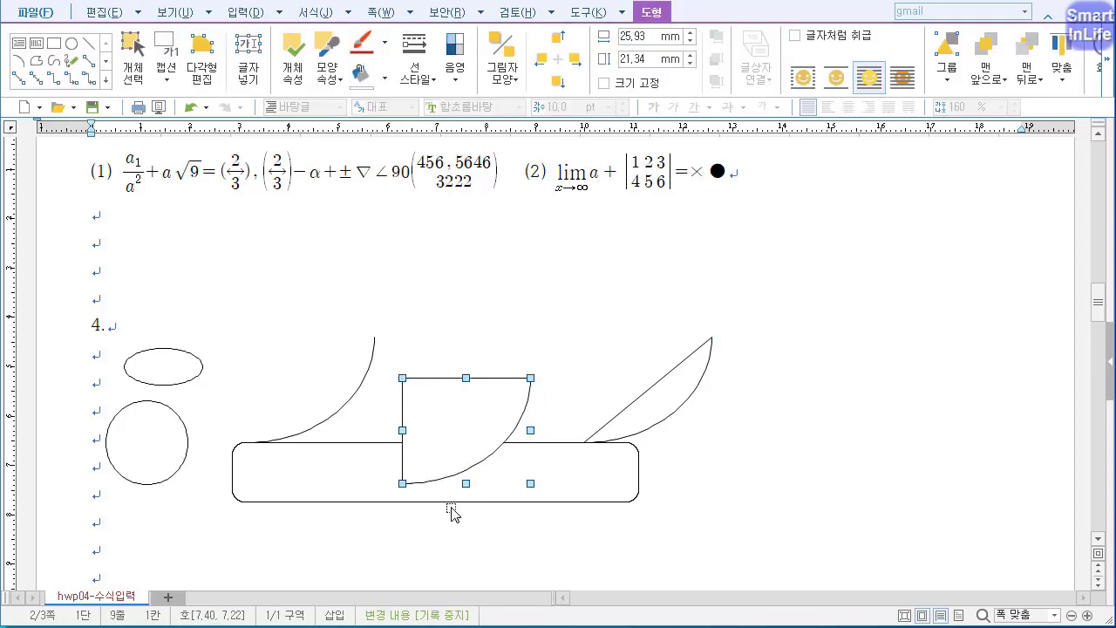
click(732, 466)
mouse_move(444, 431)
mouse_down()
mouse_move(438, 406)
mouse_move(444, 425)
mouse_up()
Bring the rounded rectangle to the very front (맨 앞으로) so it covers the lower part of the sector.
click(515, 464)
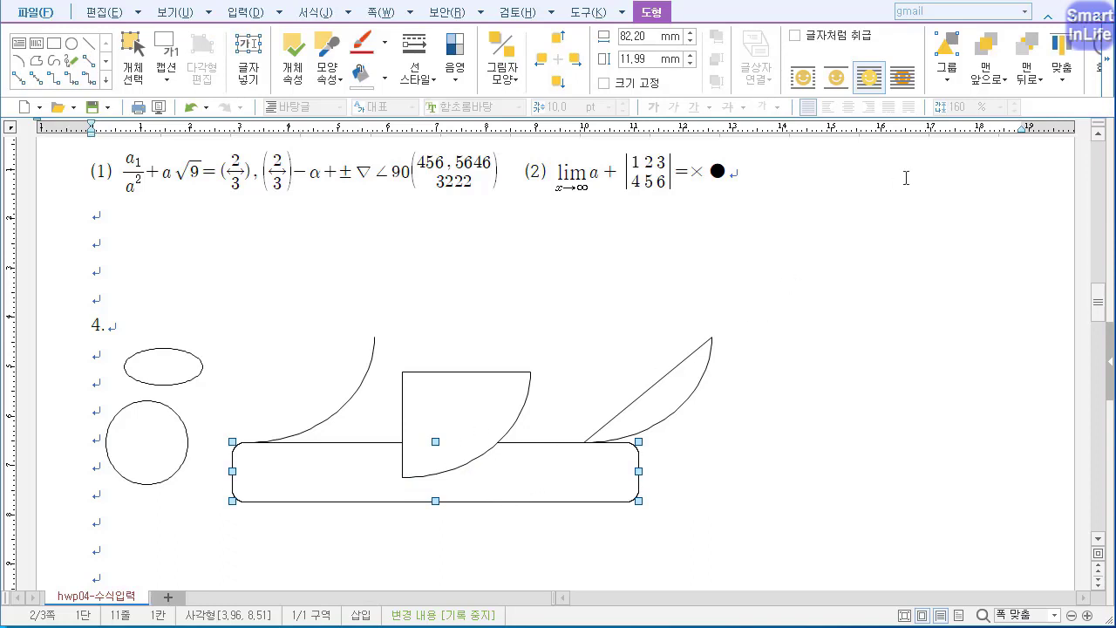
click(990, 79)
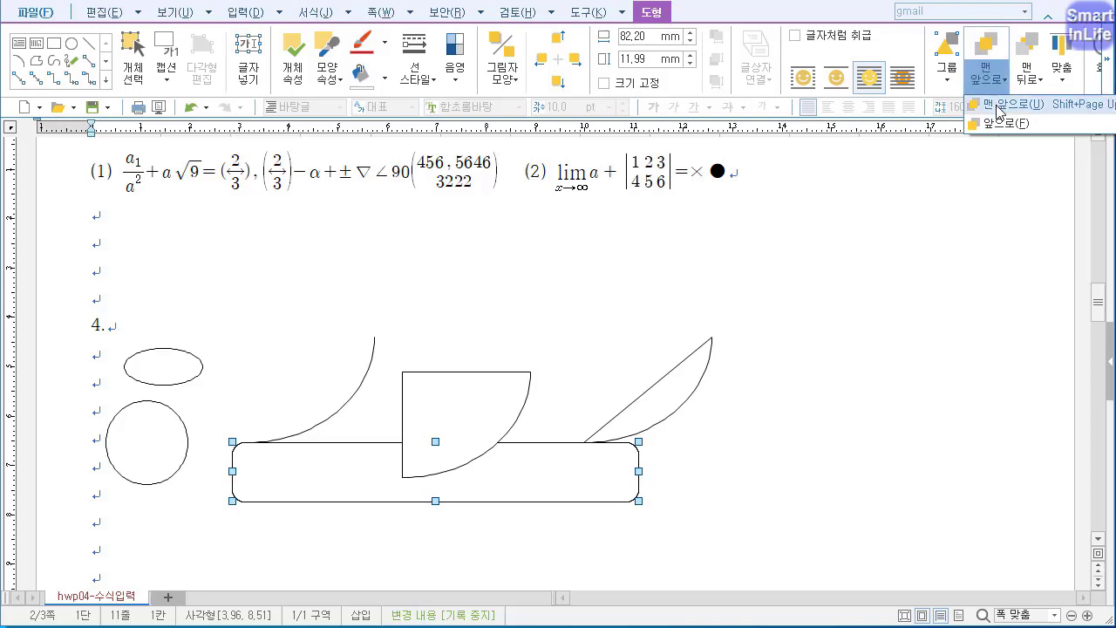
click(990, 105)
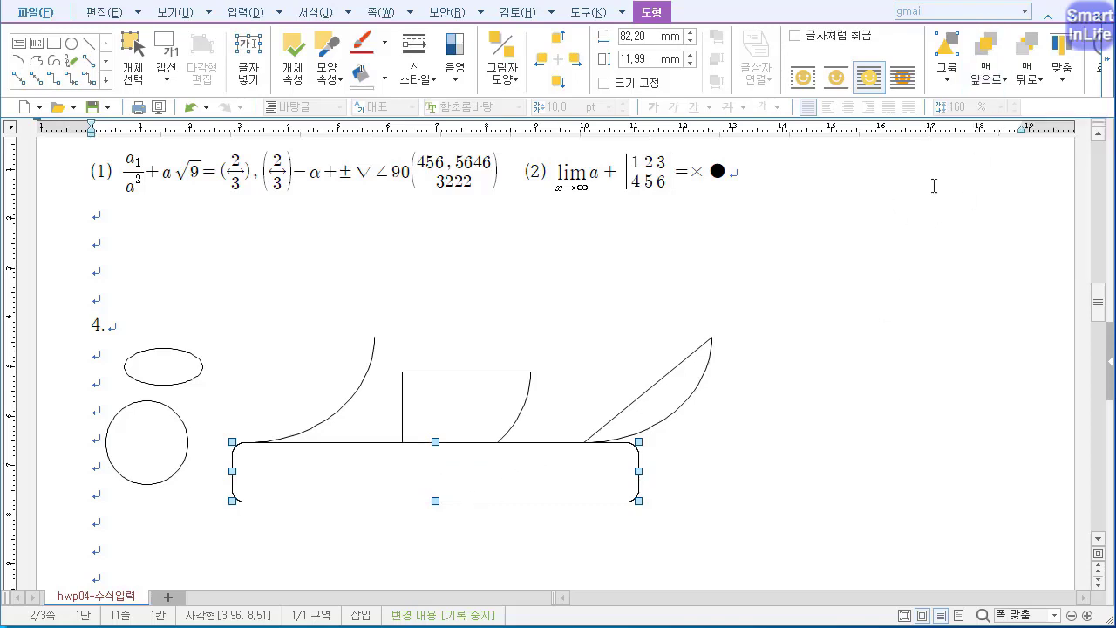
Send the rounded rectangle to the very back (맨 뒤로), behind the sector.
click(1029, 79)
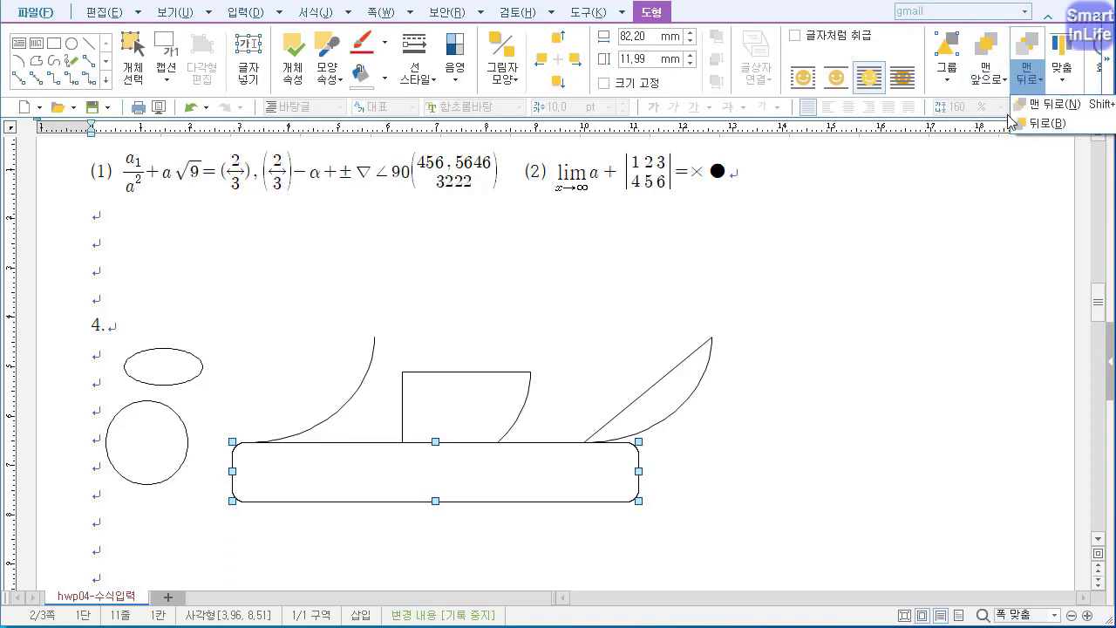
click(918, 184)
key(ctrl+shift+End)
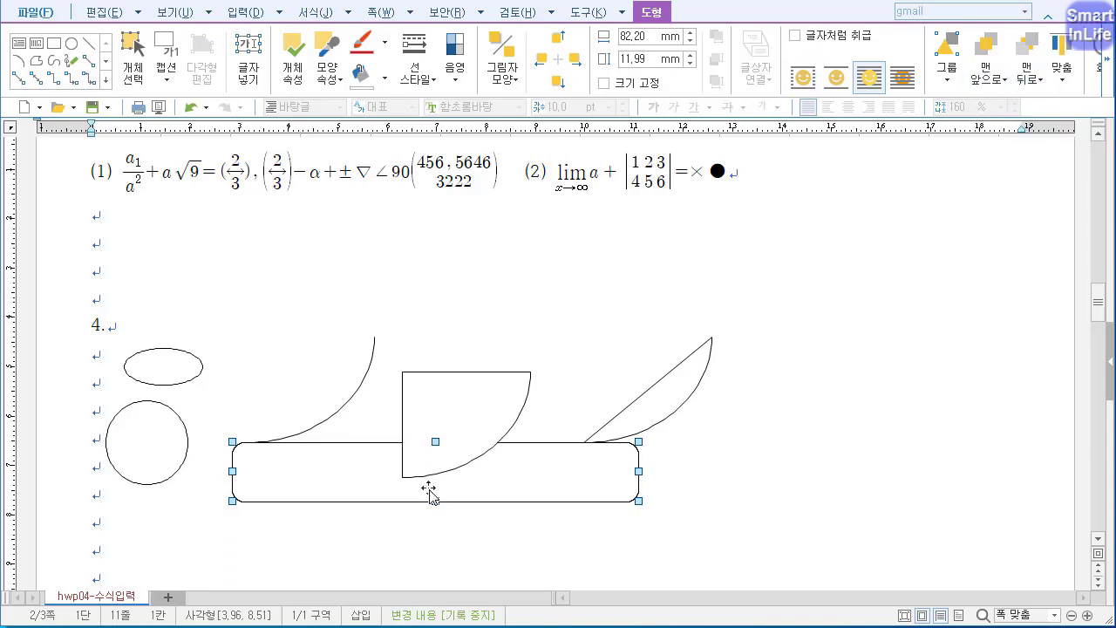
Examine the stacking-order commands and their shortcuts available for the rounded rectangle.
right_click(516, 460)
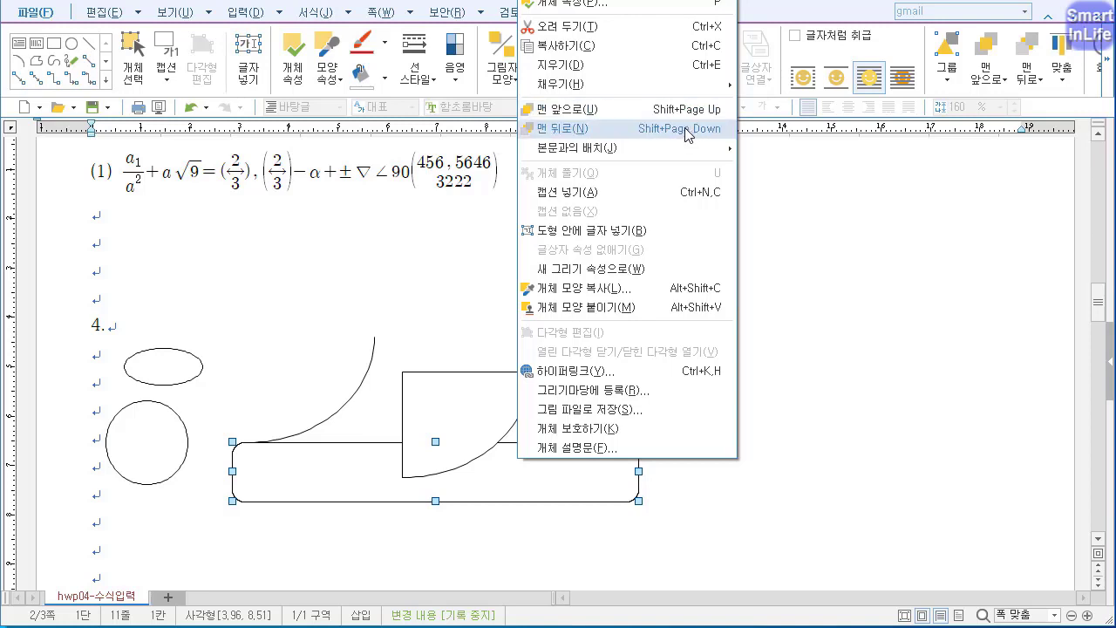
click(448, 410)
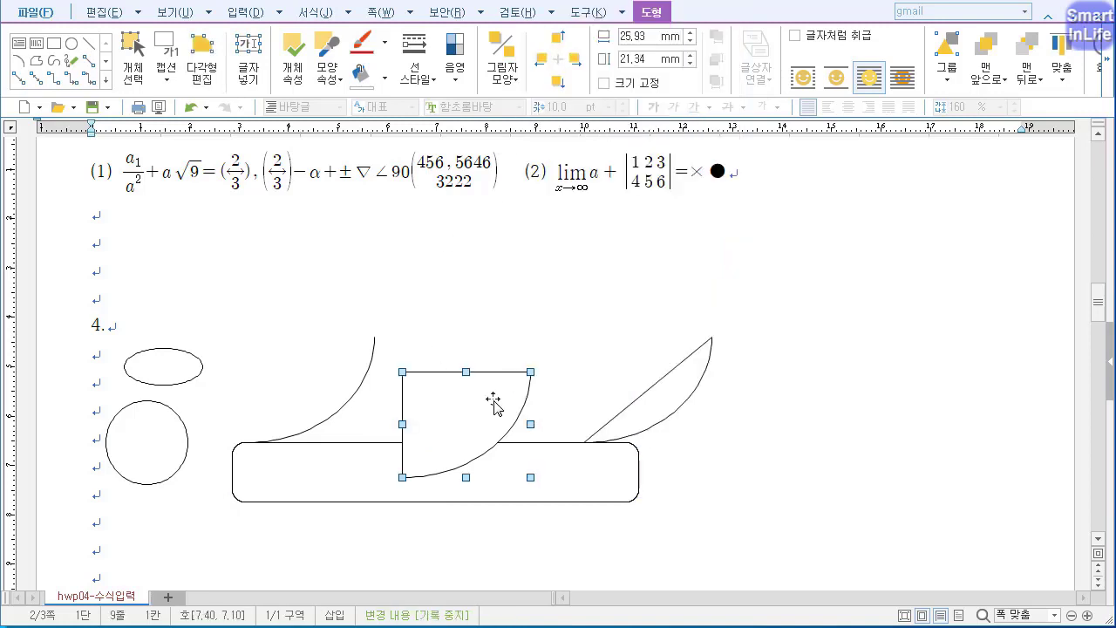
click(515, 278)
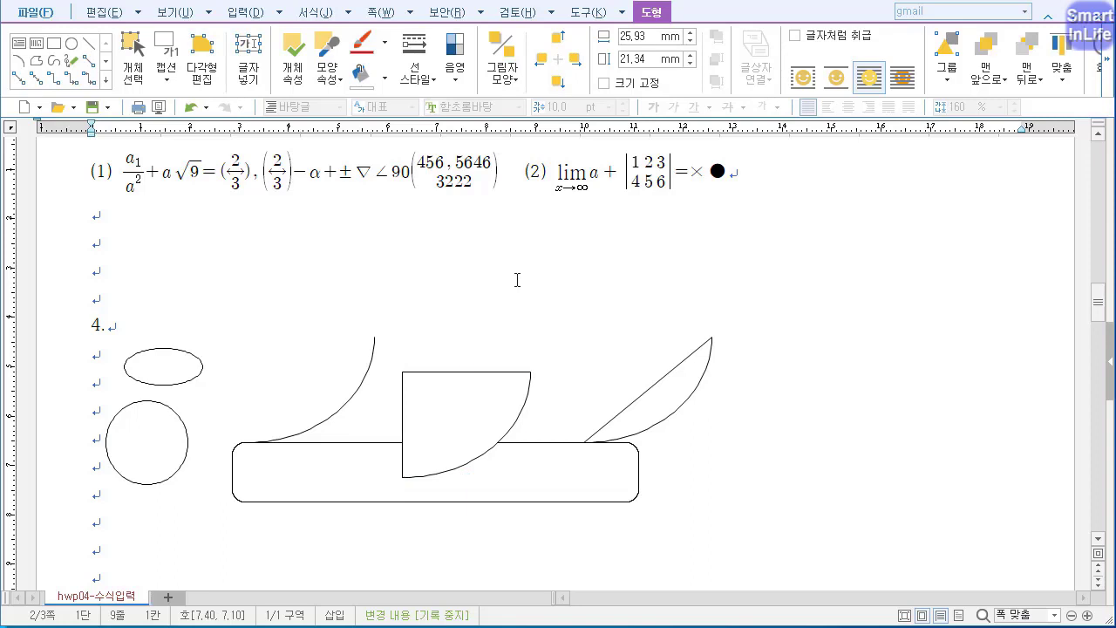
Move the sector back up so that it rests on the rounded rectangle's upper edge.
click(472, 420)
drag(472, 420, 499, 379)
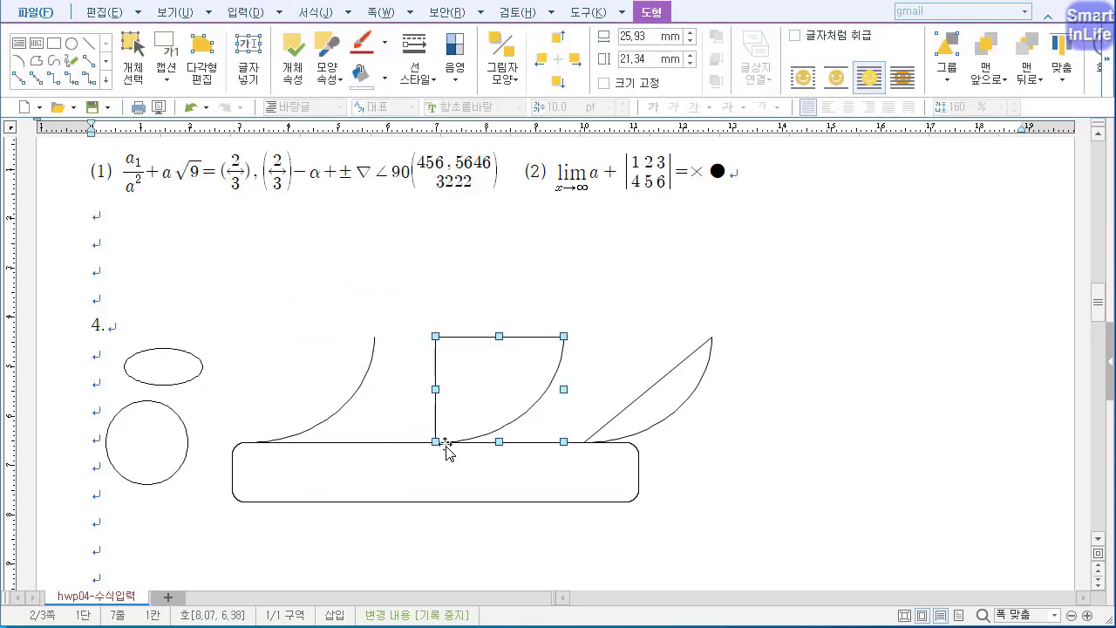
click(387, 485)
Move the circle beside the small ellipse and shift the plain arc to the right, partly behind the sector.
mouse_move(165, 454)
mouse_down()
mouse_move(262, 349)
mouse_move(172, 444)
mouse_up()
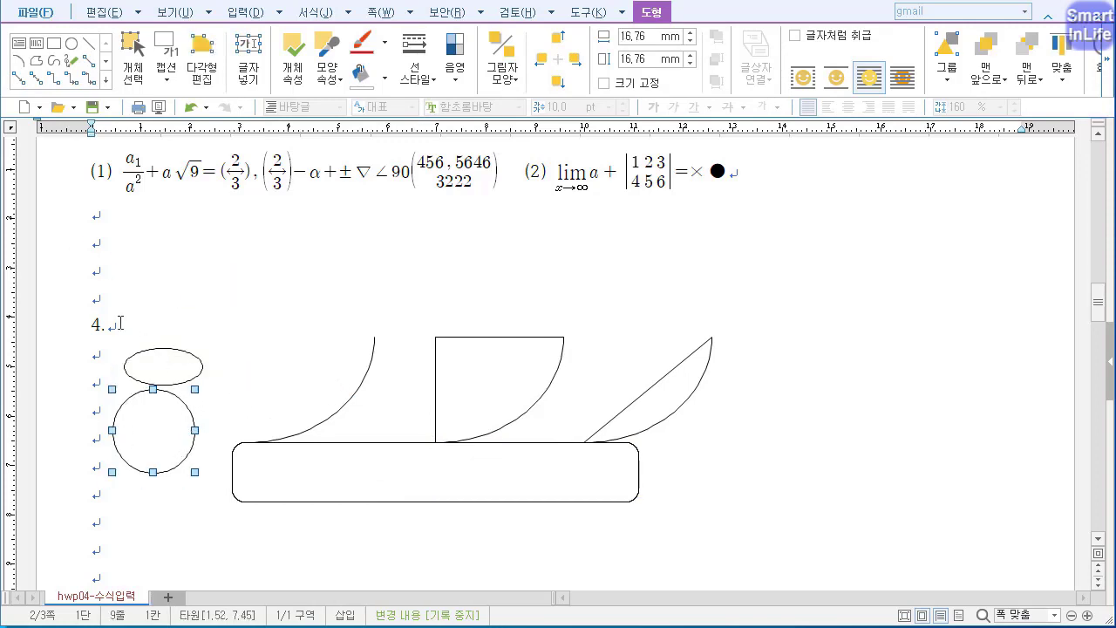
drag(169, 447, 300, 376)
drag(253, 364, 397, 375)
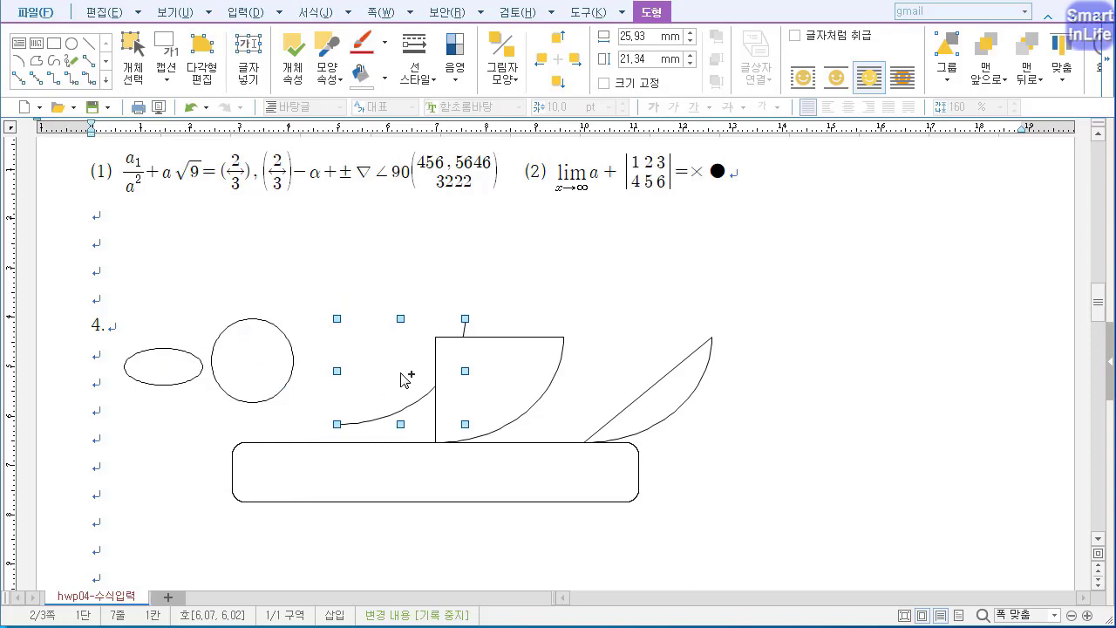
mouse_move(921, 119)
mouse_down()
mouse_move(795, 70)
mouse_move(907, 83)
mouse_move(851, 116)
mouse_move(838, 88)
mouse_up()
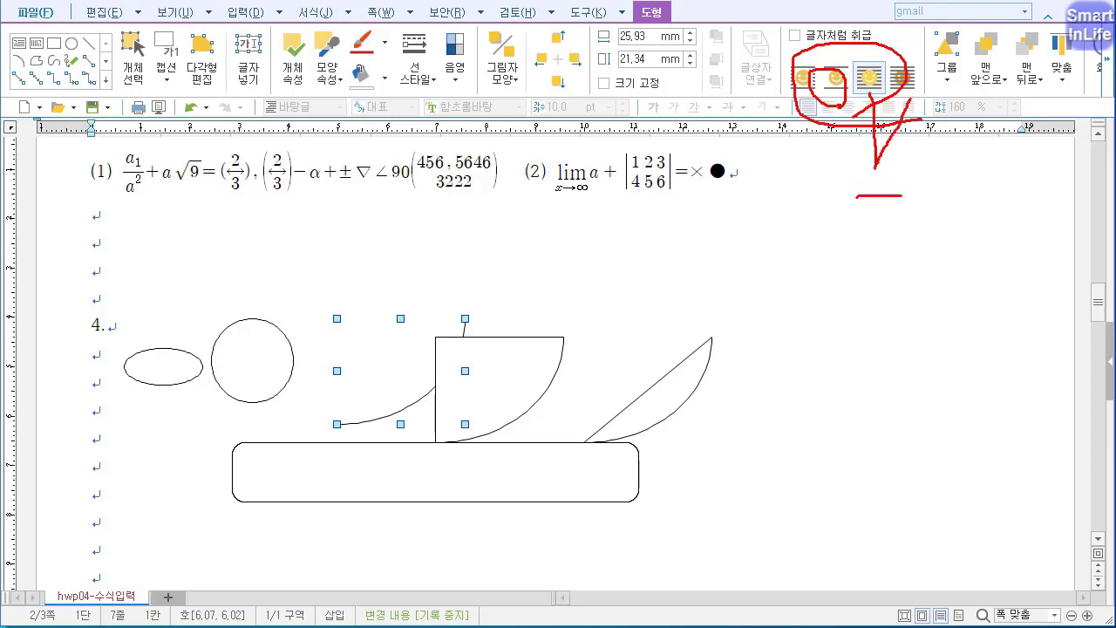
drag(850, 230, 892, 230)
drag(876, 232, 876, 283)
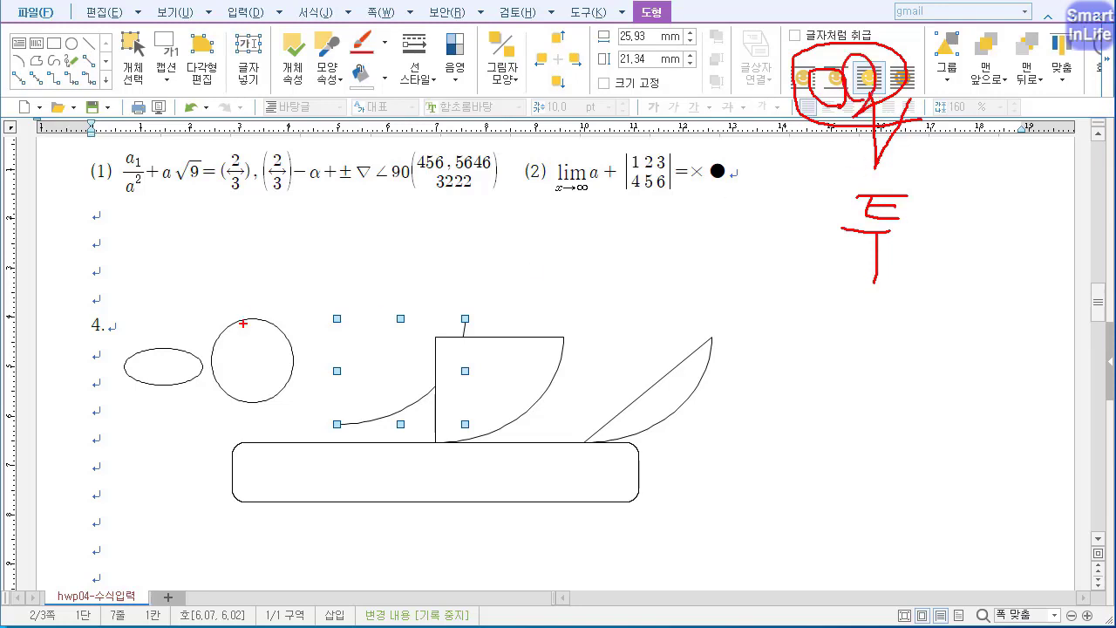
mouse_move(229, 347)
mouse_down()
mouse_move(262, 388)
mouse_move(253, 366)
mouse_up()
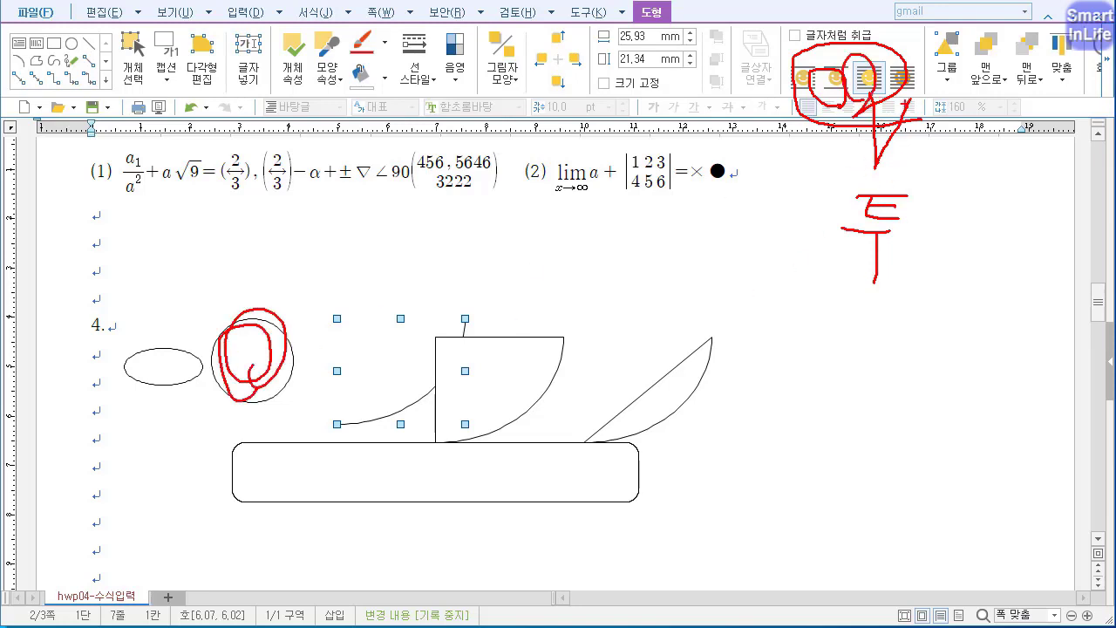
drag(902, 103, 887, 78)
key(Escape)
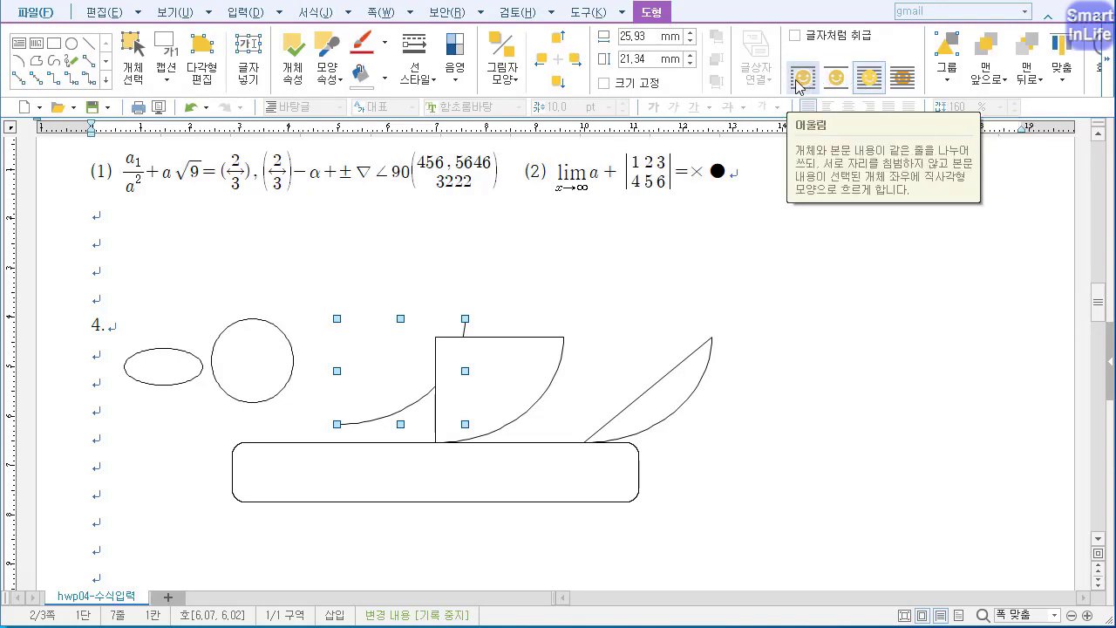
Move the circle back below the small ellipse and turn on 글자처럼 취급 (treat as character) for it.
click(254, 370)
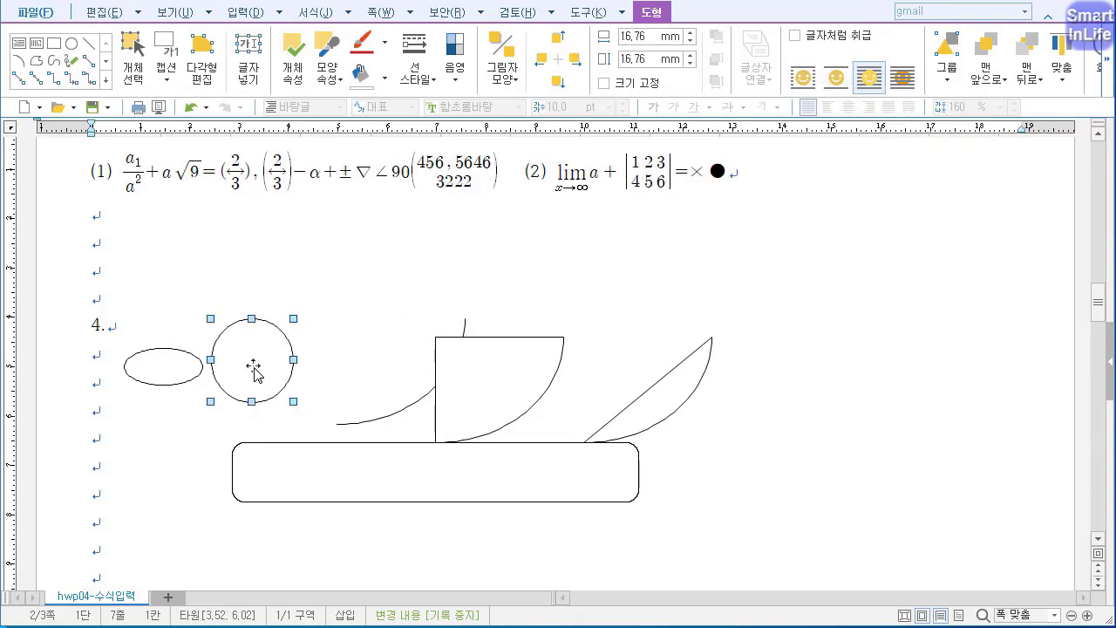
drag(247, 367, 149, 459)
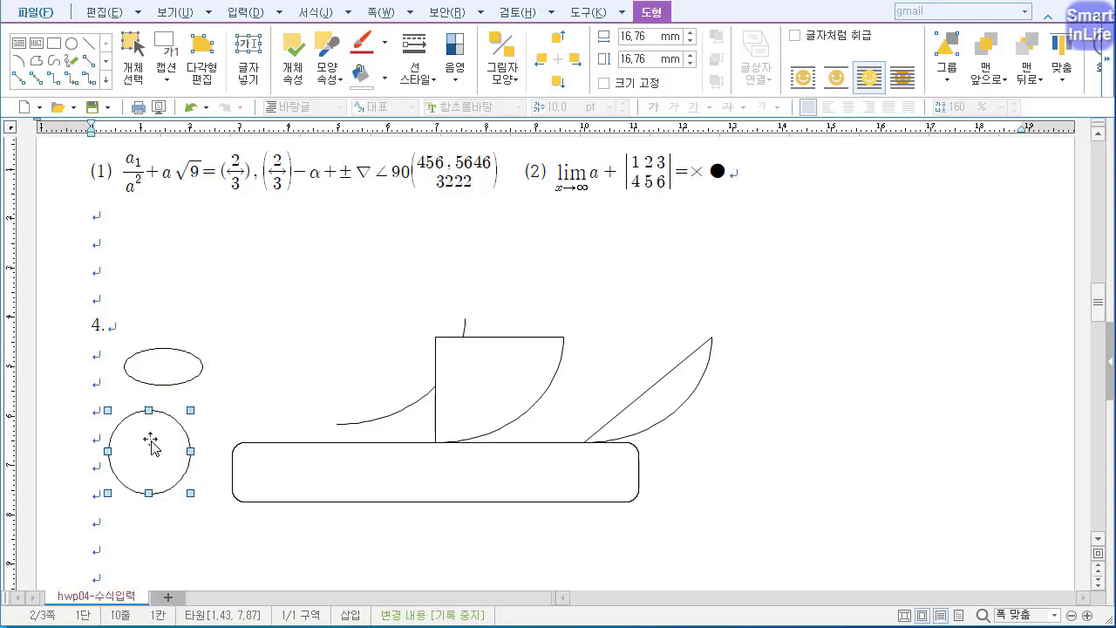
click(812, 39)
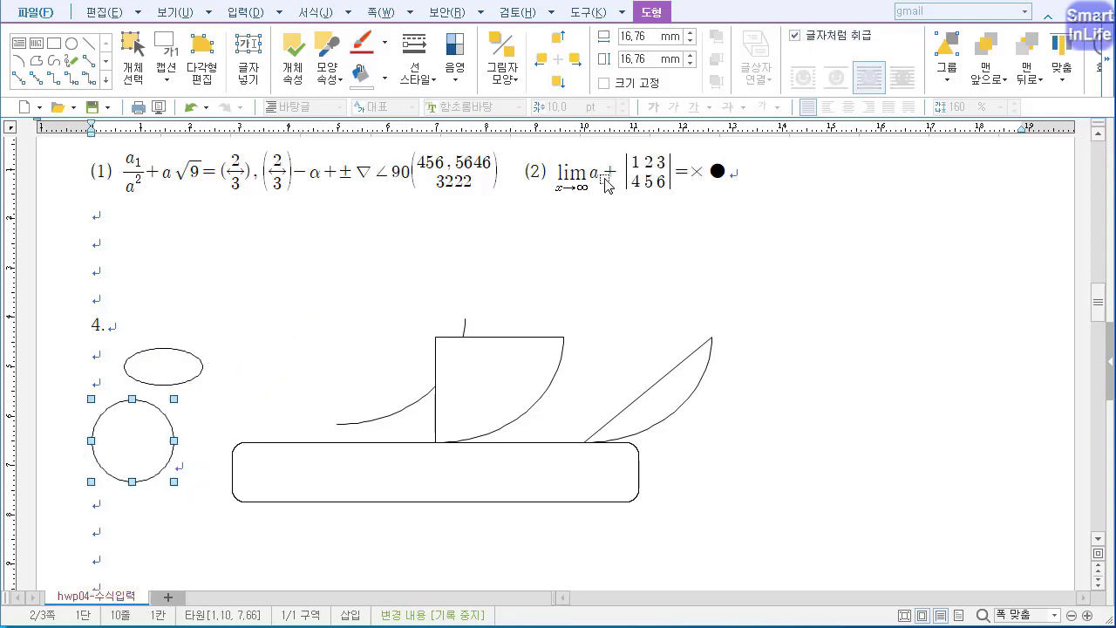
click(215, 504)
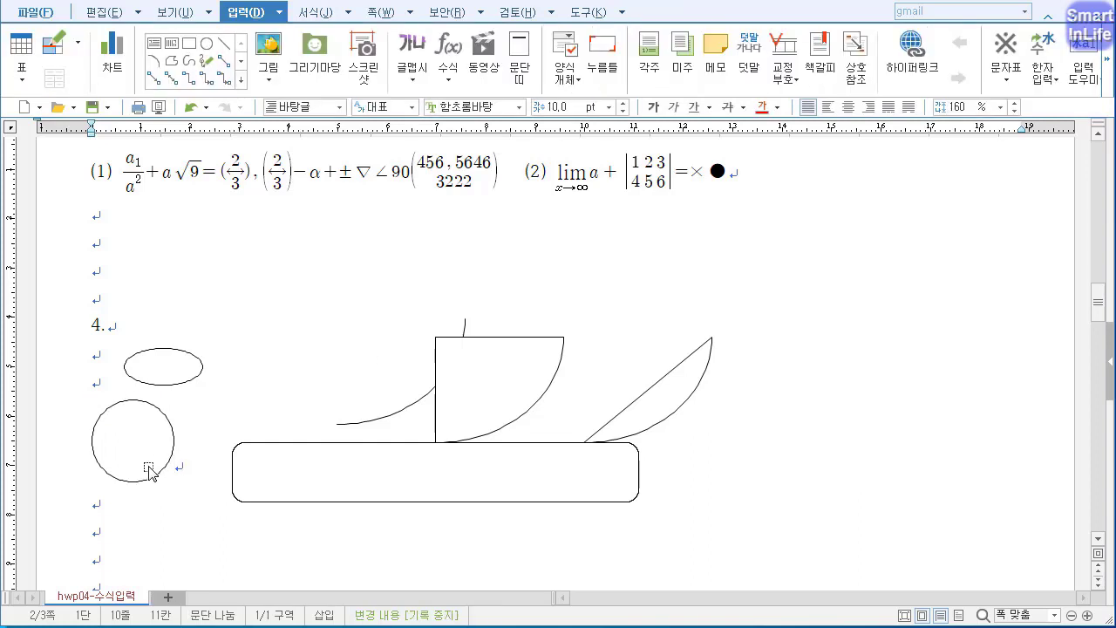
click(151, 436)
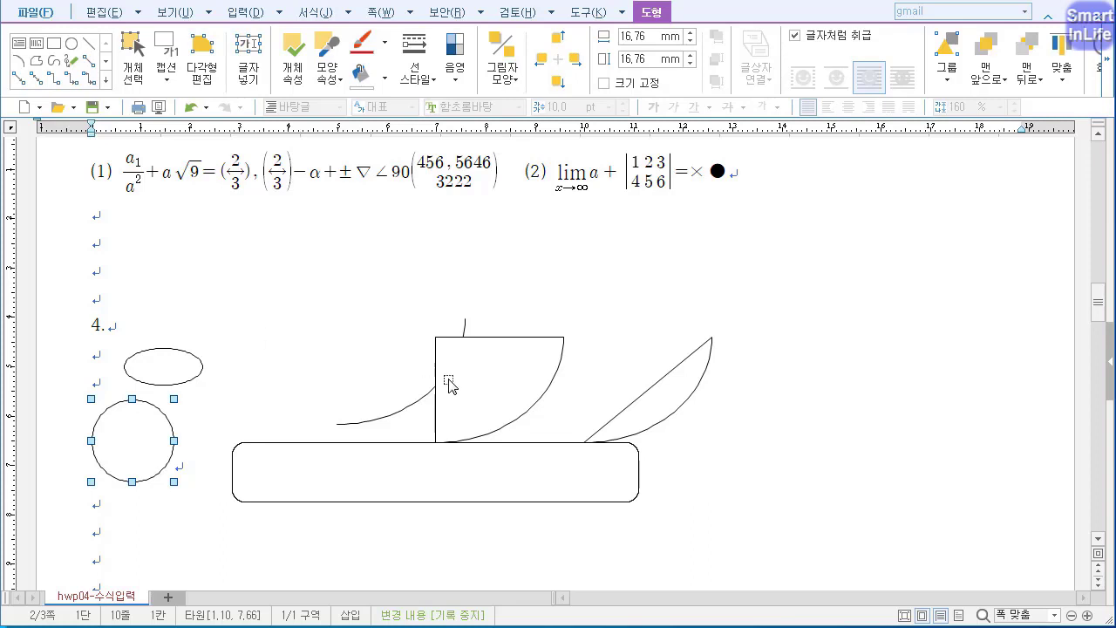
Delete the small ellipse and the inline circle, confirming the circle's removal.
click(183, 382)
key(Delete)
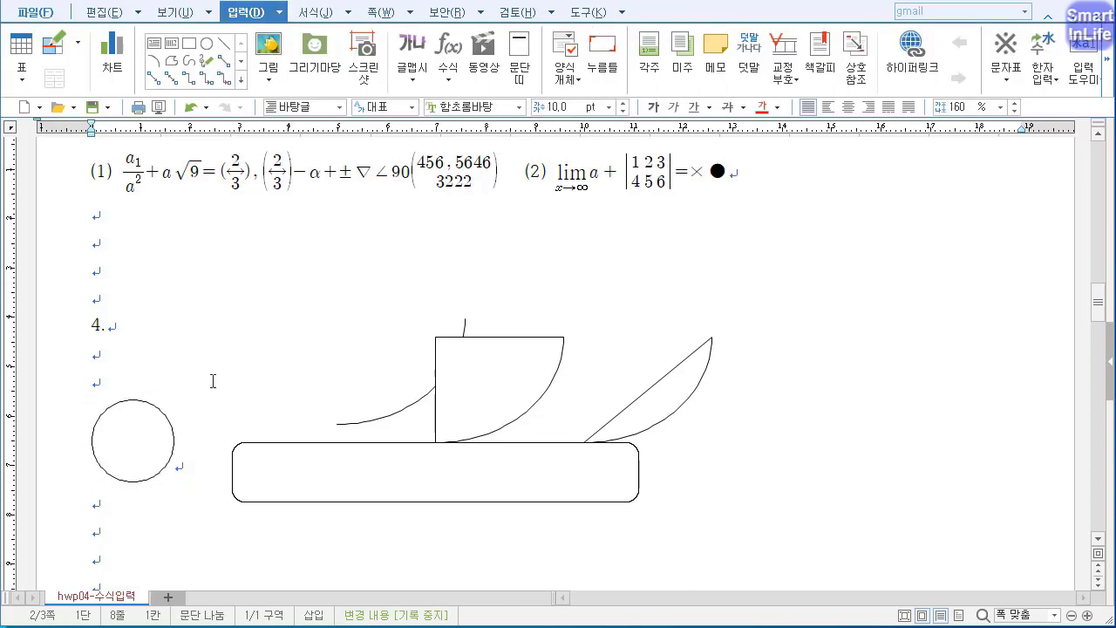
key(Down)
key(Down)
key(Delete)
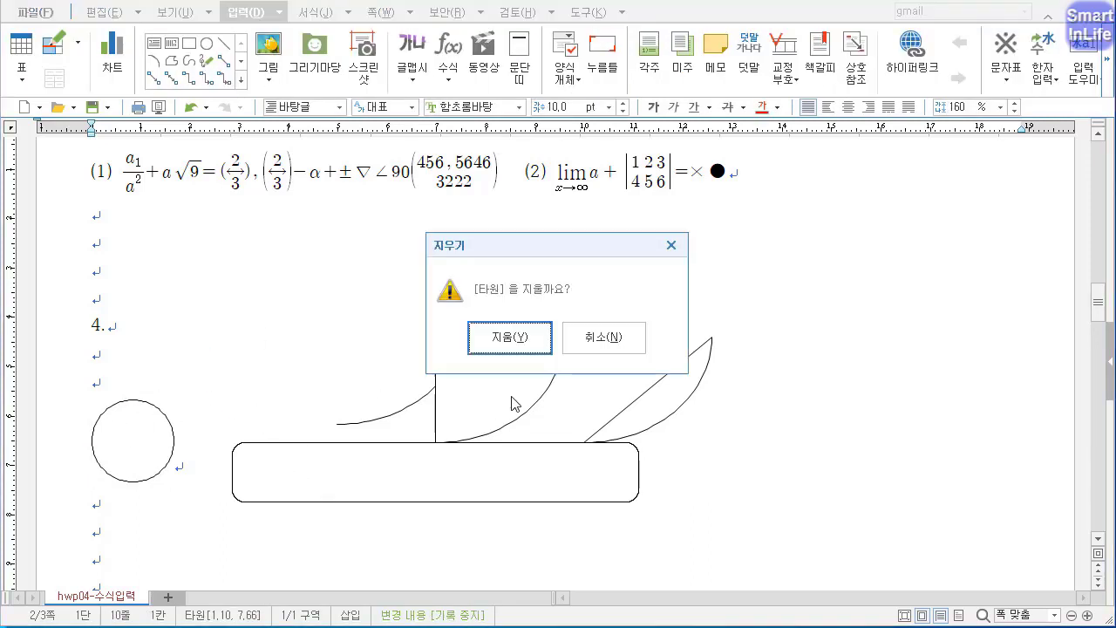
click(522, 339)
Delete the rounded rectangle, the sector, the bow shape and the remaining plain arc.
click(461, 469)
key(Delete)
click(523, 311)
key(Delete)
click(648, 324)
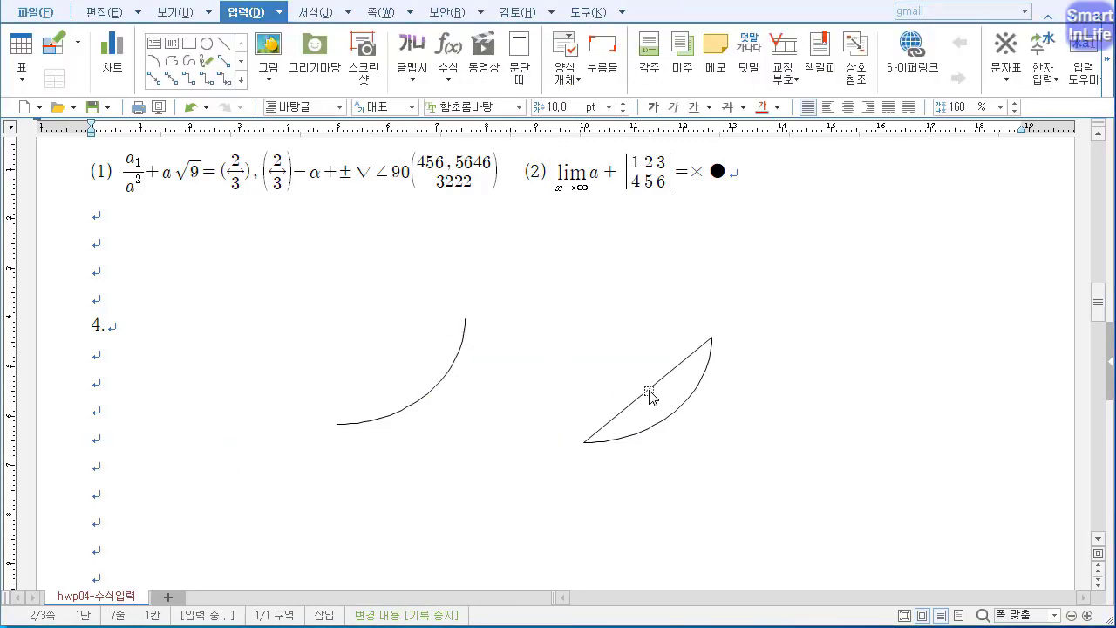
key(Delete)
click(436, 385)
key(Delete)
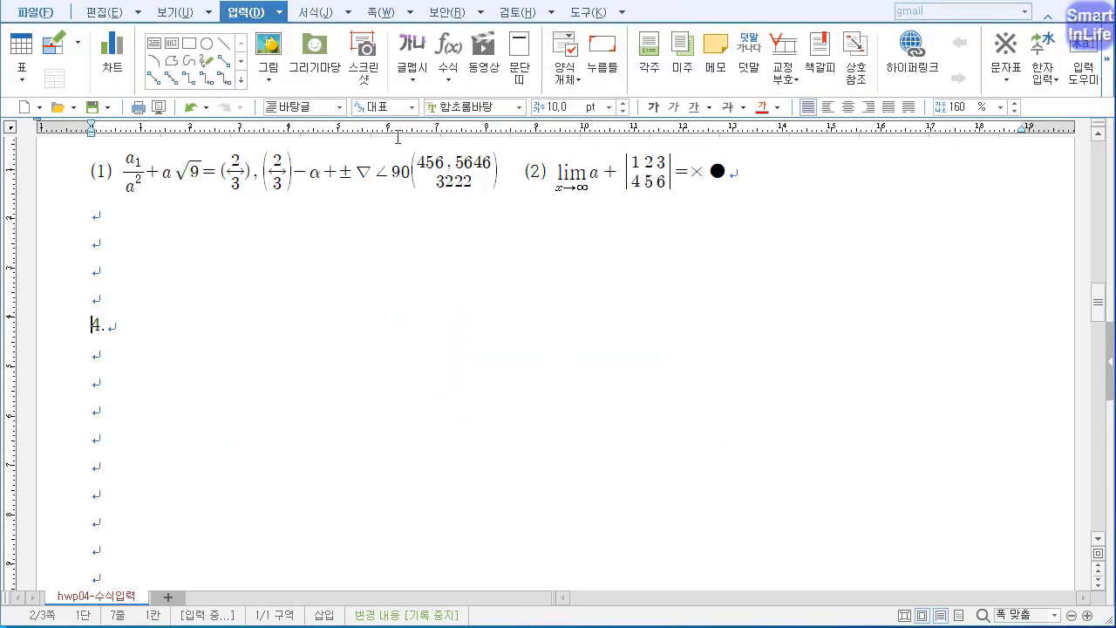
Draw a rectangle about 106 by 12.5 mm beside item 4 and enable text inside it (도형 안에 글자 넣기).
click(189, 43)
mouse_move(200, 332)
mouse_down()
mouse_move(468, 394)
mouse_move(726, 394)
mouse_up()
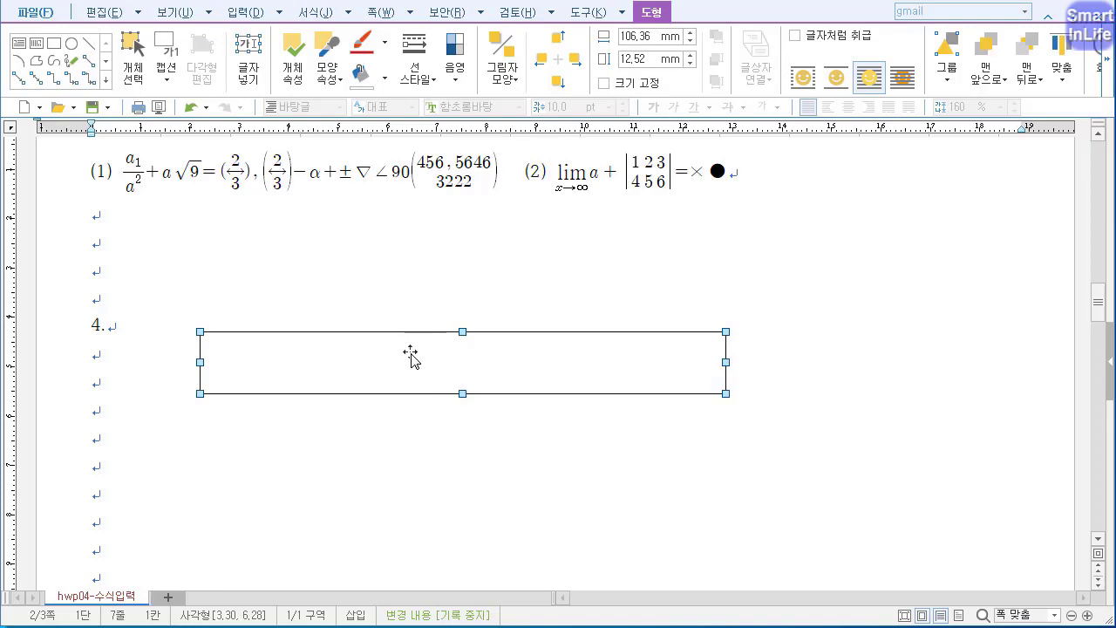
right_click(319, 334)
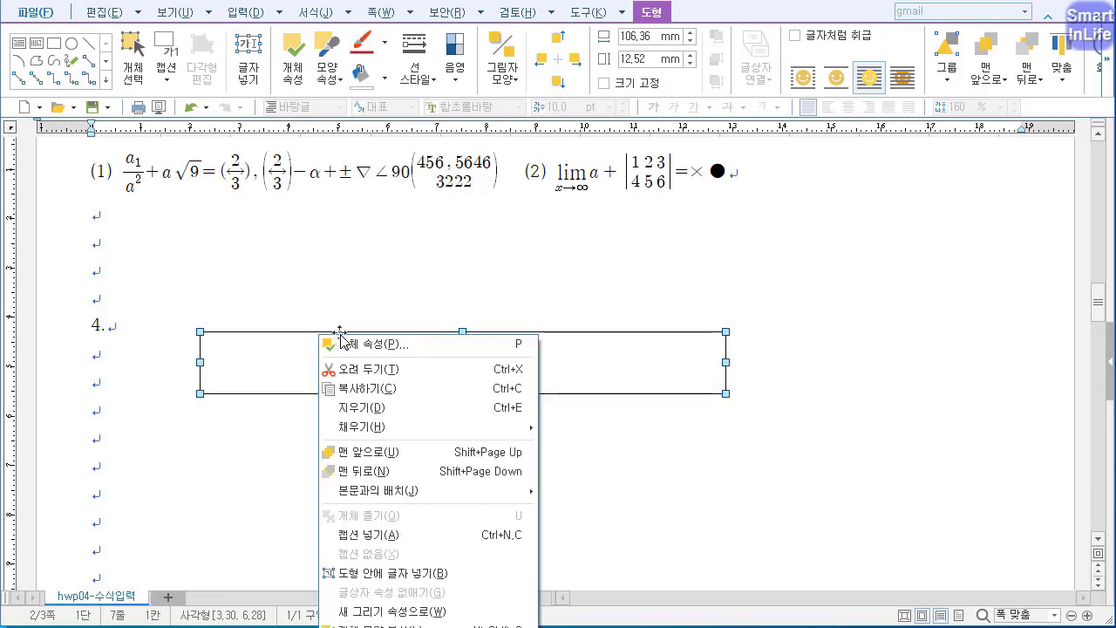
click(394, 574)
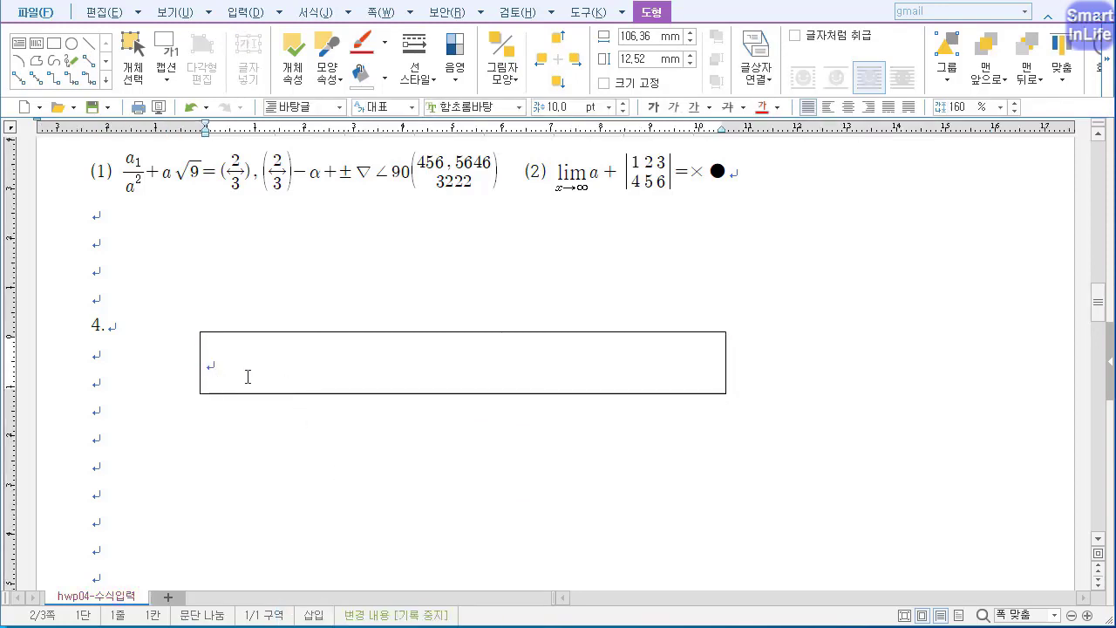
Enter the text 아래한글 inside the rectangle.
text(dnd)
key(BackSpace)
key(BackSpace)
key(BackSpace)
text(ㅇ아래한글 )
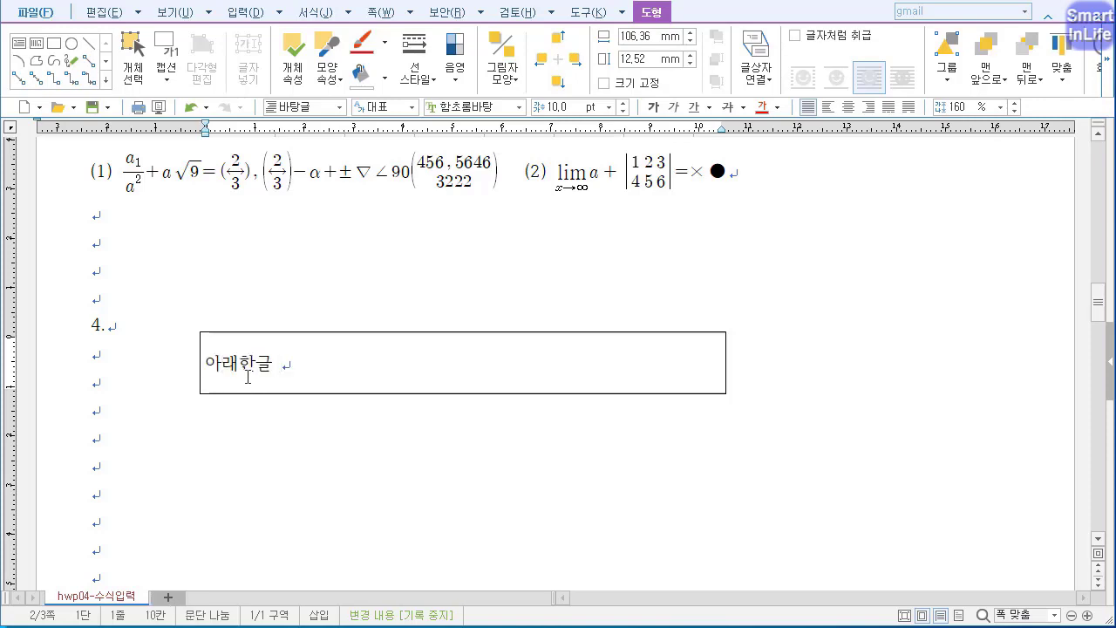
Complete the rectangle's text as 아래한글 도형 입력방법 and set its font size to 20 pt.
text(도형)
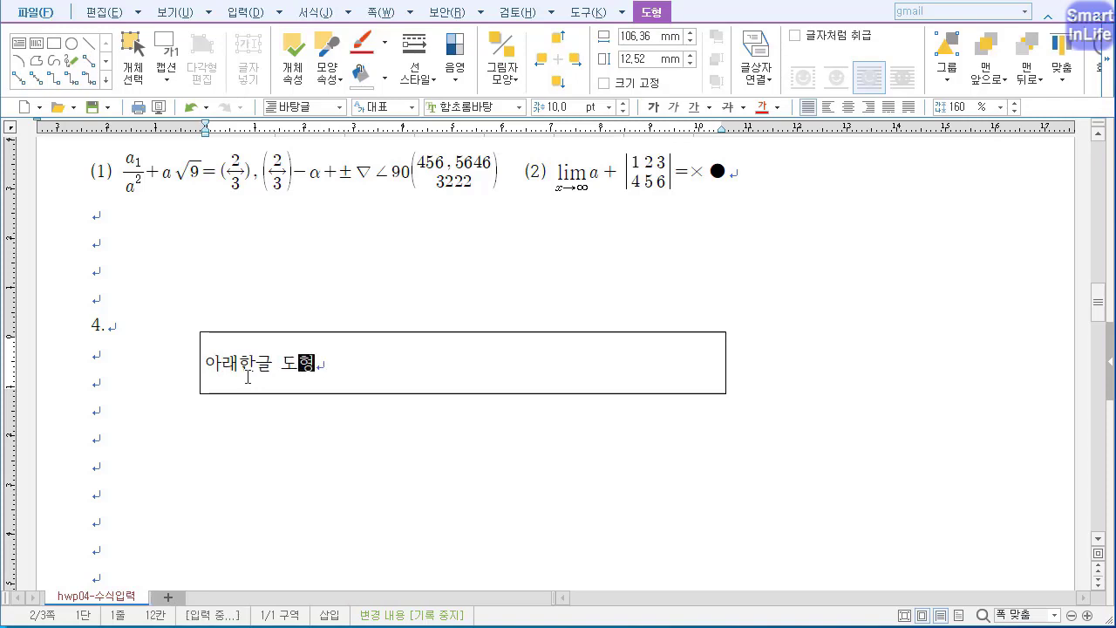
text( 입력방법)
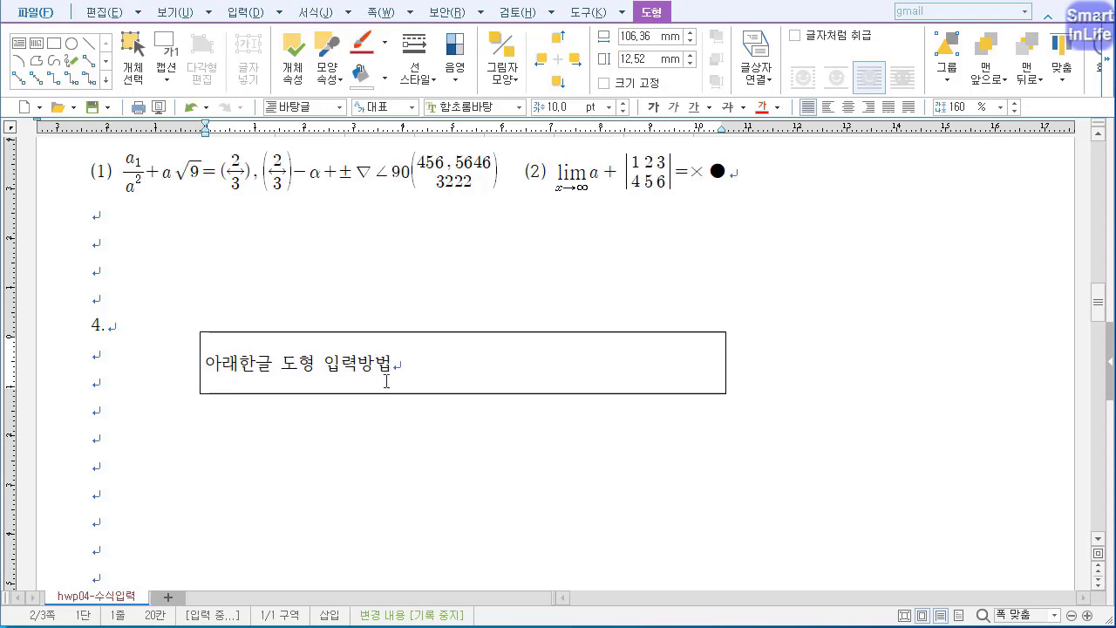
drag(410, 365, 204, 365)
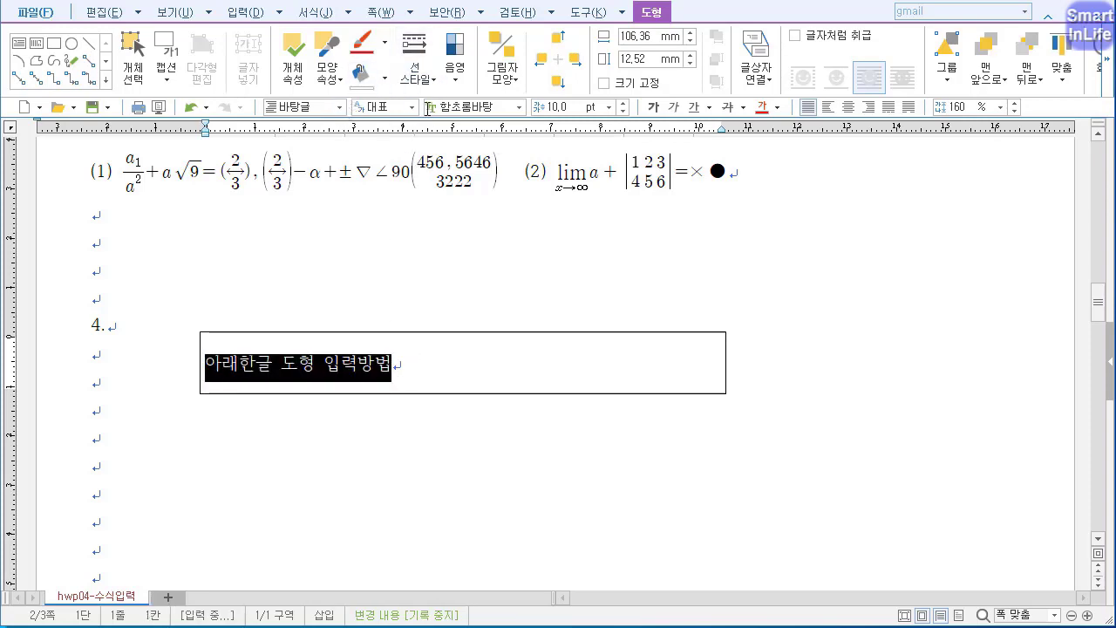
click(571, 113)
text(20)
key(Return)
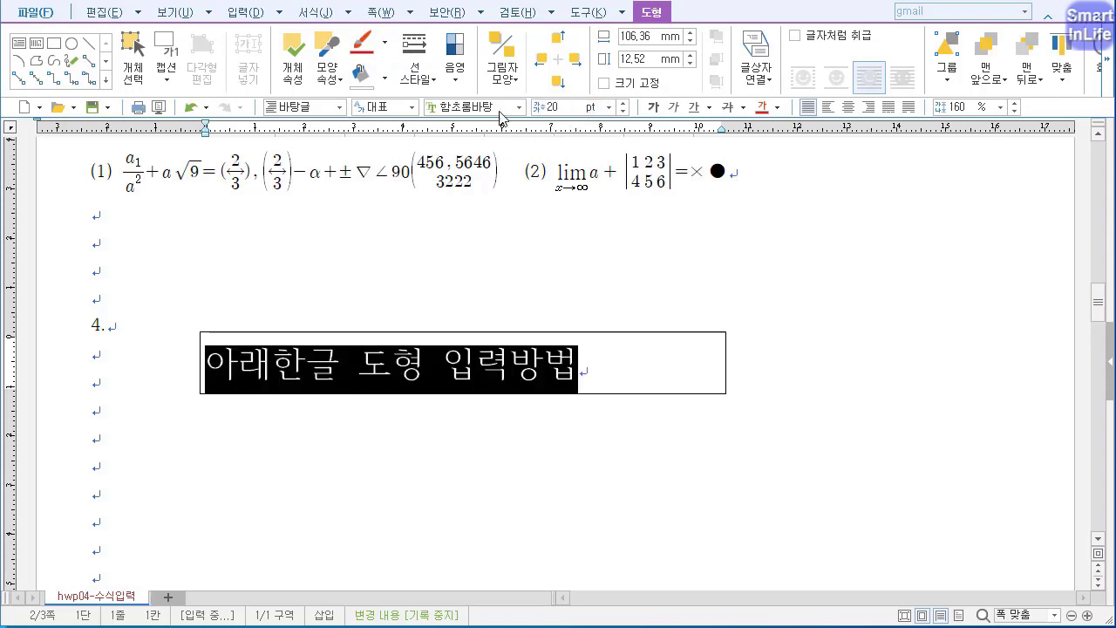
Change the font of the rectangle's text to 굴림 and centre the text horizontally.
click(520, 106)
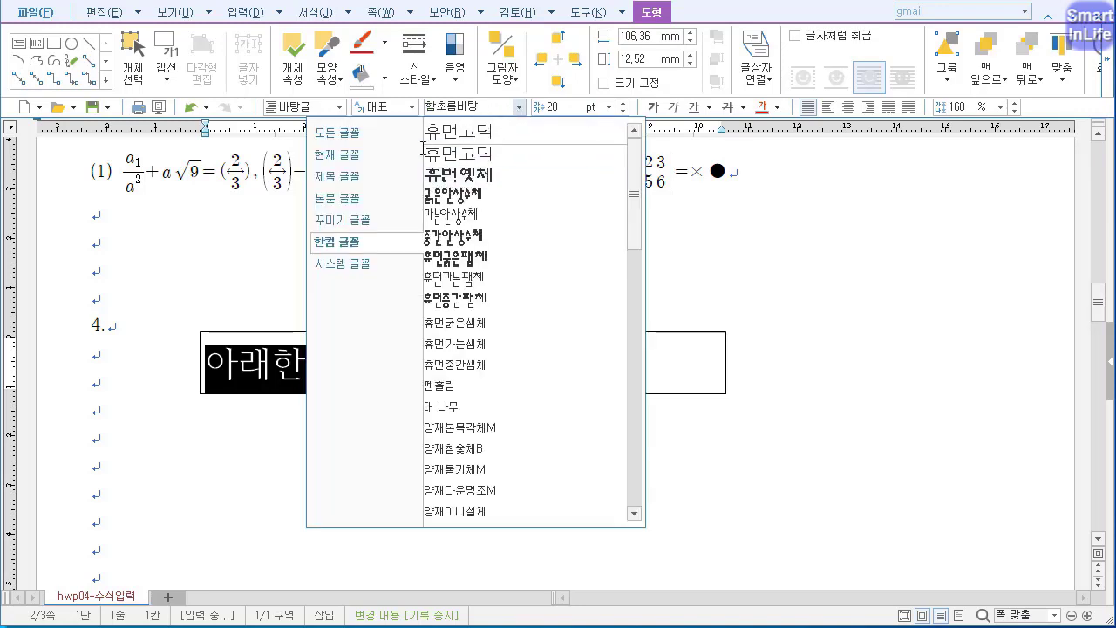
click(349, 134)
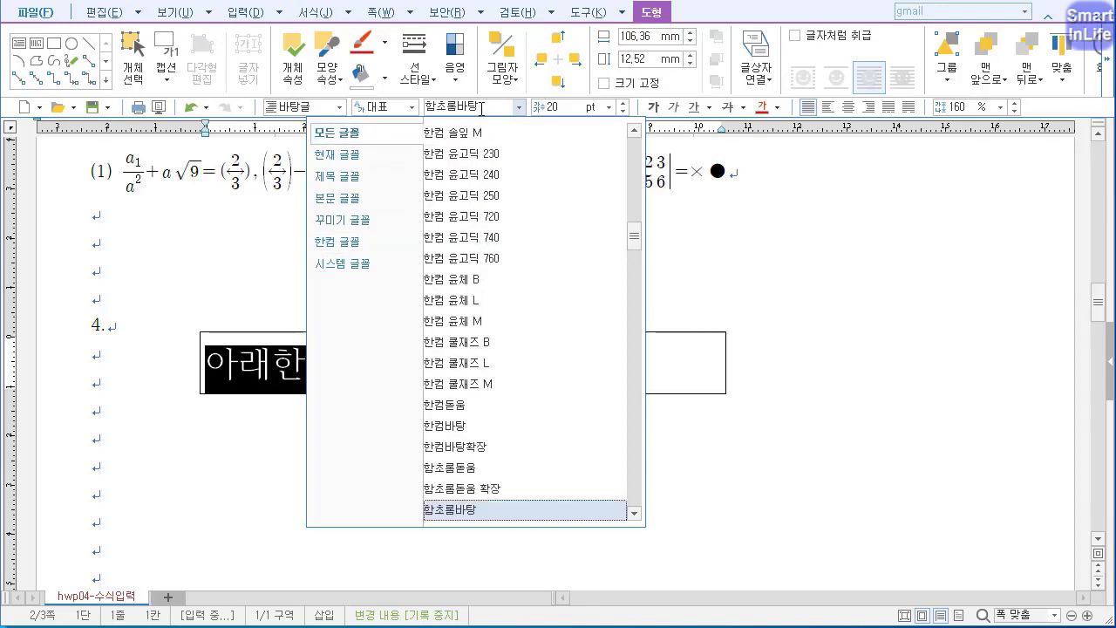
click(482, 106)
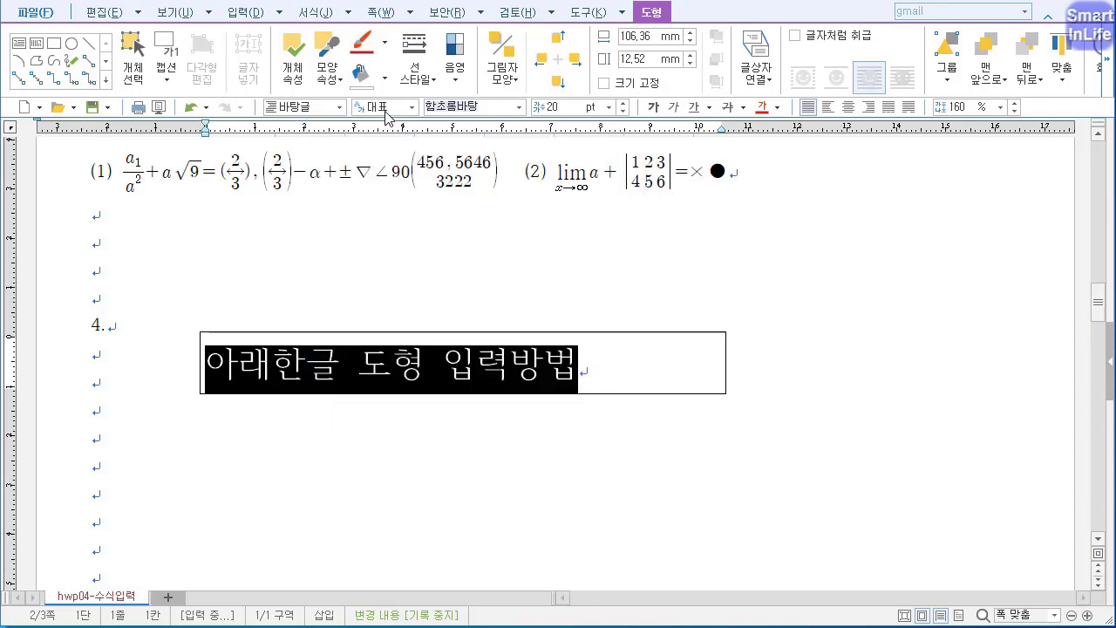
text(굴림)
key(Return)
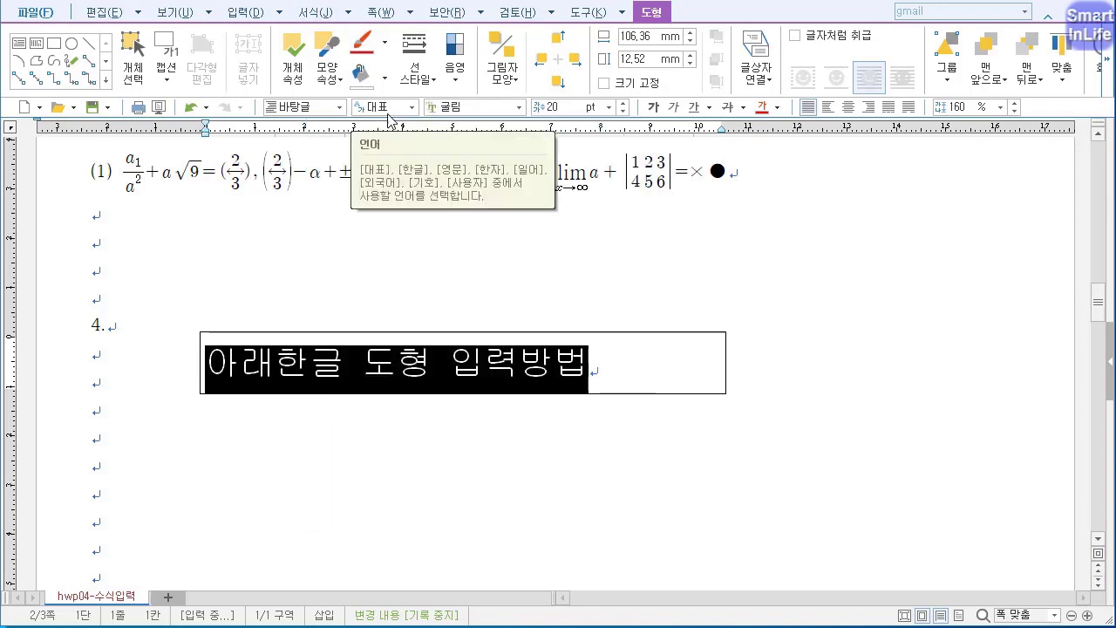
click(848, 107)
click(671, 370)
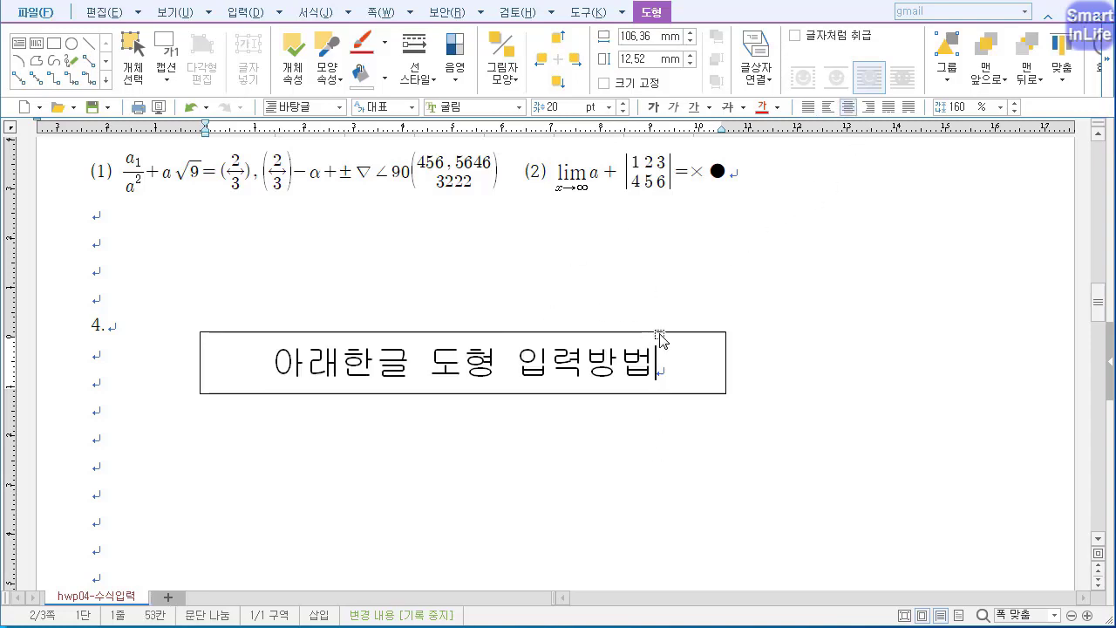
Open the rectangle's object properties and examine its text box margins (글상자 여백).
click(532, 332)
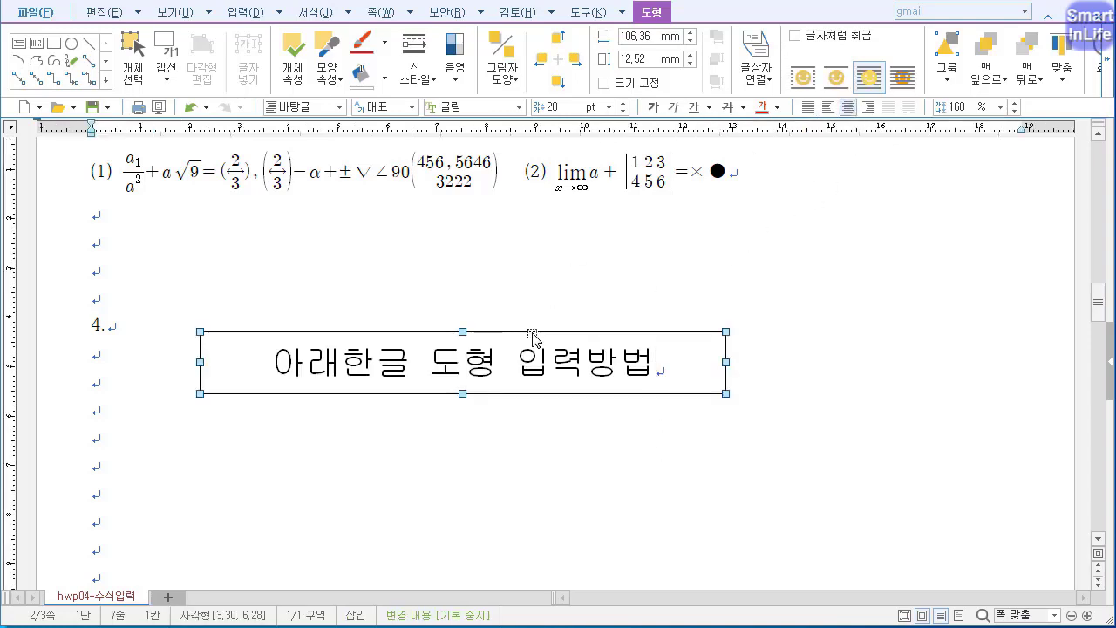
click(295, 75)
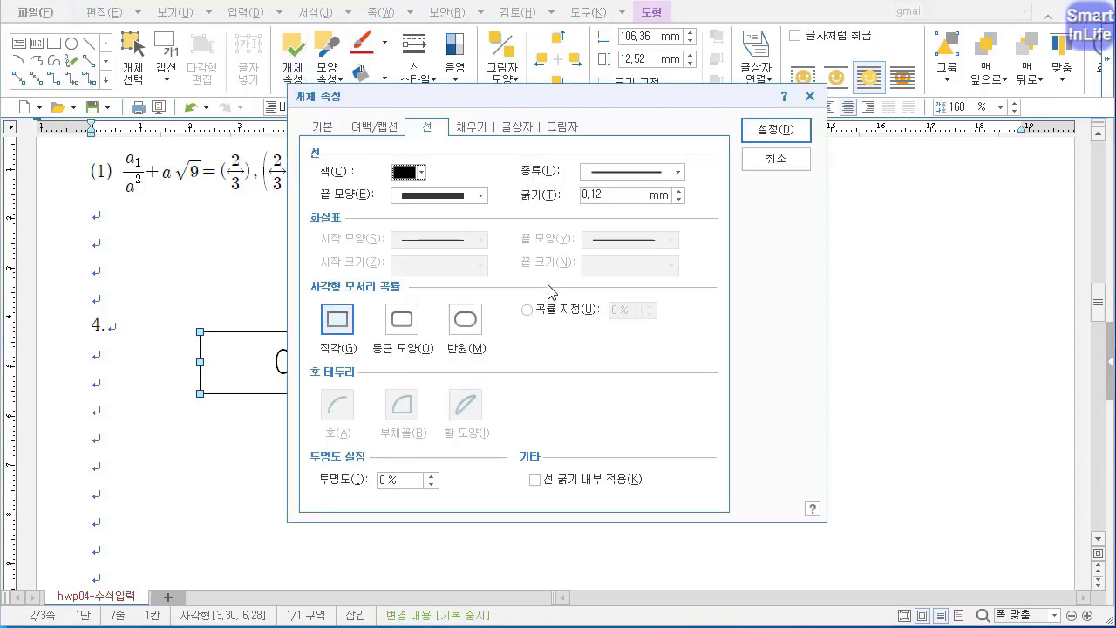
click(518, 128)
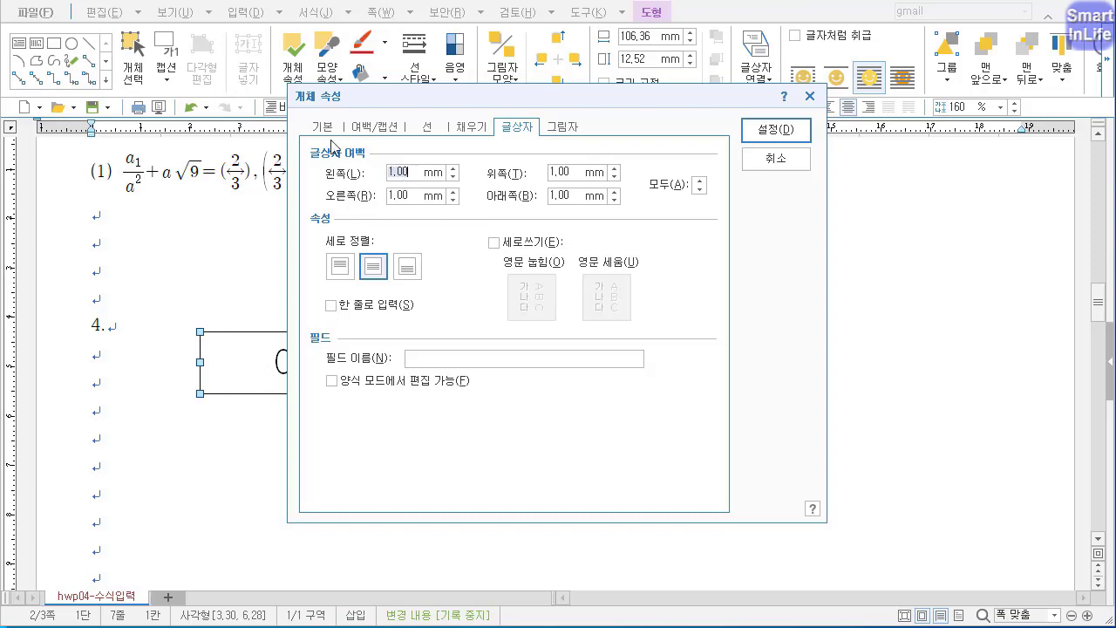
key(ctrl+2)
mouse_move(394, 237)
mouse_down()
mouse_move(335, 149)
mouse_move(403, 187)
mouse_up()
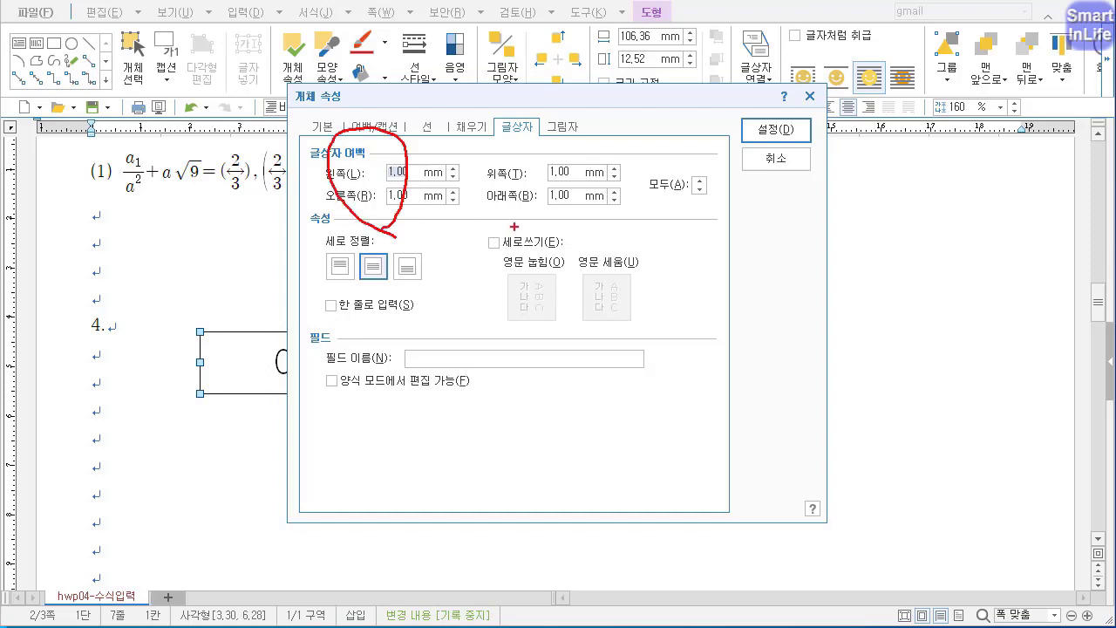
drag(511, 185, 553, 181)
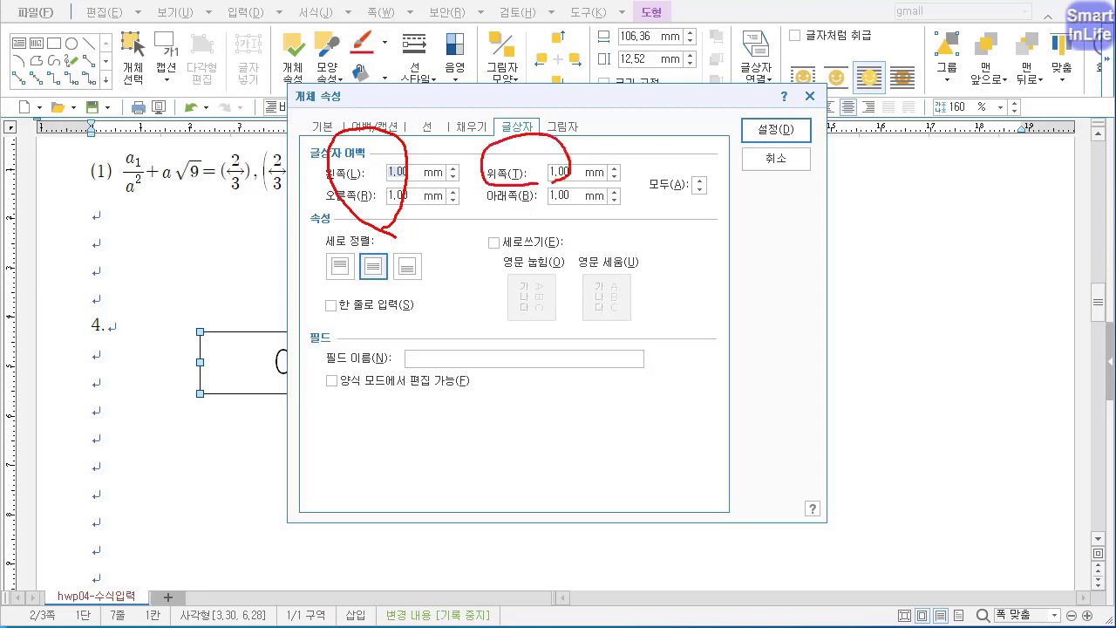
key(Escape)
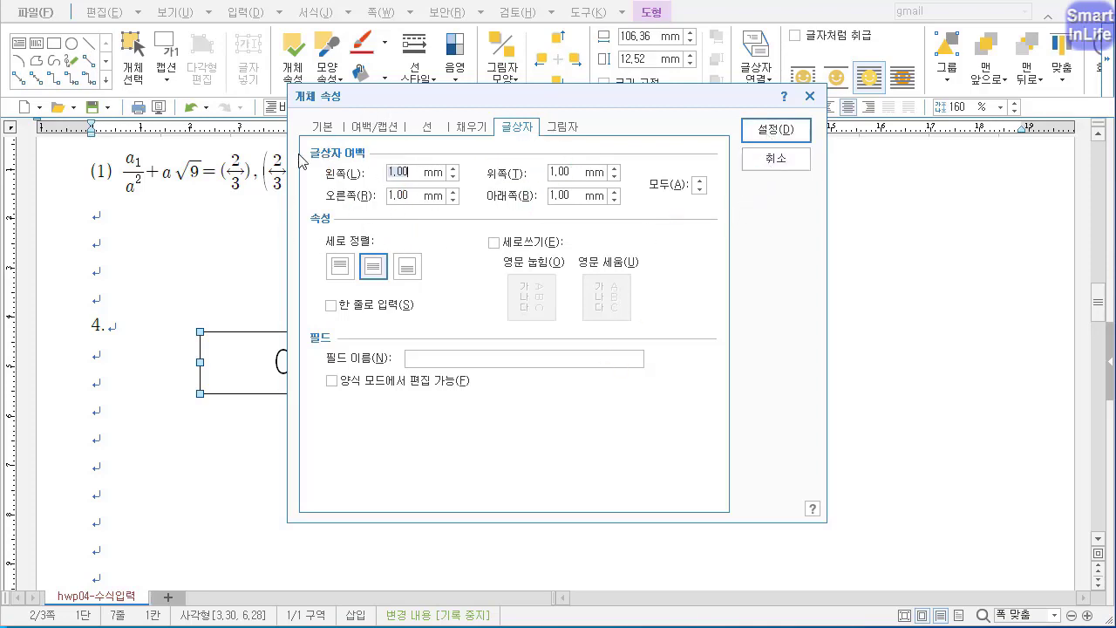
Set the rectangle to 120 mm wide and 15 mm high, and shorten it freehand at its lower edge to about 14.6 mm.
click(334, 128)
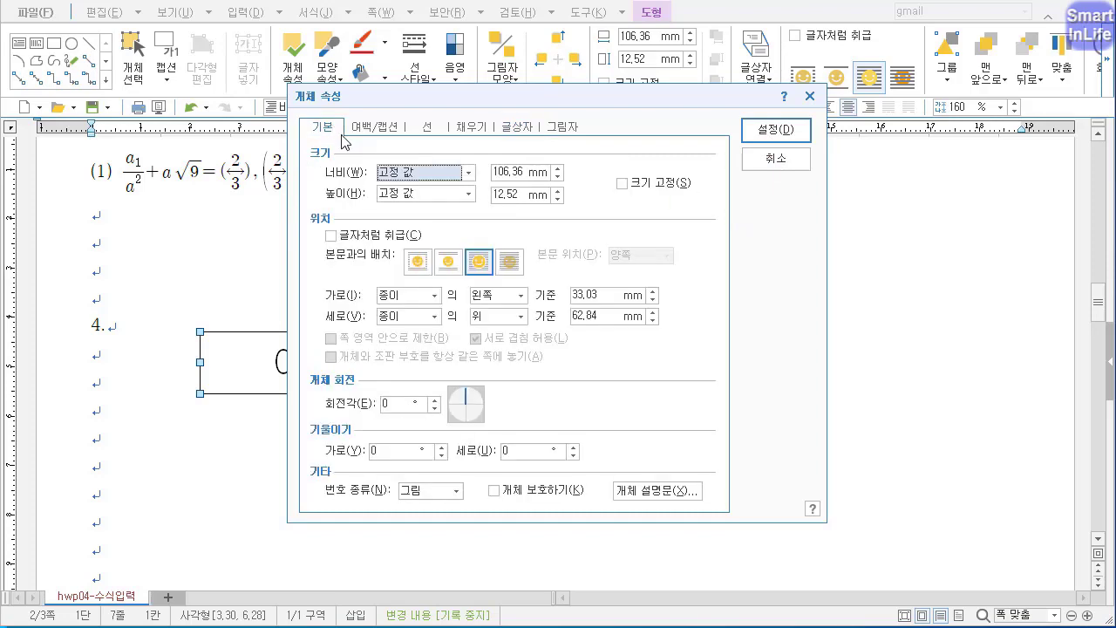
click(526, 172)
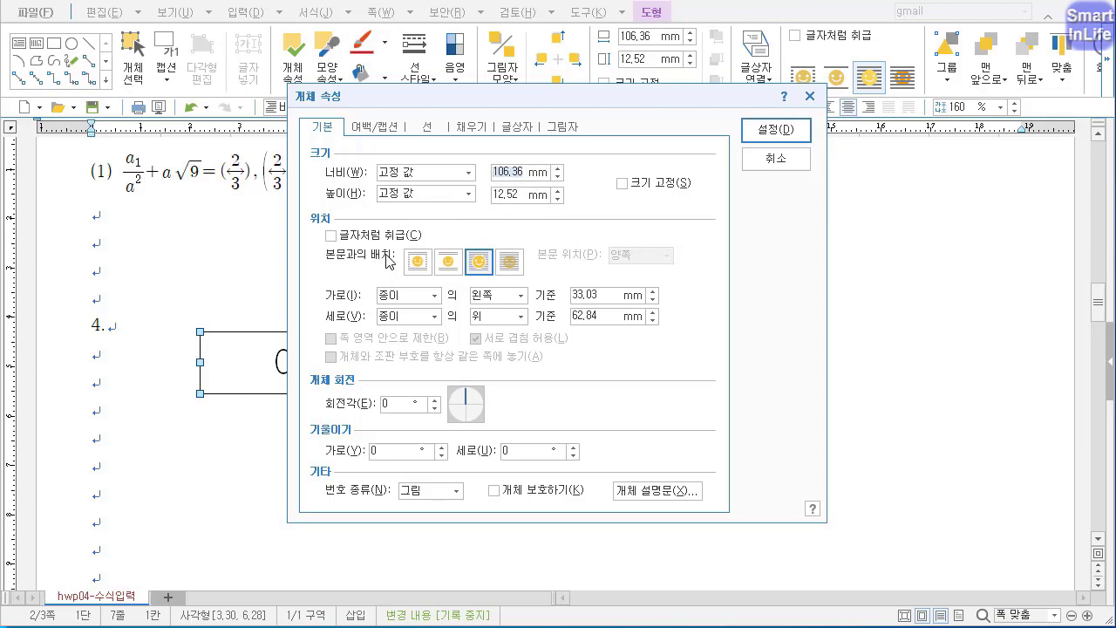
text(120)
click(493, 195)
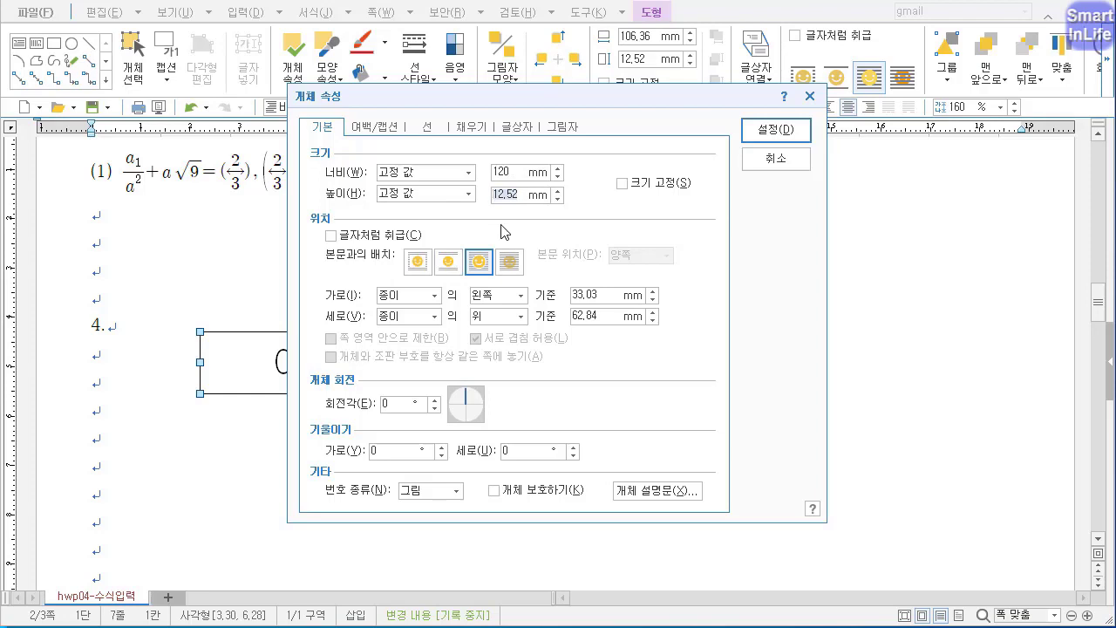
text(15)
click(776, 130)
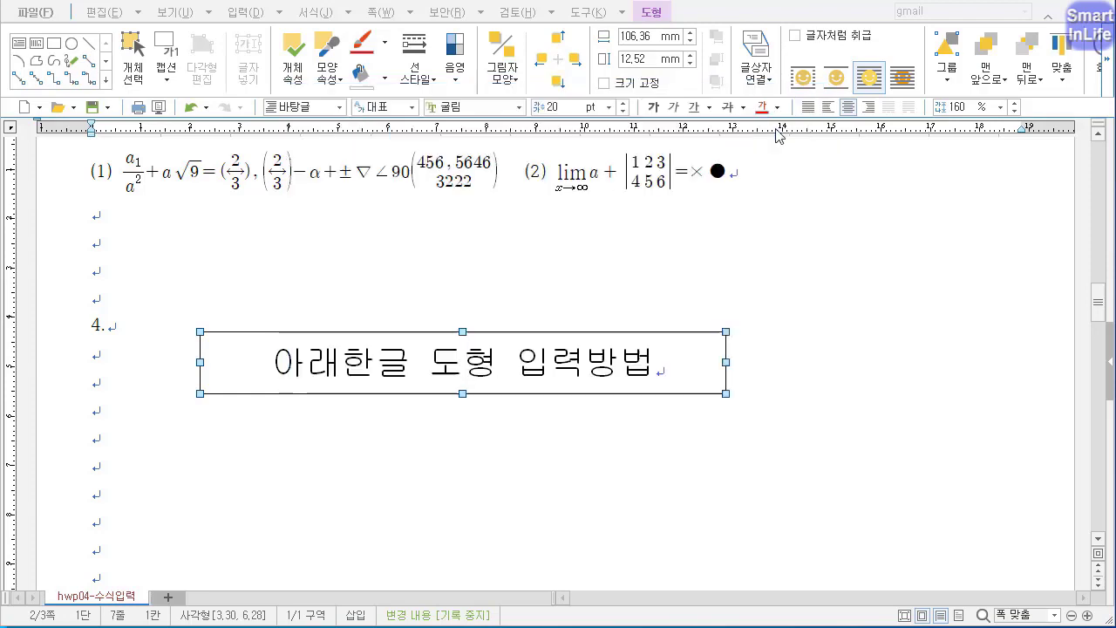
mouse_move(497, 406)
mouse_down()
mouse_move(506, 417)
mouse_move(502, 404)
mouse_up()
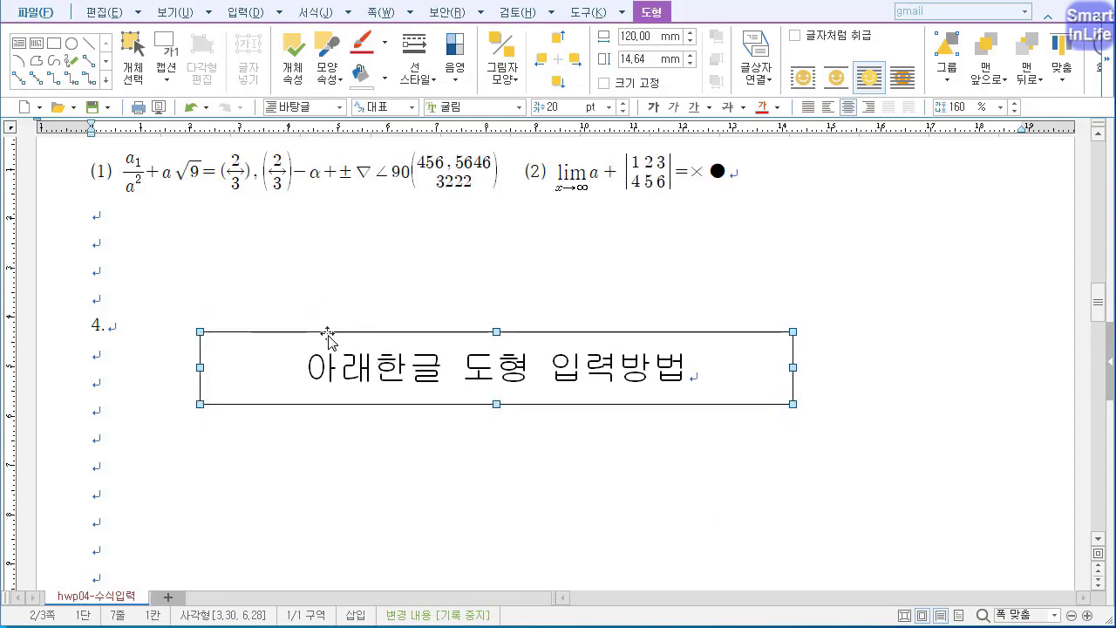
Set the rectangle's height to 15 mm and lock its size (크기 고정).
click(302, 85)
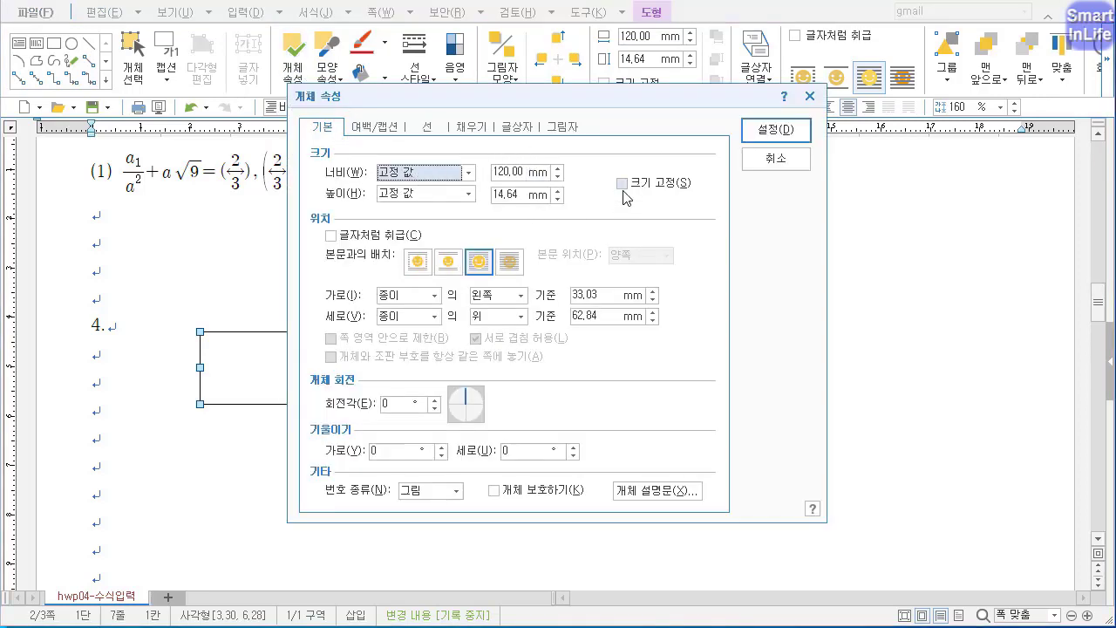
click(523, 194)
text(15)
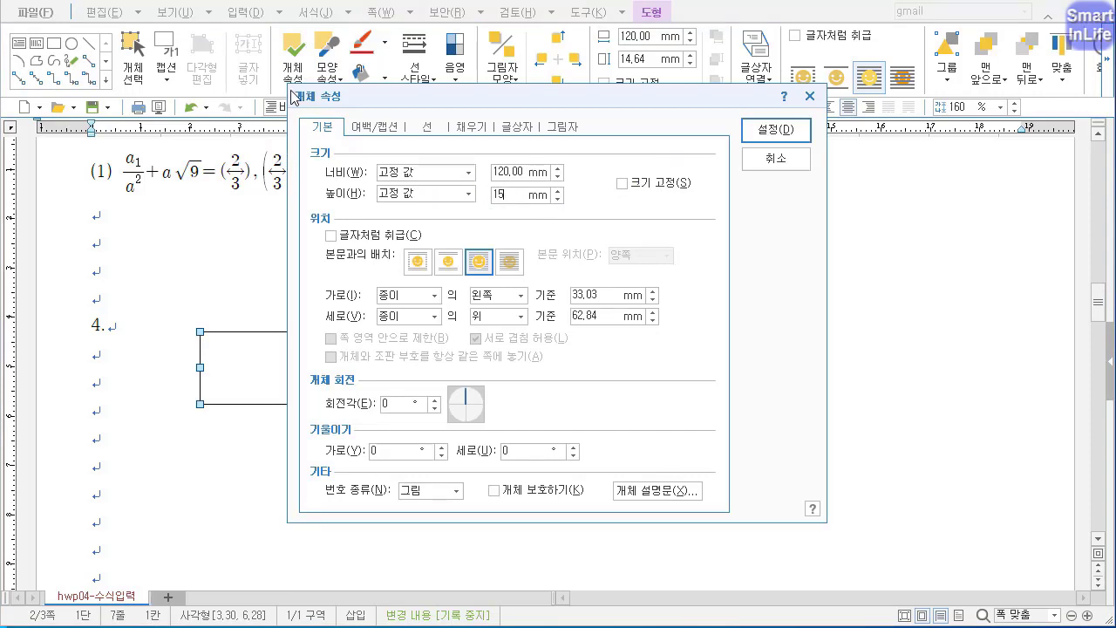
click(628, 187)
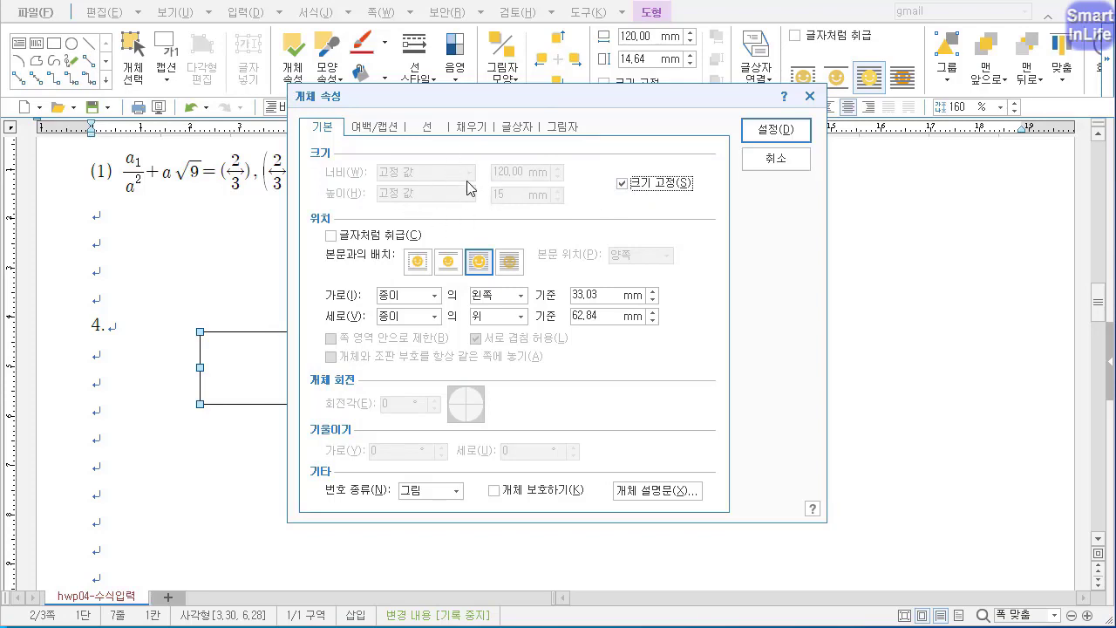
click(817, 135)
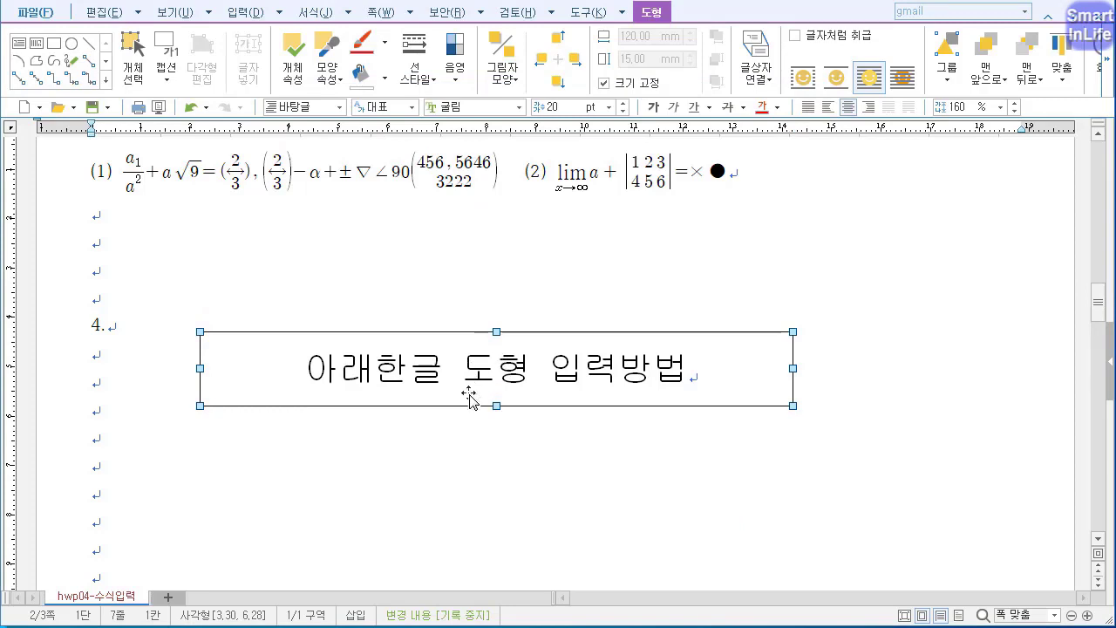
Move the rectangle closer to item 4 and place a copy of it directly below.
drag(418, 408, 428, 416)
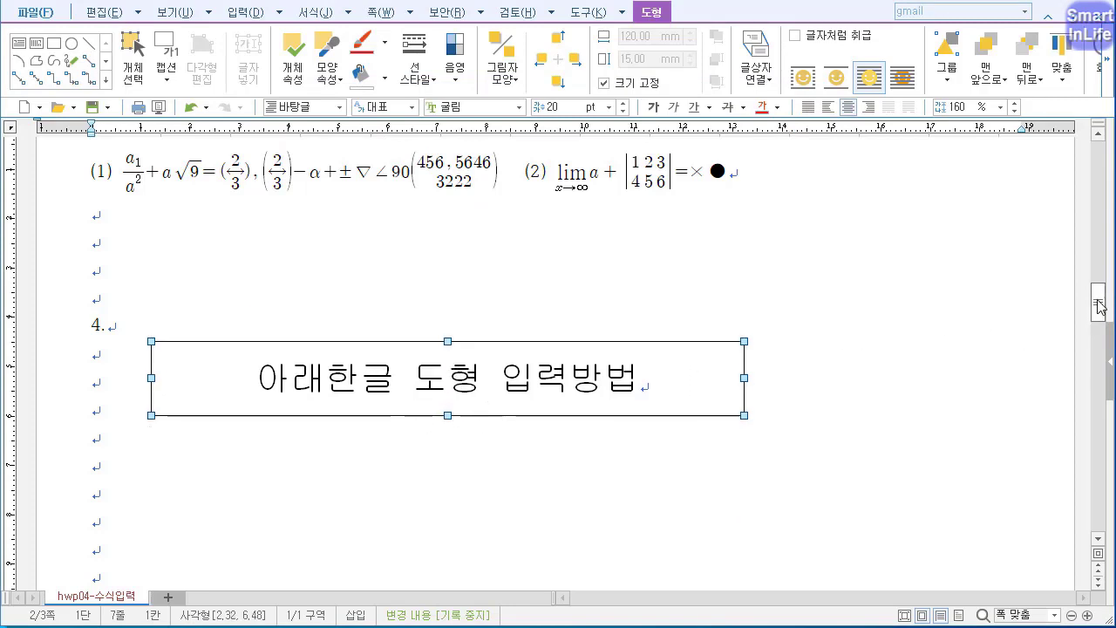
scroll(1101, 305, down, 3)
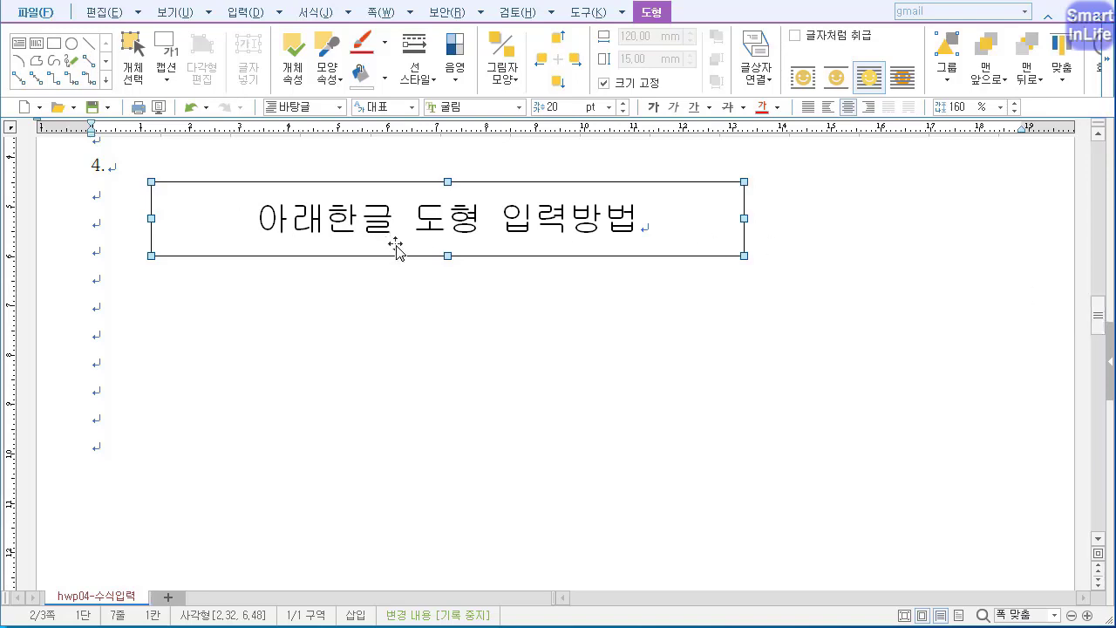
drag(411, 244, 415, 347)
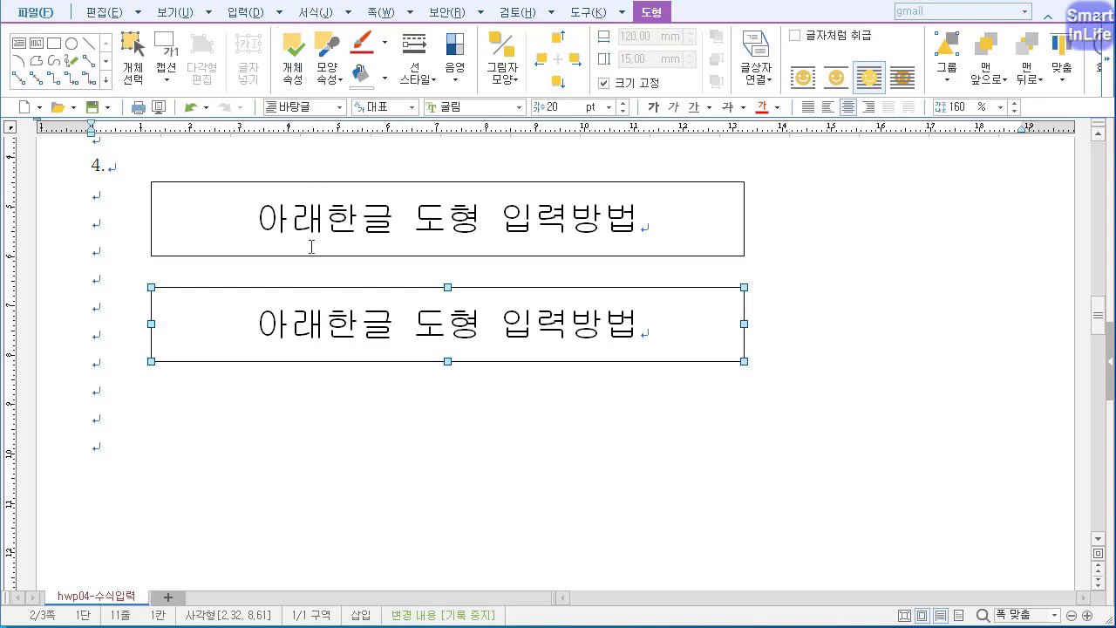
Unlock the size of the lower rectangle (크기 고정) and set its height to 50 mm.
key(p)
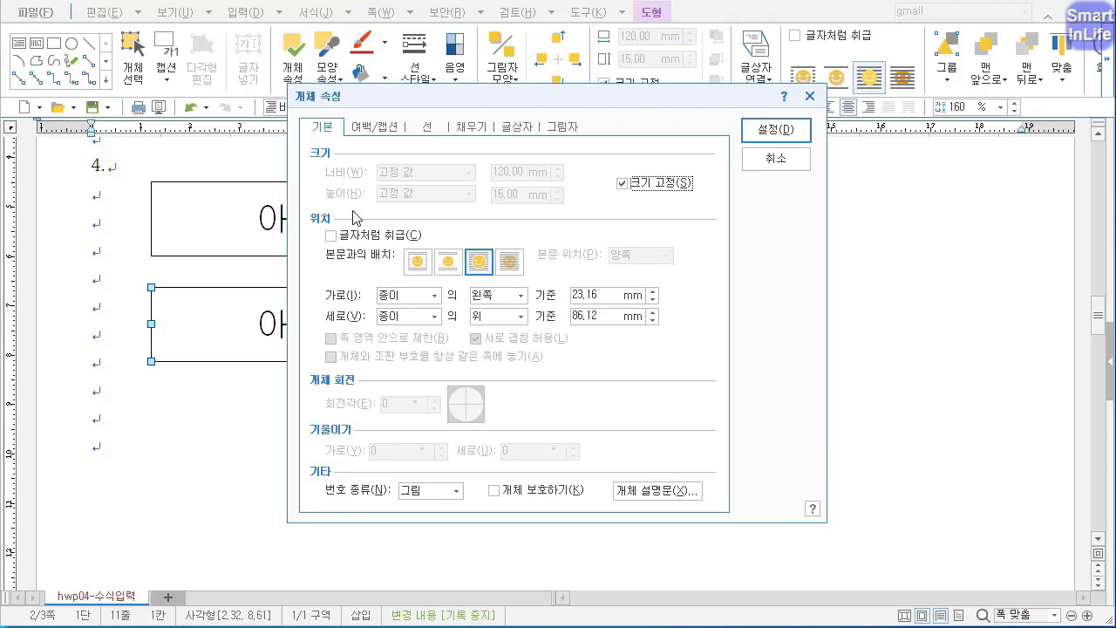
click(654, 185)
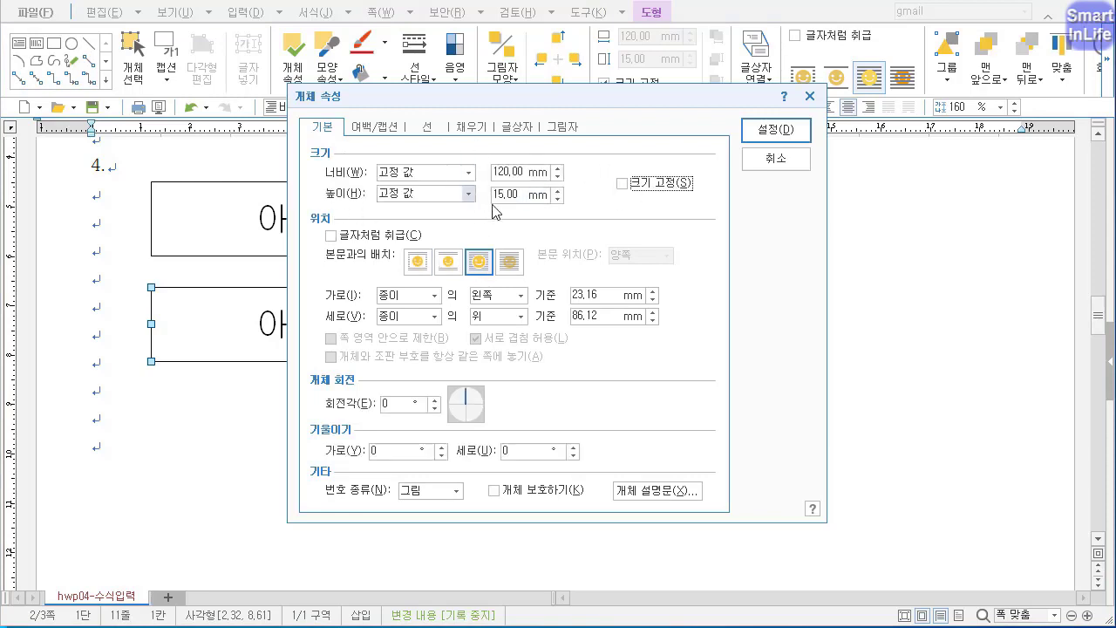
click(520, 198)
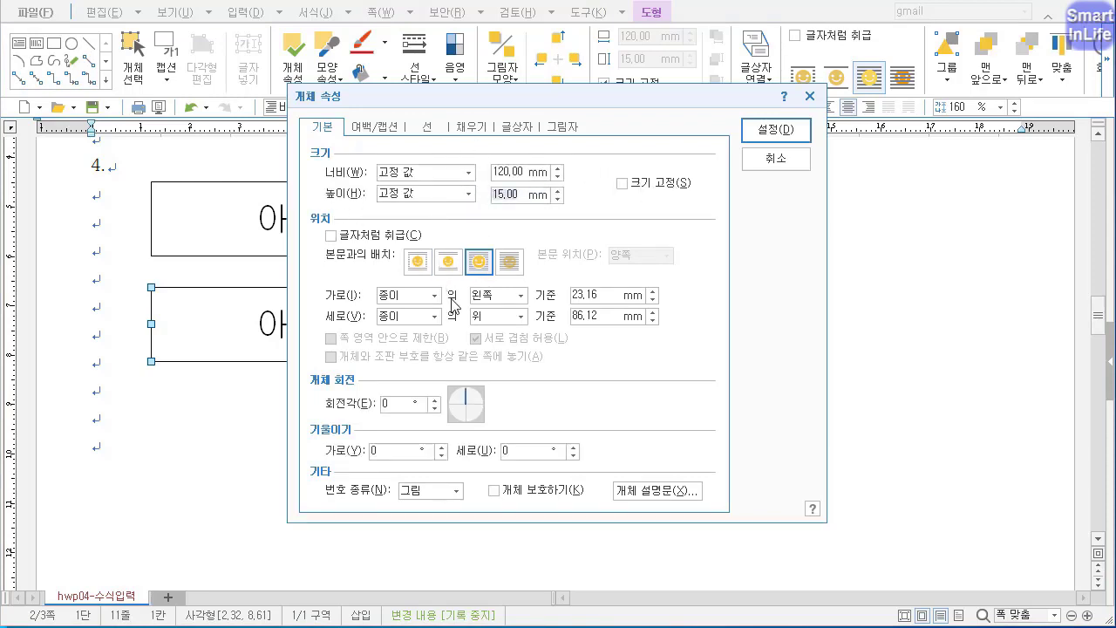
text(50)
key(Return)
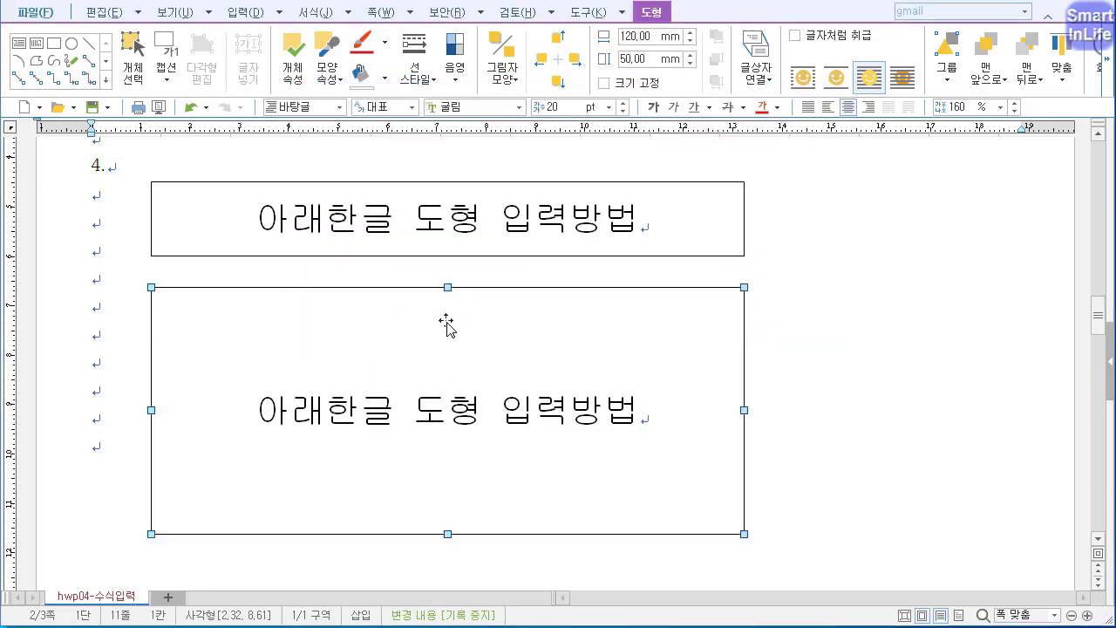
Give the lower rectangle rounded corners (둥근 모양).
right_click(446, 321)
key(Escape)
double_click(434, 314)
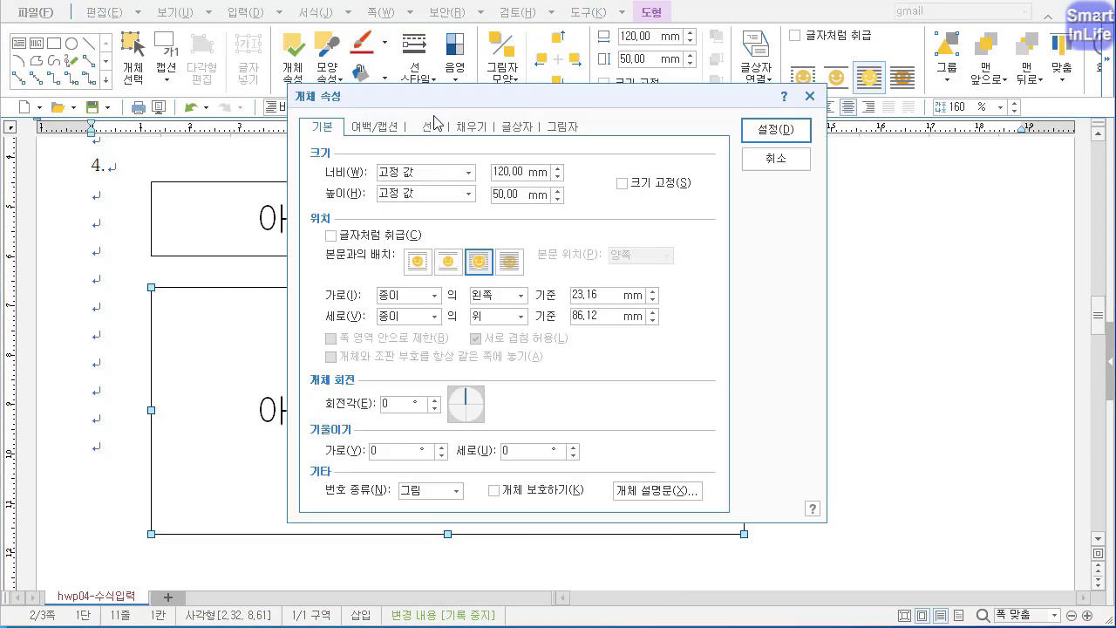
click(434, 131)
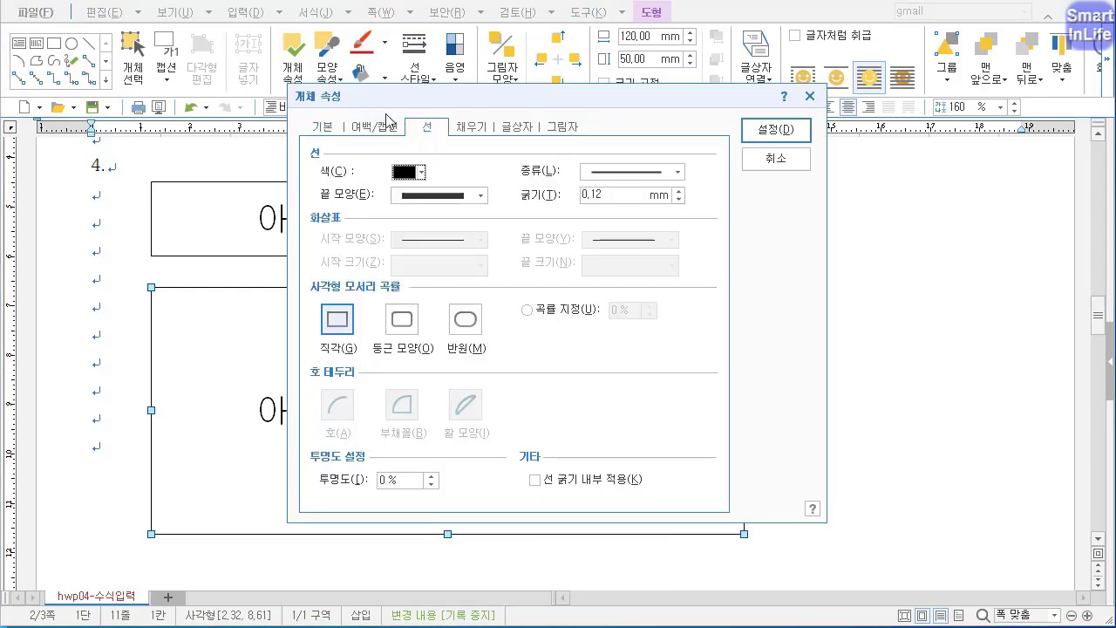
click(401, 321)
click(756, 135)
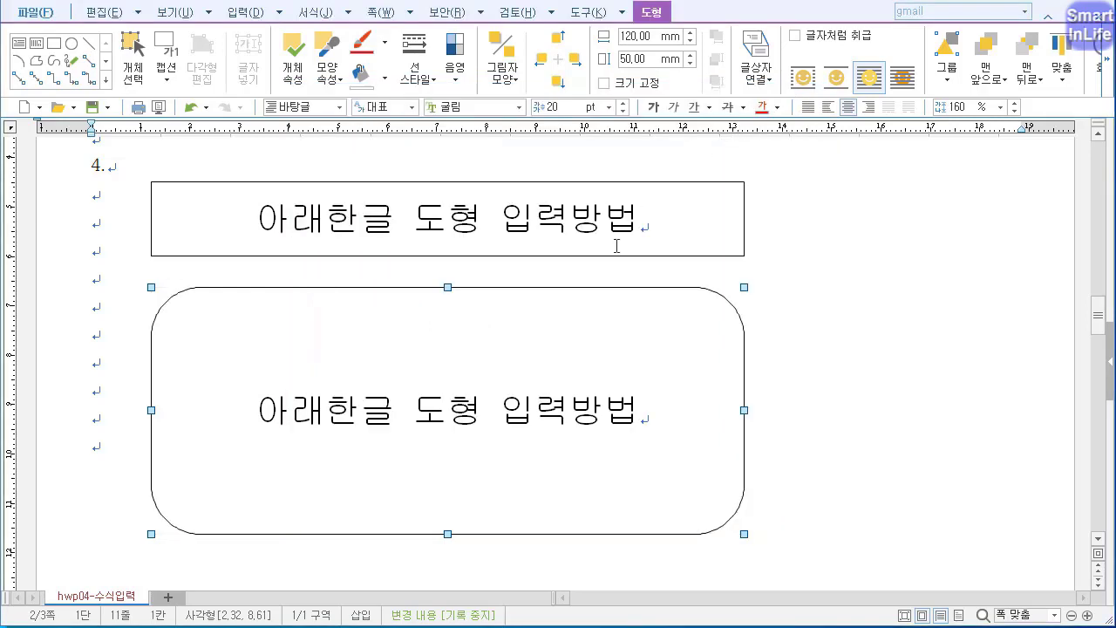
Give the upper rectangle semicircular ends (반원) and an orange fill colour.
right_click(554, 190)
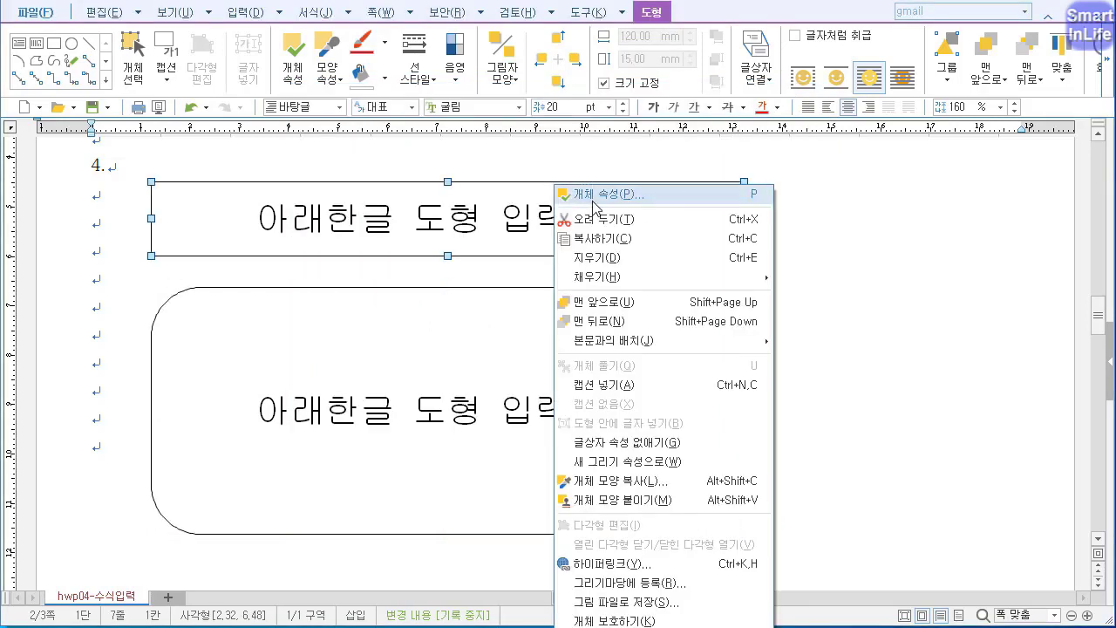
click(595, 197)
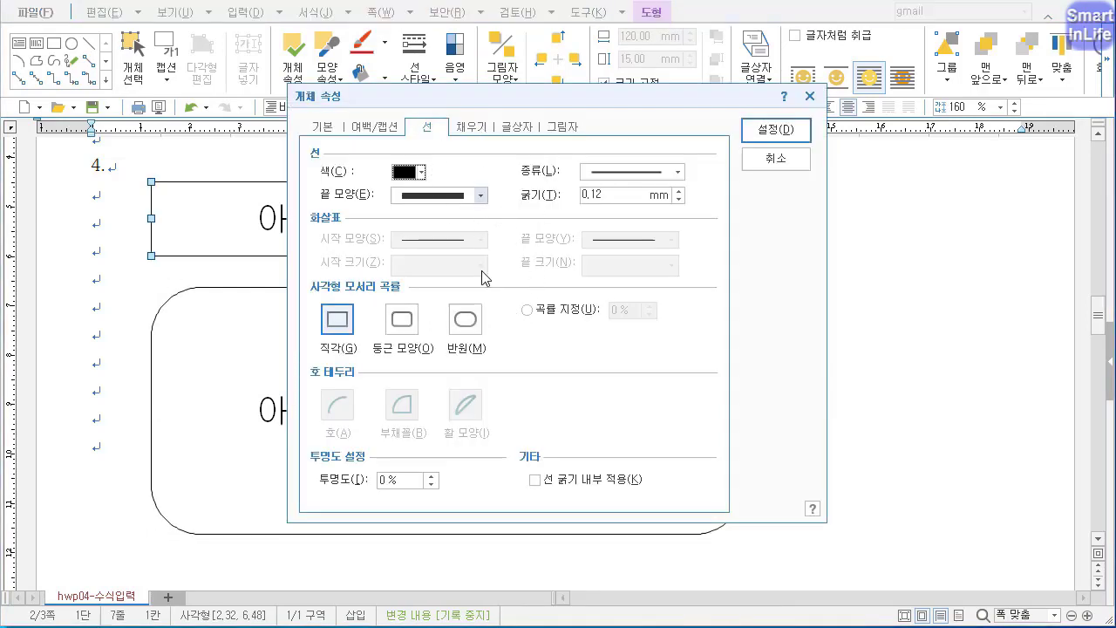
click(406, 330)
click(471, 325)
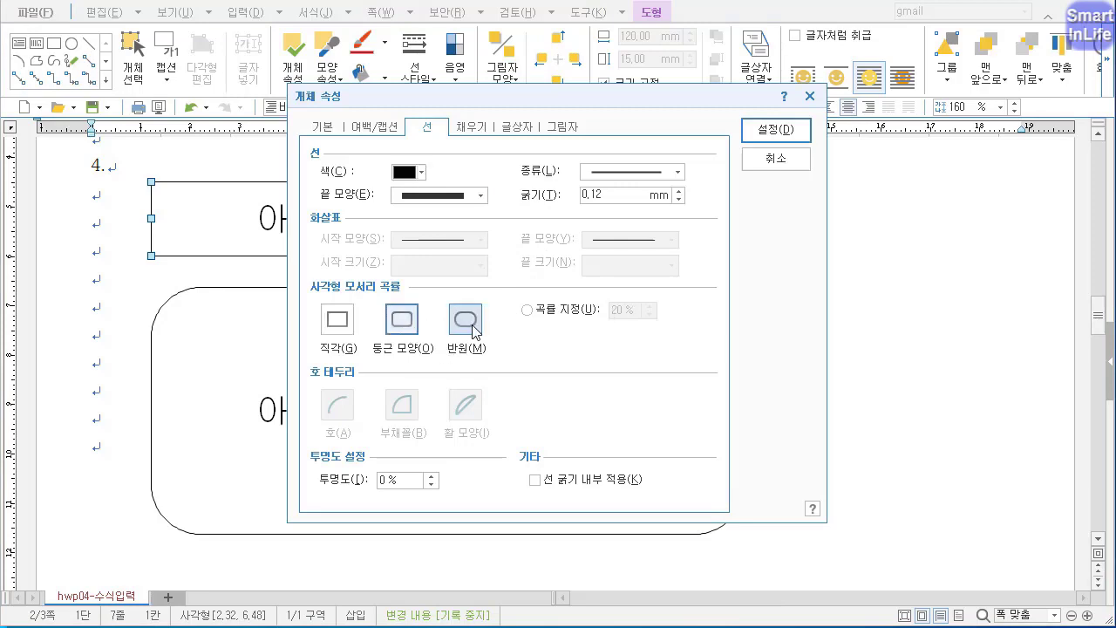
click(476, 128)
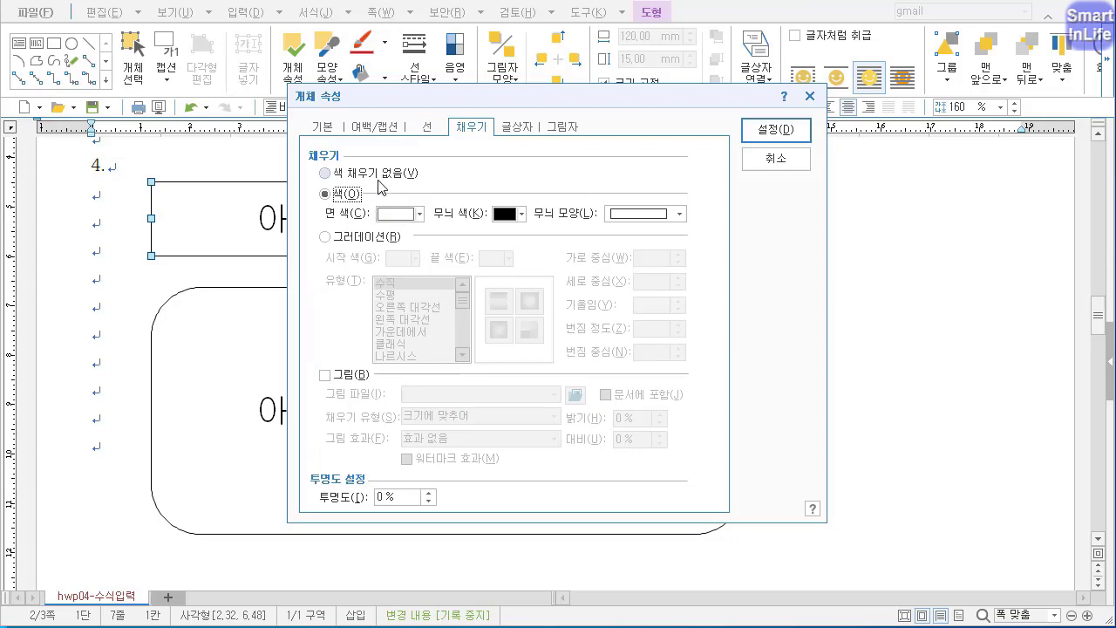
click(413, 215)
click(461, 310)
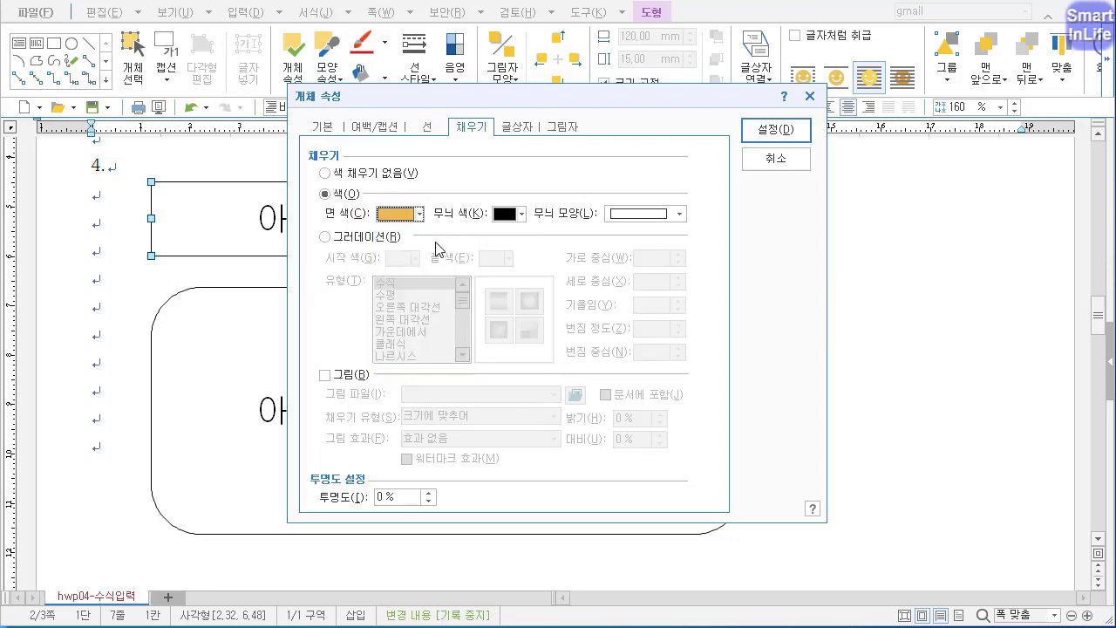
Set all text box margins of the upper shape to 0 mm and apply the properties.
click(516, 128)
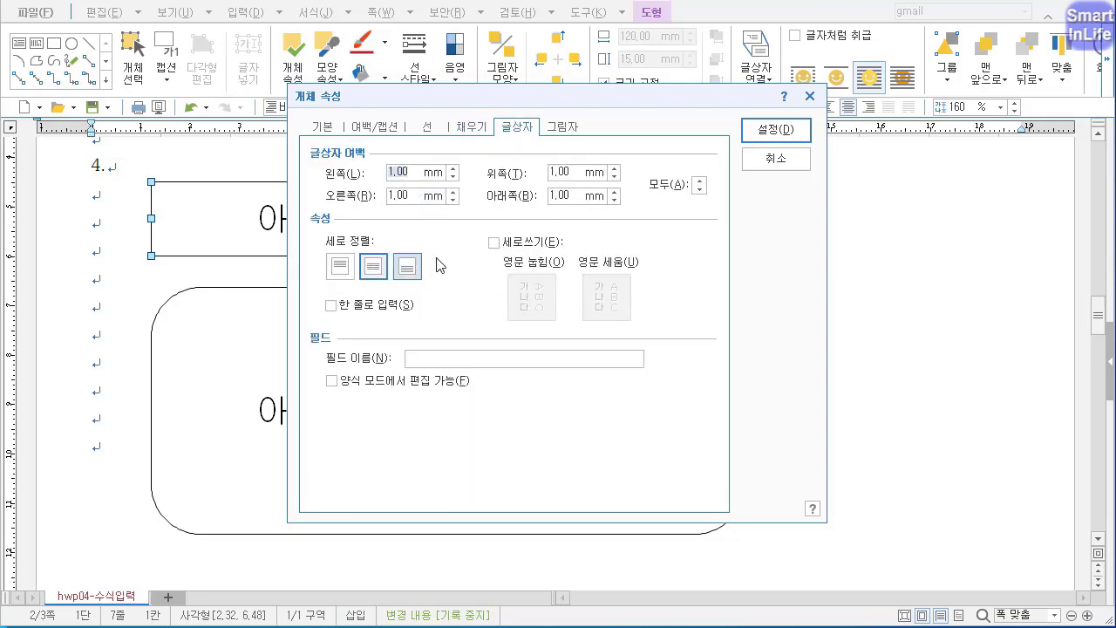
click(701, 190)
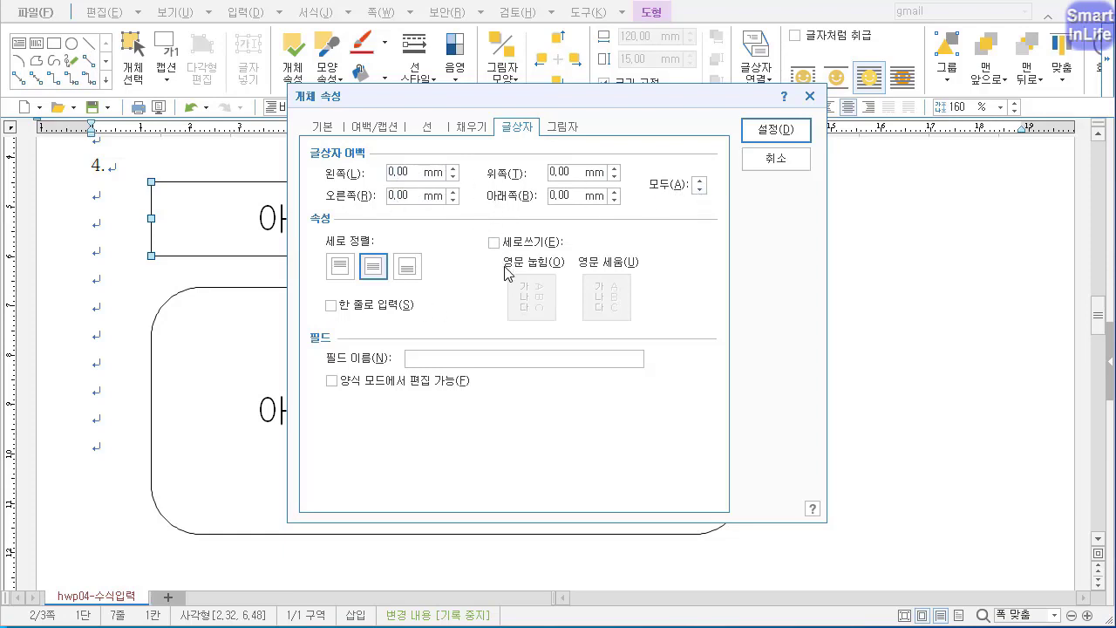
click(775, 129)
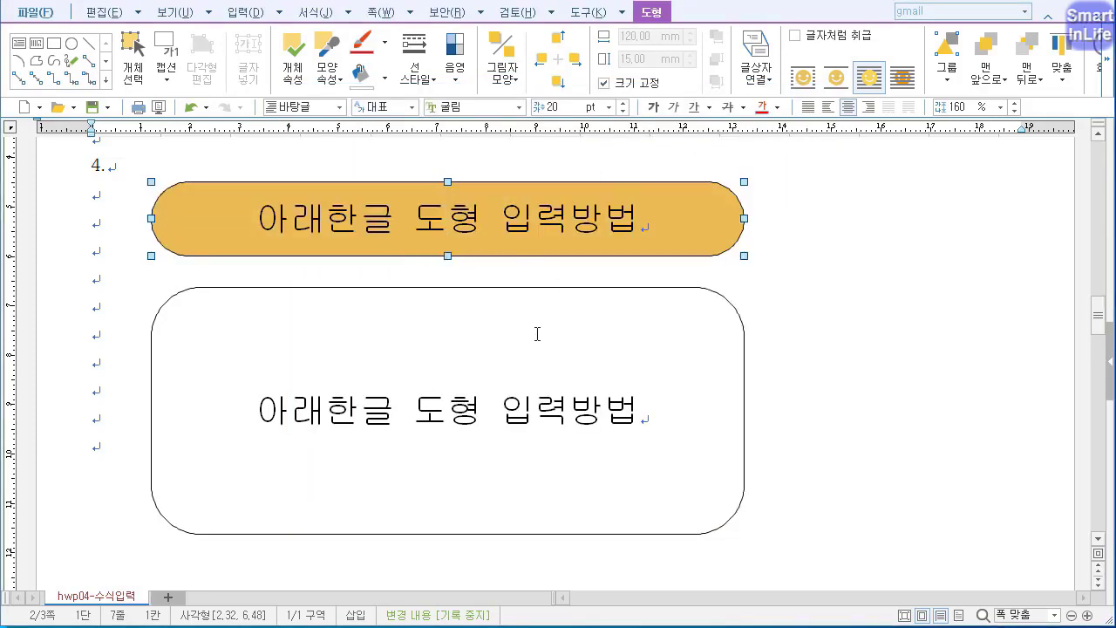
Copy the lower rounded rectangle slightly upward so that it overlaps the orange shape.
click(487, 295)
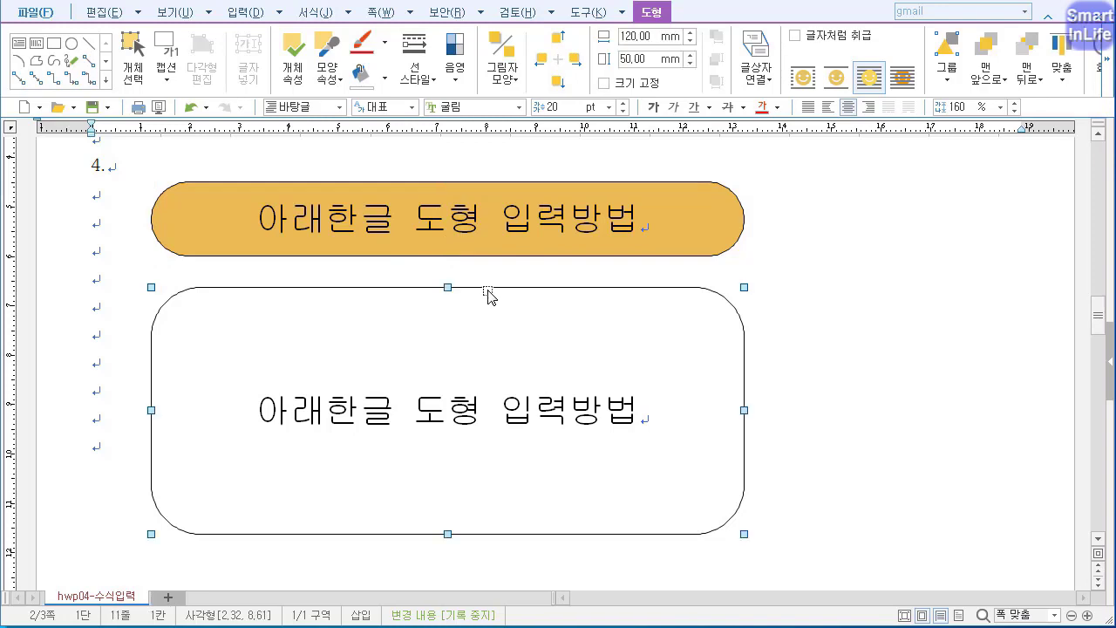
drag(488, 294, 500, 232)
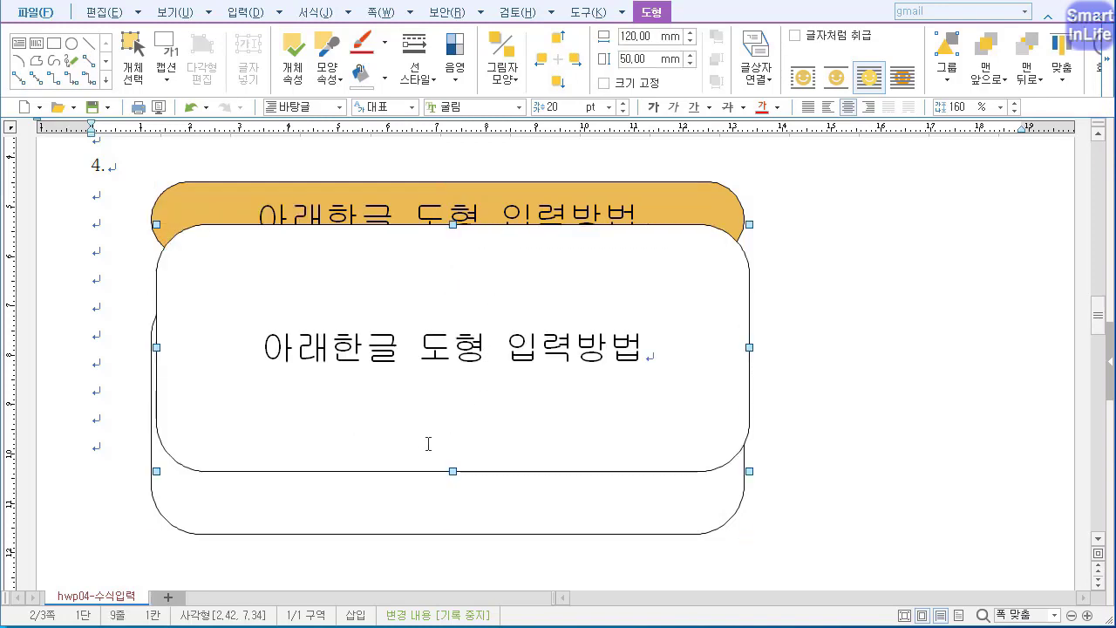
Set the copied rectangle to 70 mm wide and 140 mm high and lock its size (크기 고정).
right_click(465, 336)
click(499, 342)
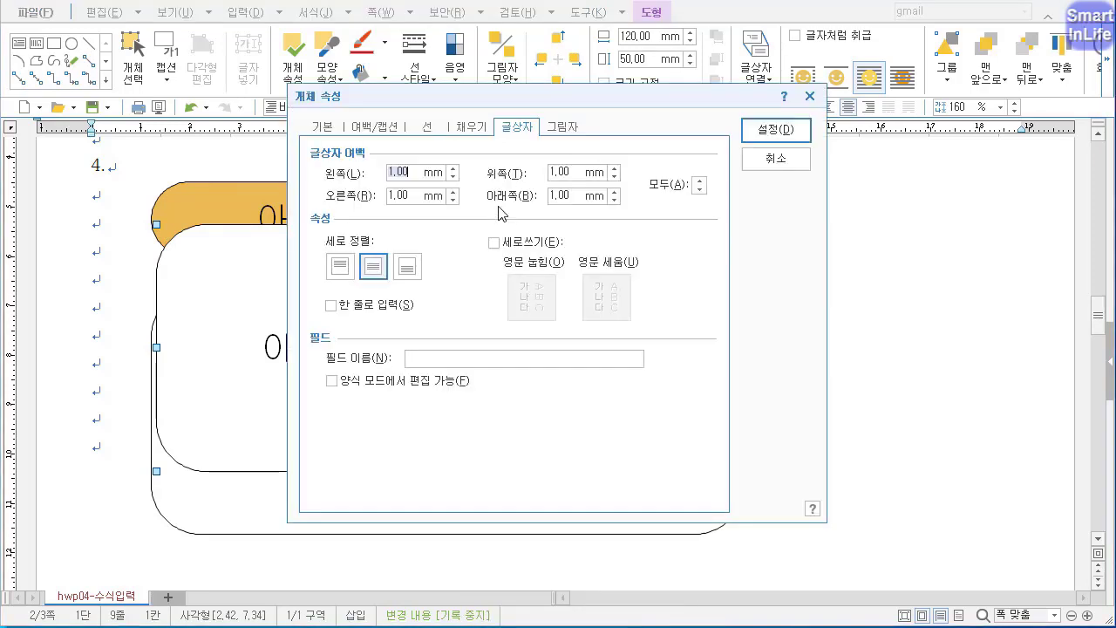
click(334, 127)
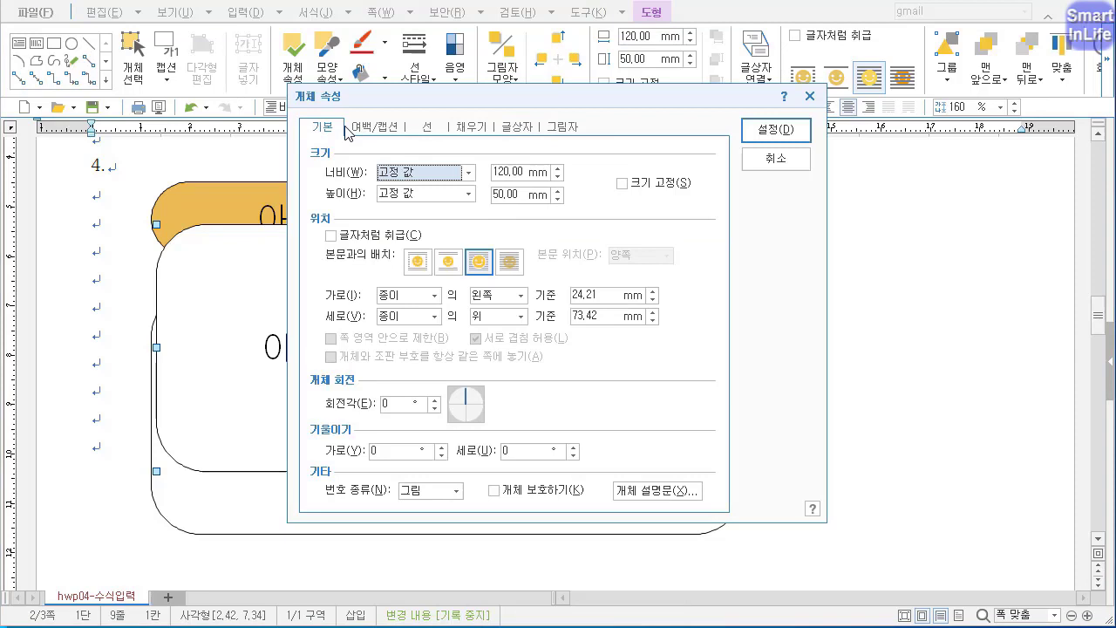
click(534, 174)
click(534, 174)
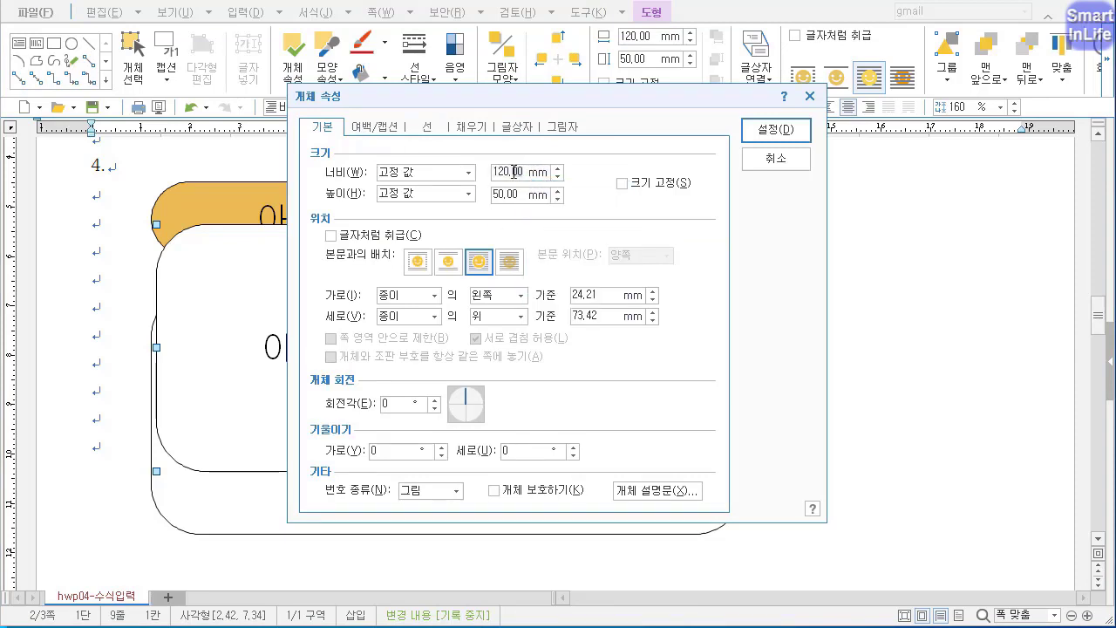
click(559, 168)
text(140)
key(Tab)
text(1)
drag(515, 171, 486, 171)
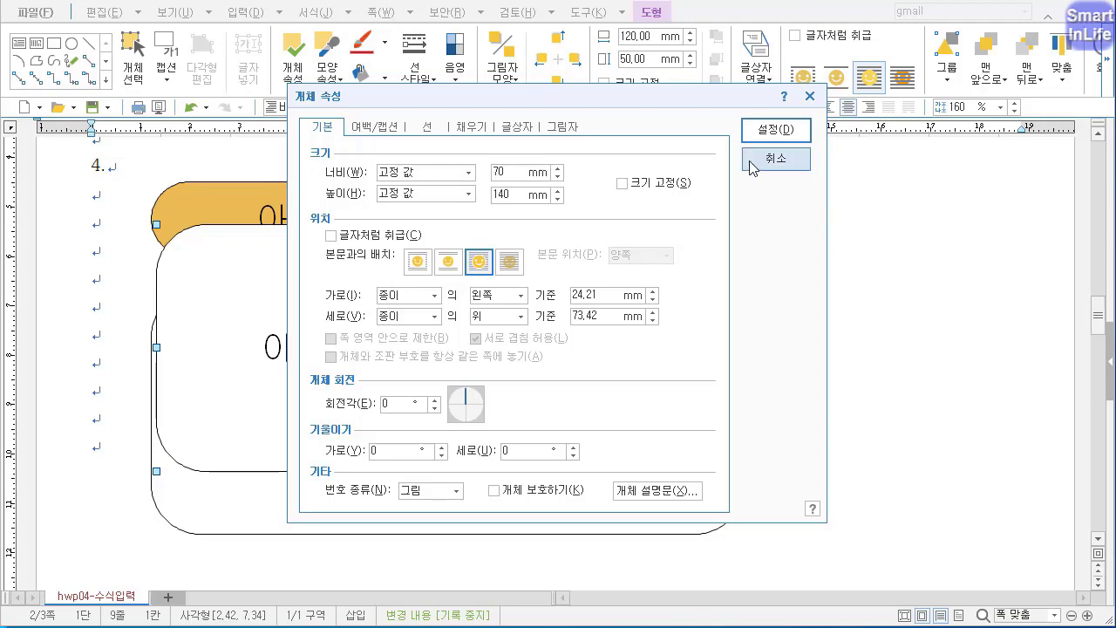
click(622, 184)
click(760, 132)
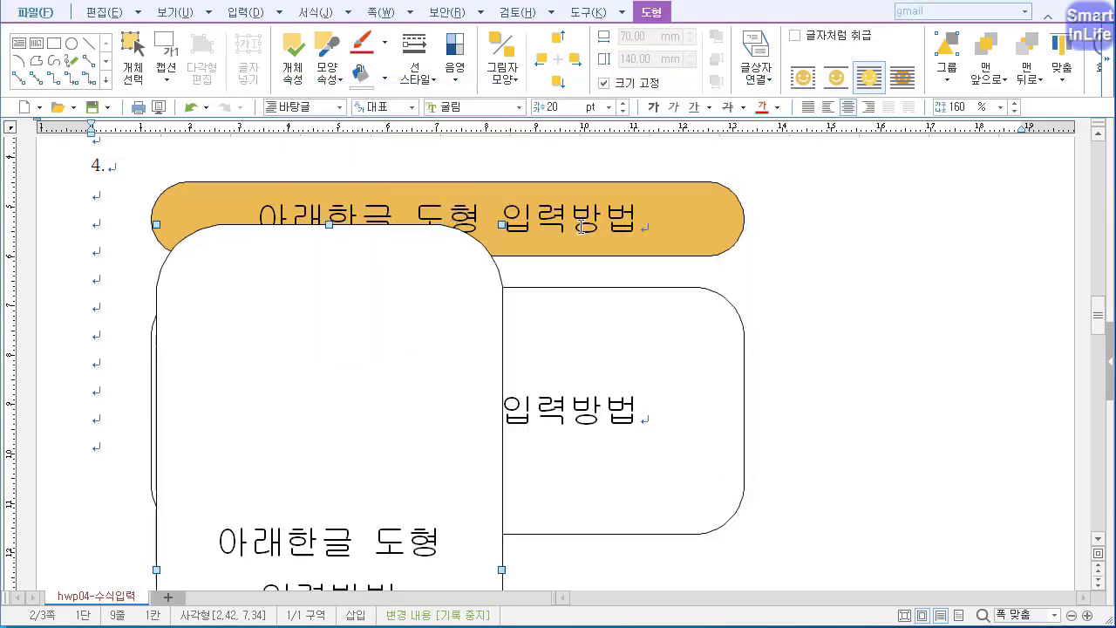
Move the tall rectangle to the middle of the other shapes and place it behind the text (글 뒤로).
drag(451, 244, 548, 231)
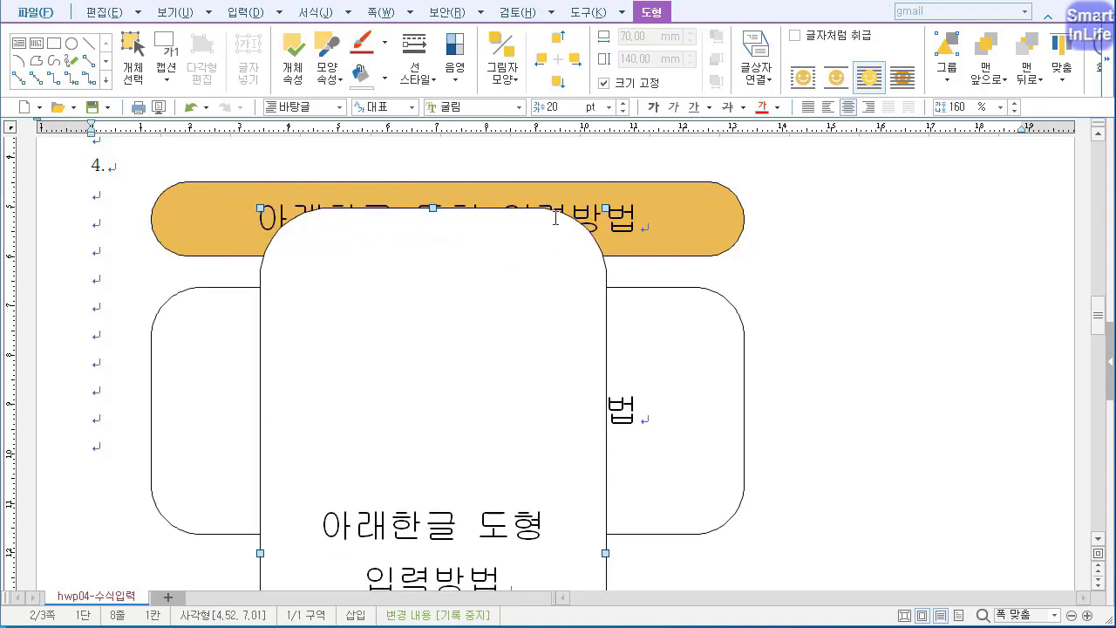
click(993, 84)
click(1010, 104)
click(570, 282)
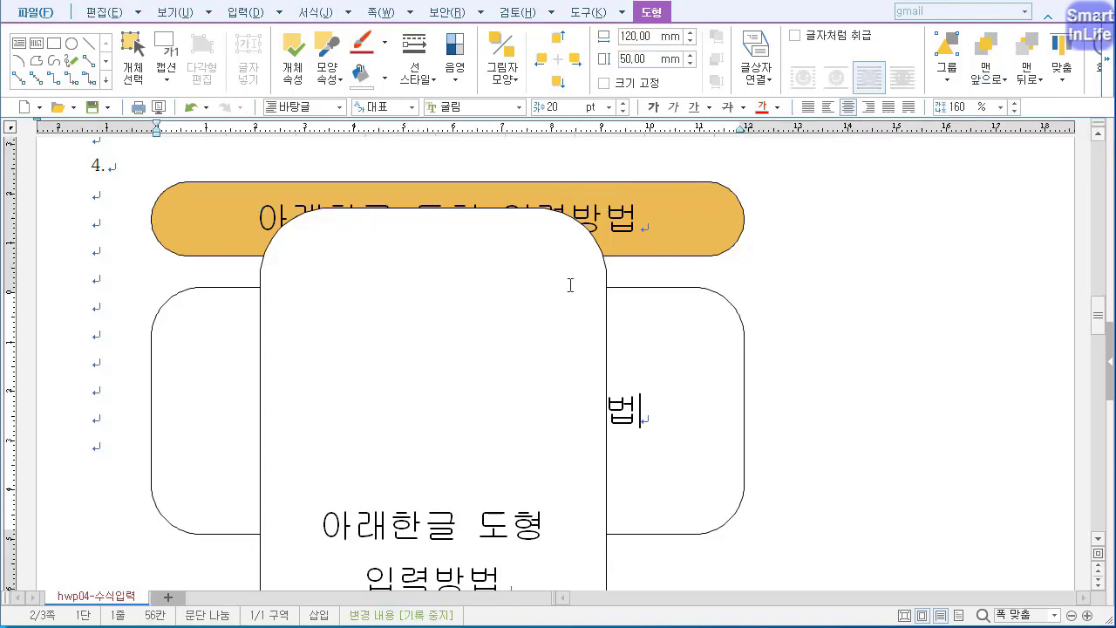
click(574, 223)
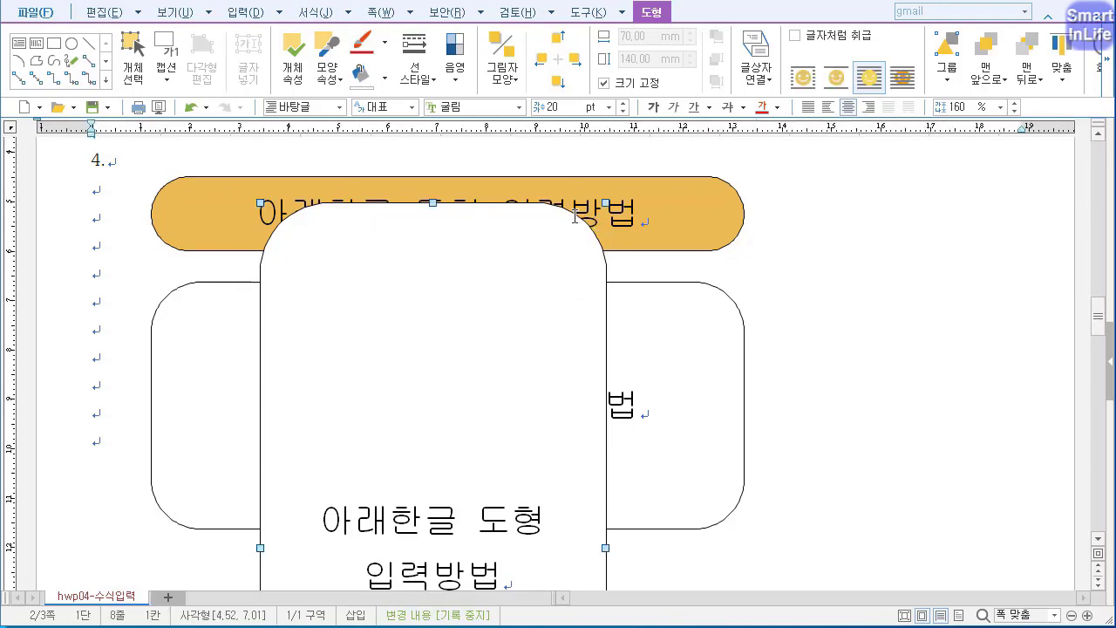
click(903, 80)
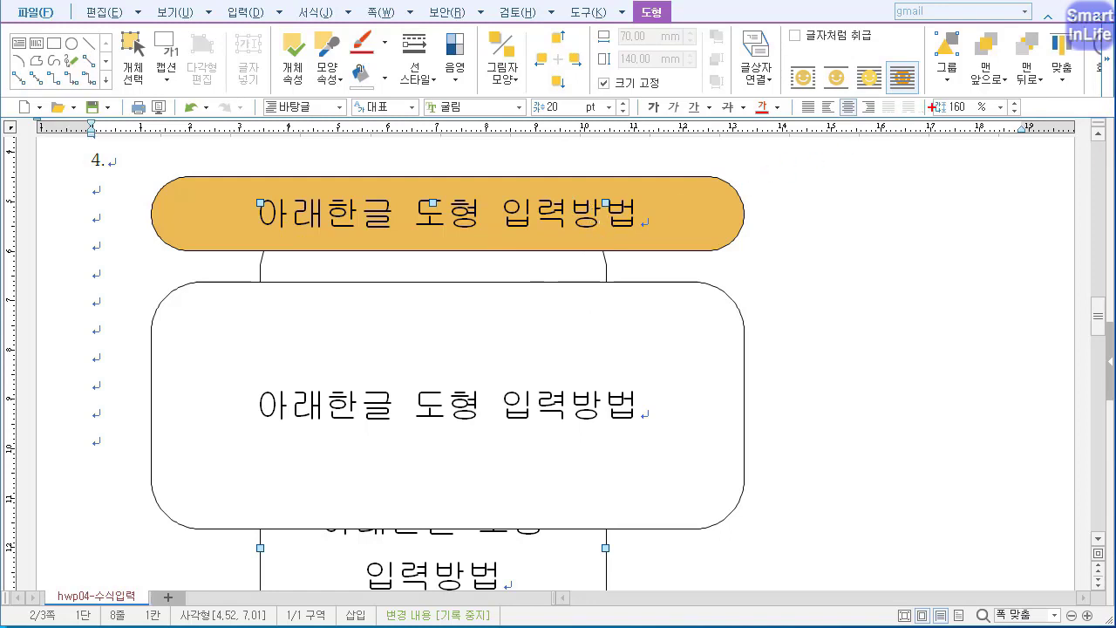
mouse_move(933, 105)
mouse_down()
mouse_move(864, 91)
mouse_move(909, 52)
mouse_move(903, 110)
mouse_up()
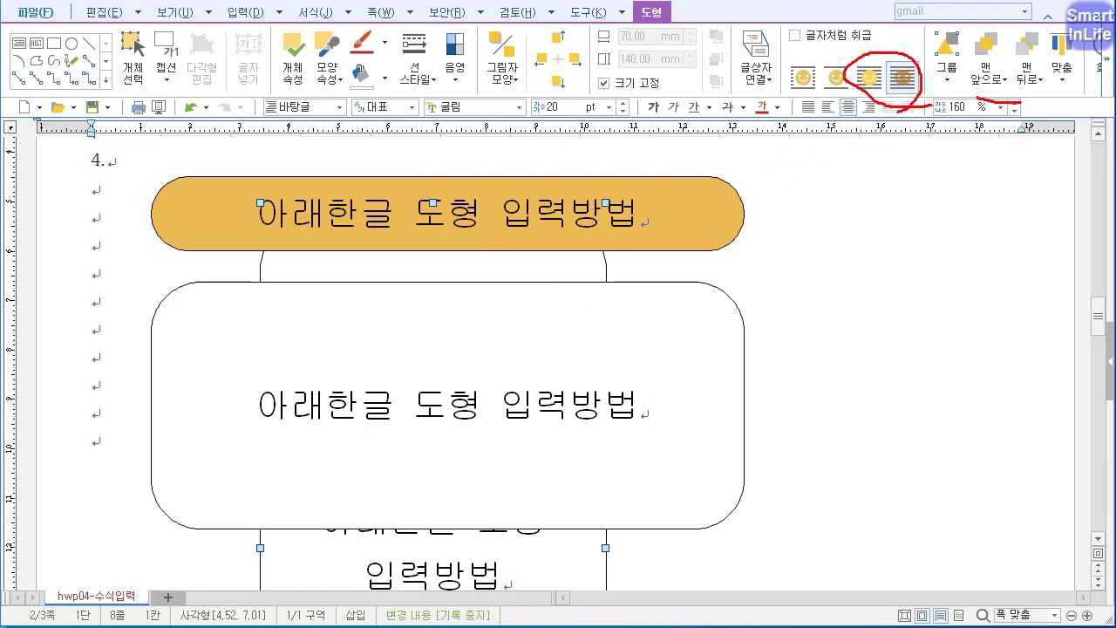
drag(978, 97, 1022, 51)
mouse_move(973, 96)
mouse_down()
mouse_move(1042, 65)
mouse_move(960, 65)
mouse_move(1003, 91)
mouse_up()
mouse_move(859, 59)
mouse_down()
mouse_move(896, 108)
mouse_move(863, 59)
mouse_move(831, 144)
mouse_move(858, 118)
mouse_up()
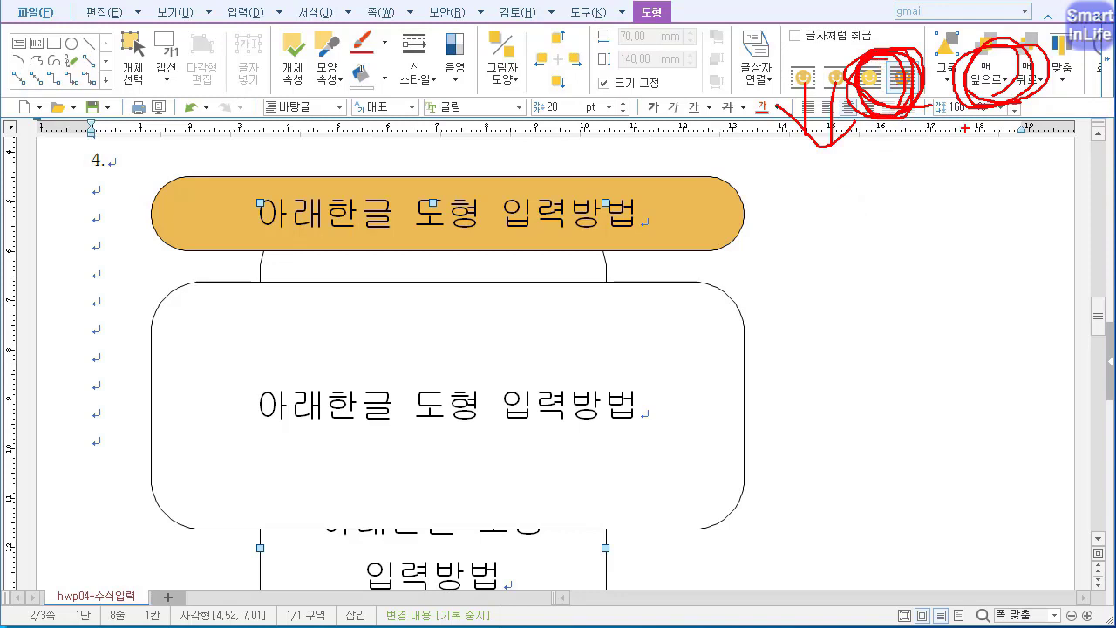
key(Escape)
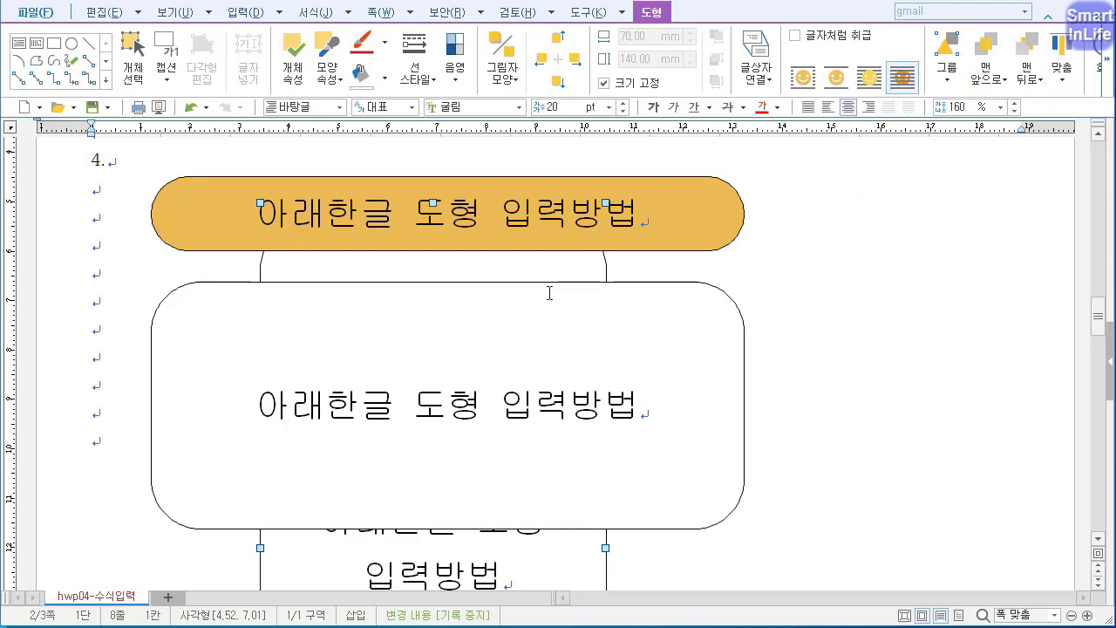
Copy the wide 50 mm high rounded rectangle straight down over the tall rectangle.
drag(1097, 315, 1097, 344)
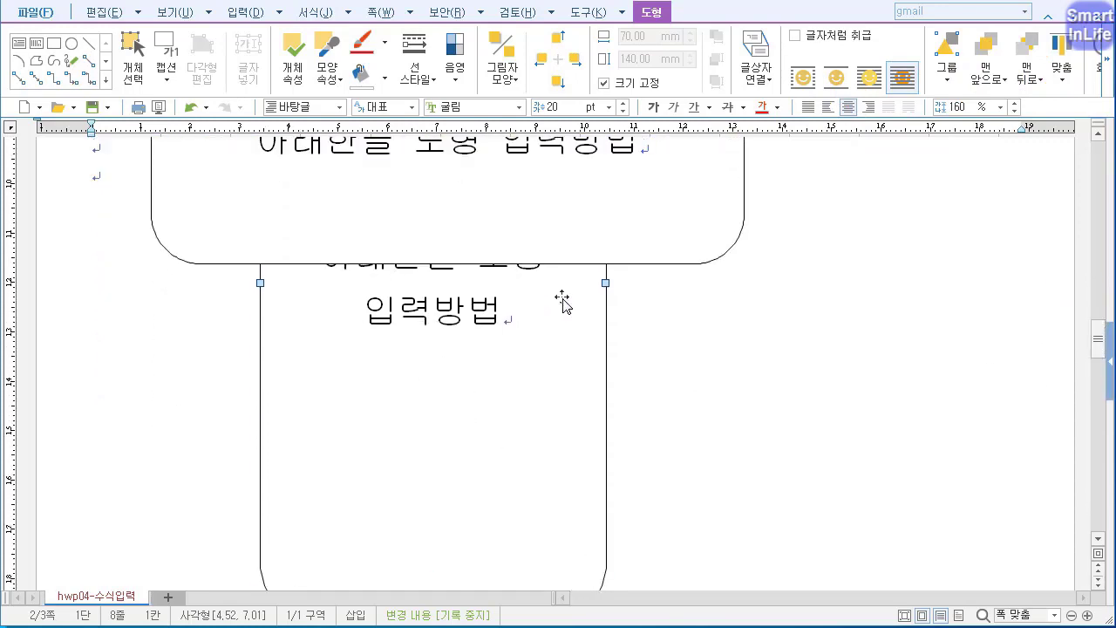
drag(616, 263, 620, 379)
scroll(513, 319, up, 5)
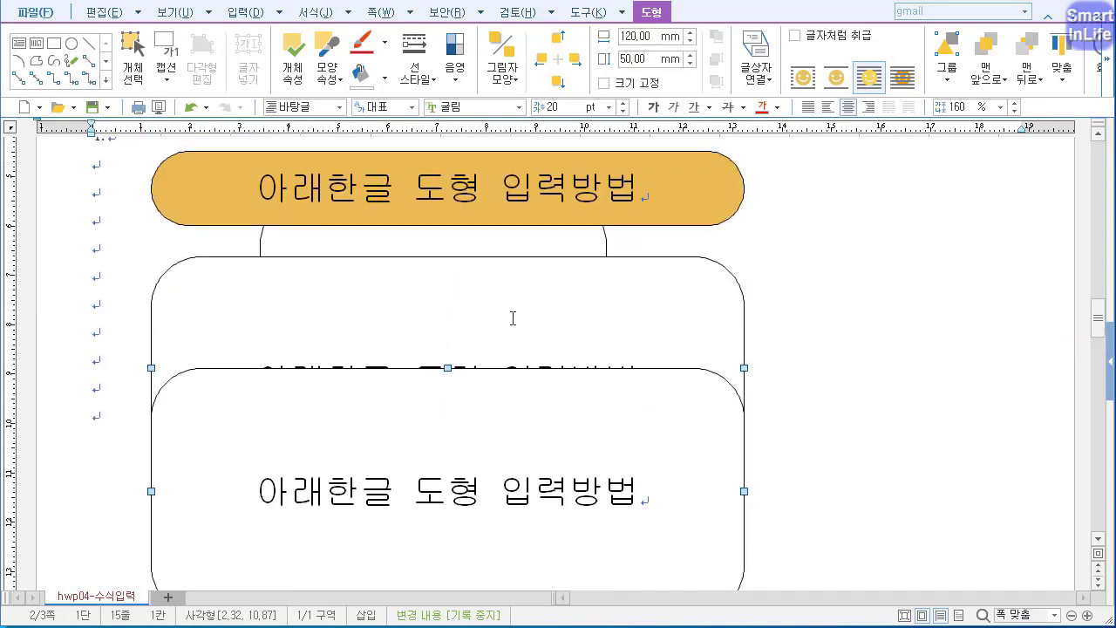
Shrink the new copy to a bar about 15 mm high and move it just below the large rounded rectangle.
drag(449, 368, 450, 531)
scroll(1104, 350, down, 5)
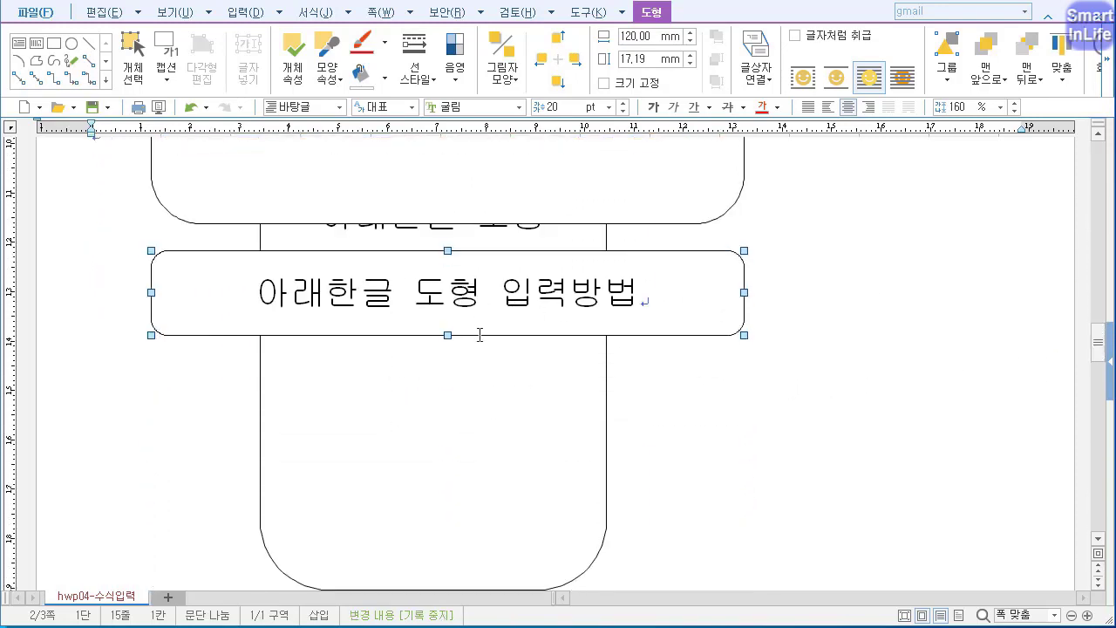
drag(717, 334, 717, 326)
drag(448, 242, 448, 254)
click(717, 323)
click(735, 328)
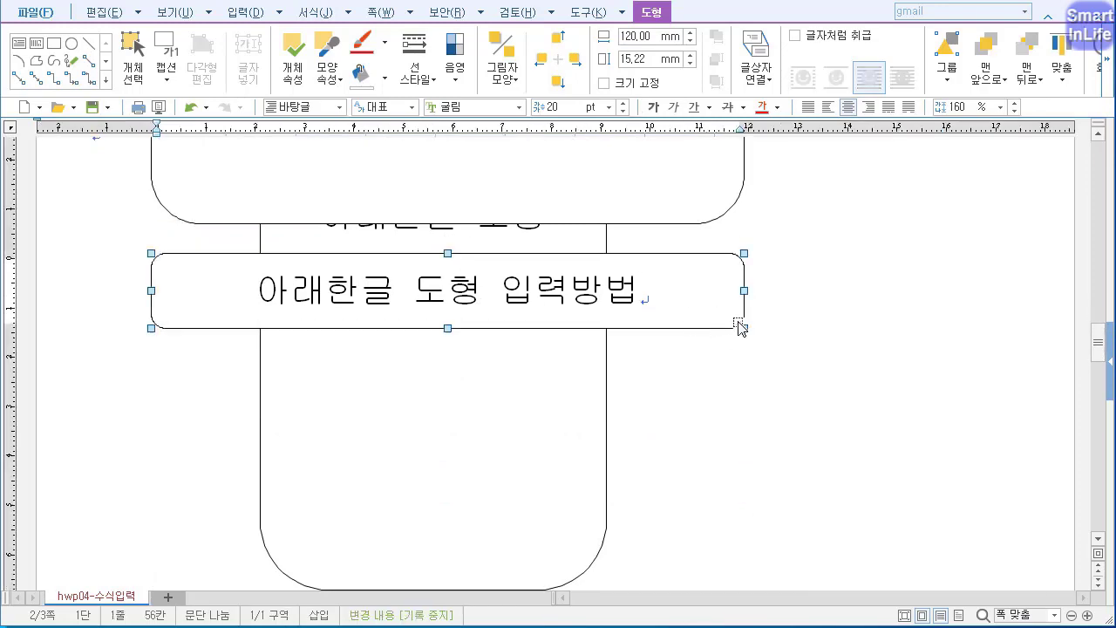
drag(735, 328, 731, 318)
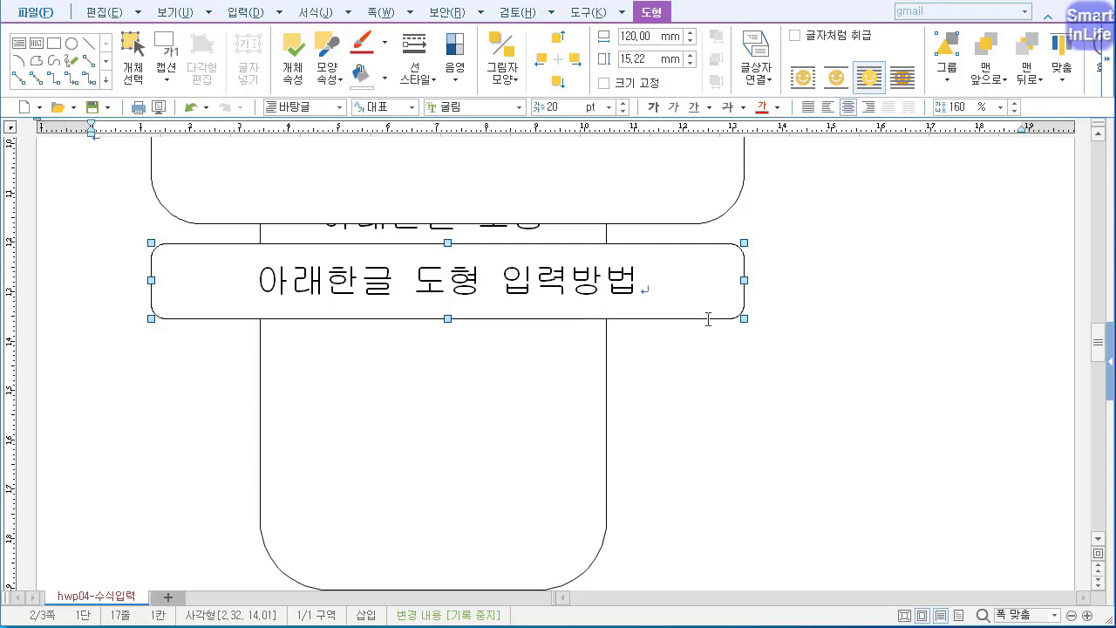
Duplicate the thin bar directly below itself, and copy the pair straight down to form a column of four bars.
drag(711, 321, 710, 403)
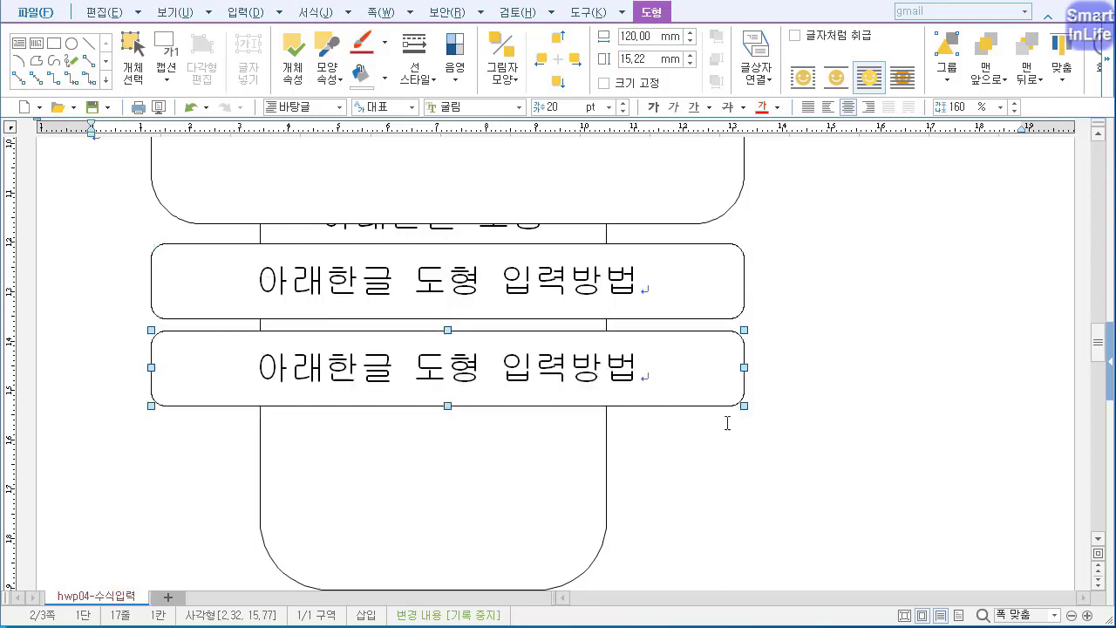
shift+click(705, 318)
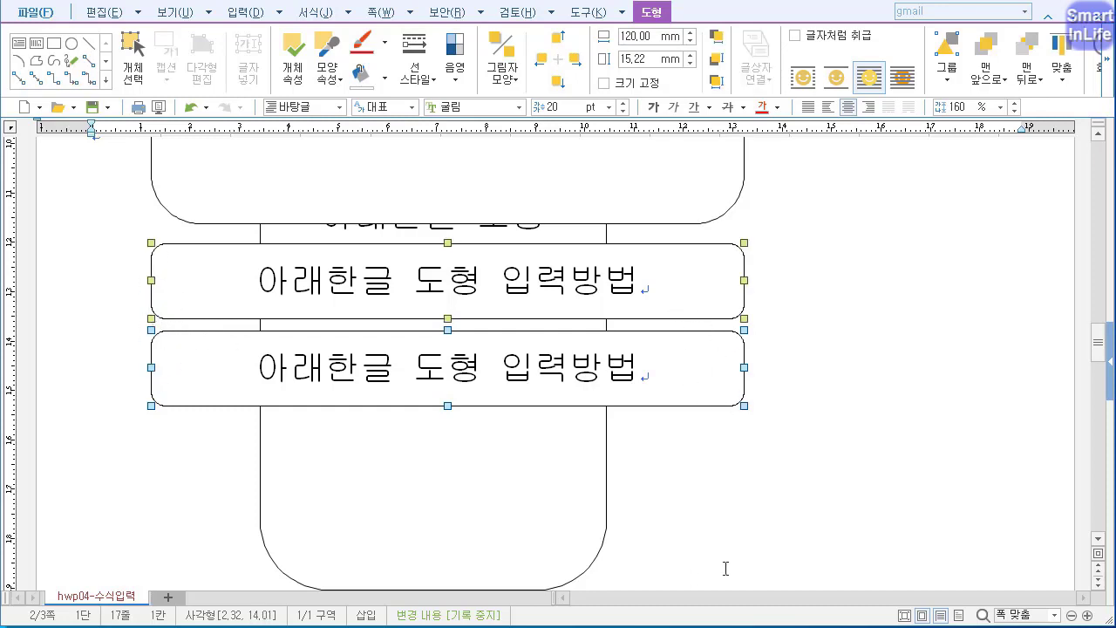
drag(726, 268, 718, 438)
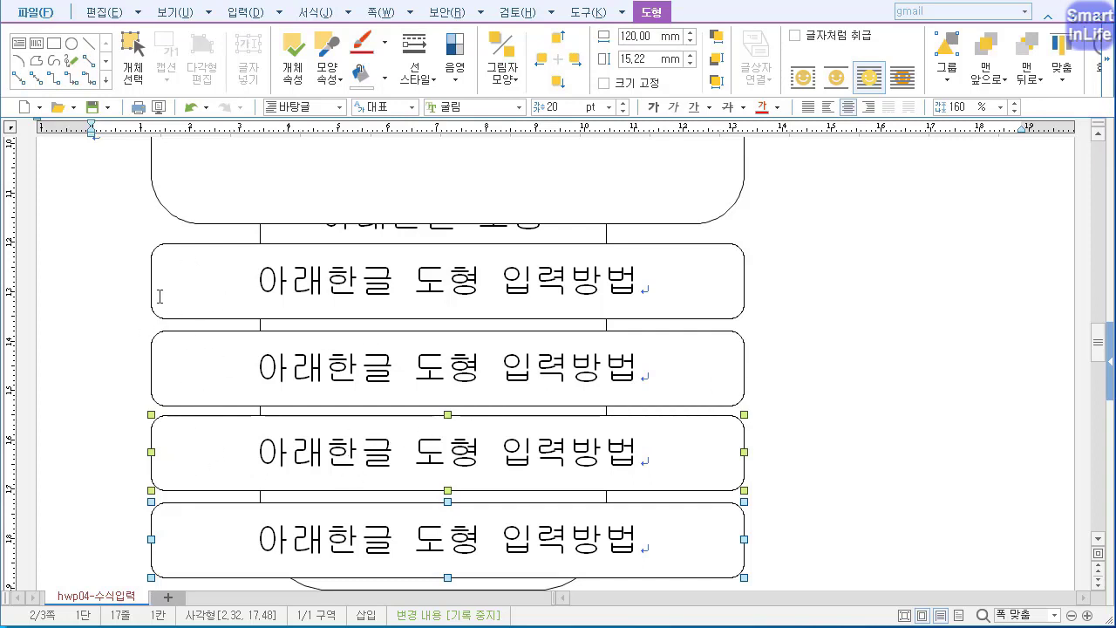
Draw a square about 16 mm wide at the first bar's left end and an ellipse about 6 × 16 mm overlapping it.
click(54, 43)
drag(99, 229, 177, 307)
click(72, 42)
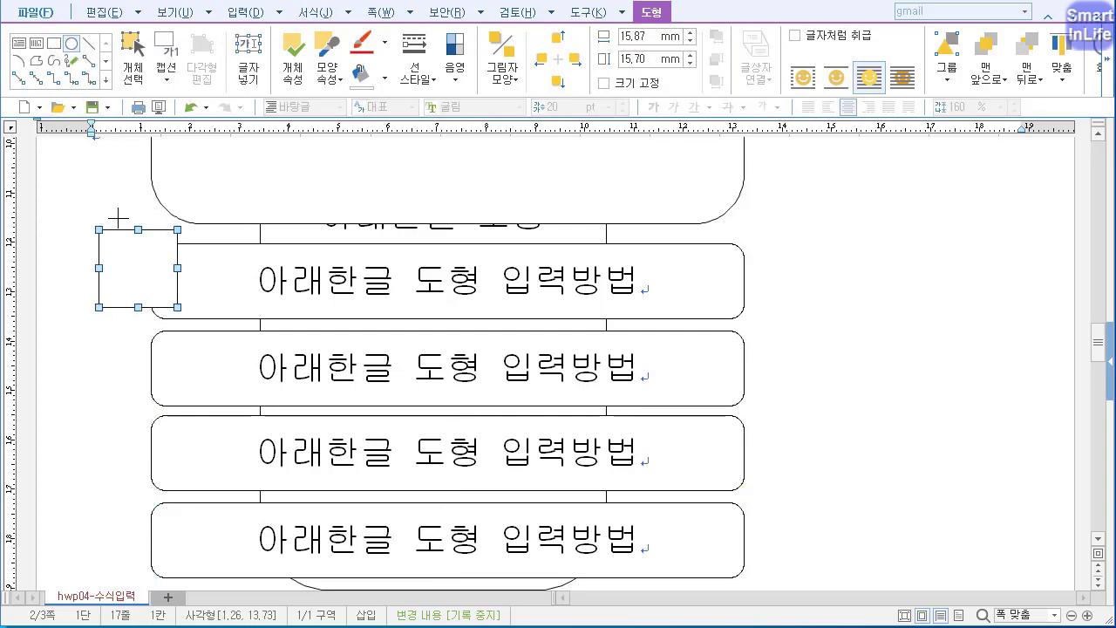
drag(112, 199, 142, 280)
Select all four stacked bars together with the object selection tool (개체 선택).
scroll(1096, 349, up, 1)
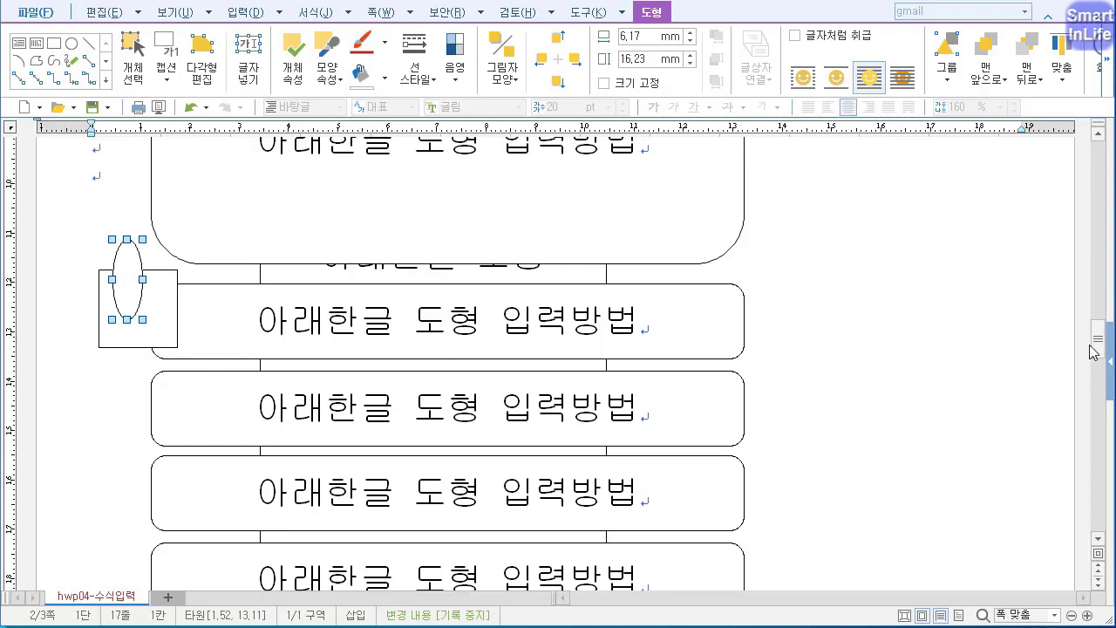
mouse_move(1096, 353)
mouse_down()
mouse_move(1099, 366)
mouse_move(1099, 340)
mouse_move(1102, 350)
mouse_up()
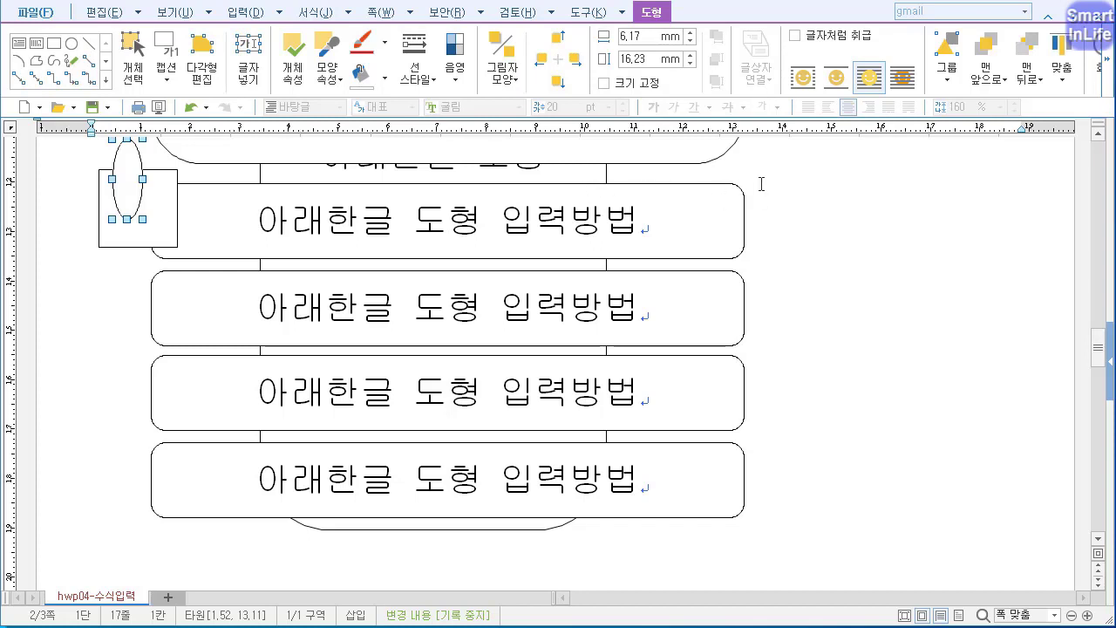
click(739, 256)
shift+click(738, 307)
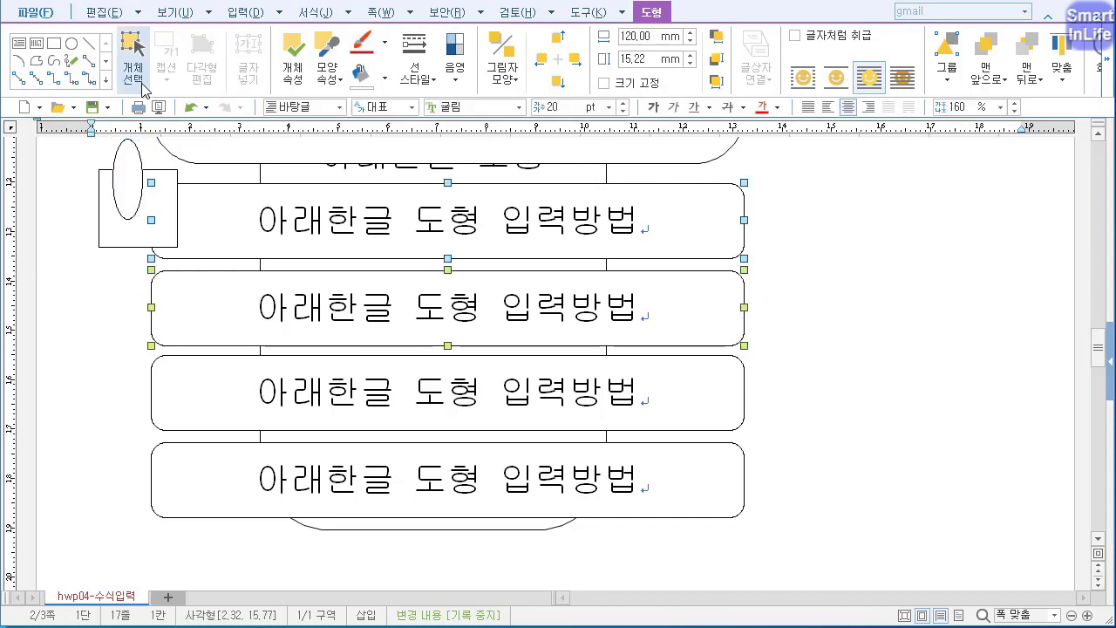
click(139, 74)
drag(813, 161, 113, 553)
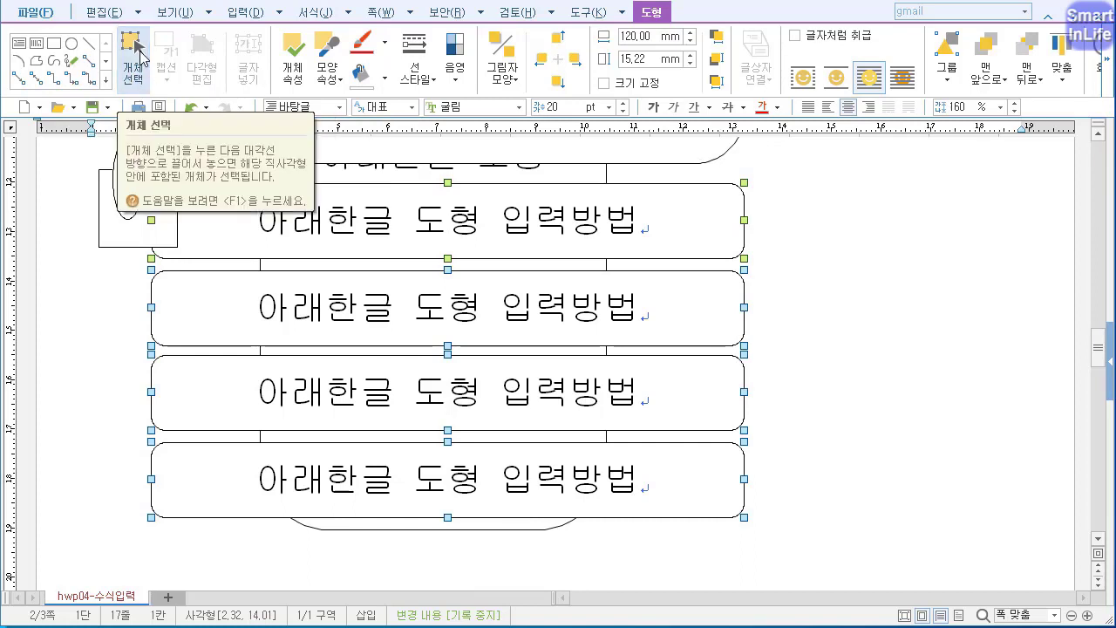
click(127, 85)
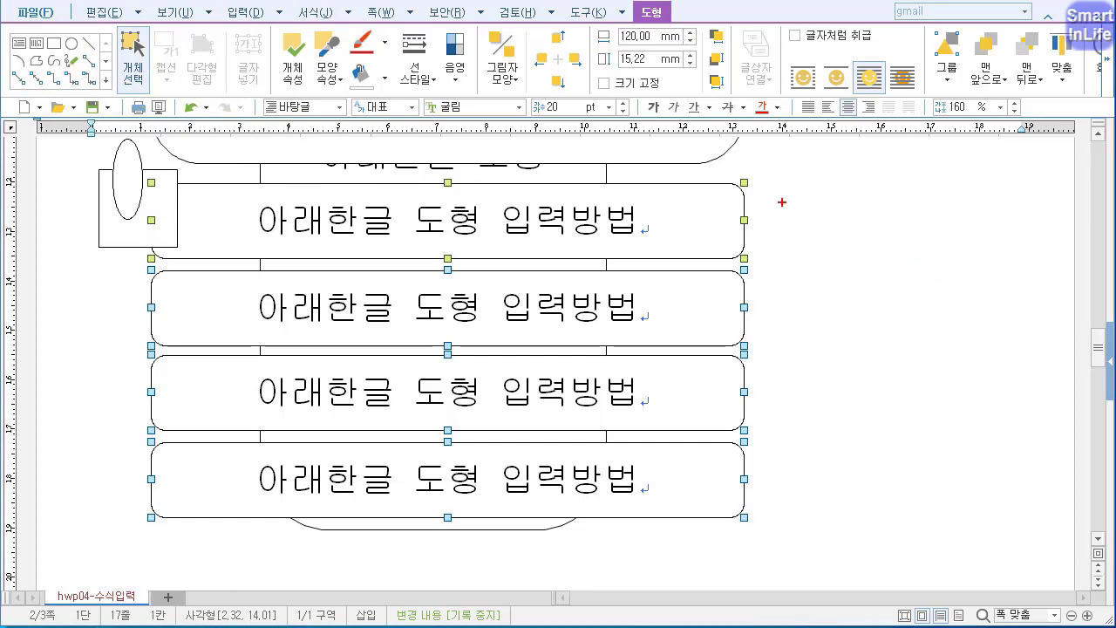
drag(783, 202, 789, 270)
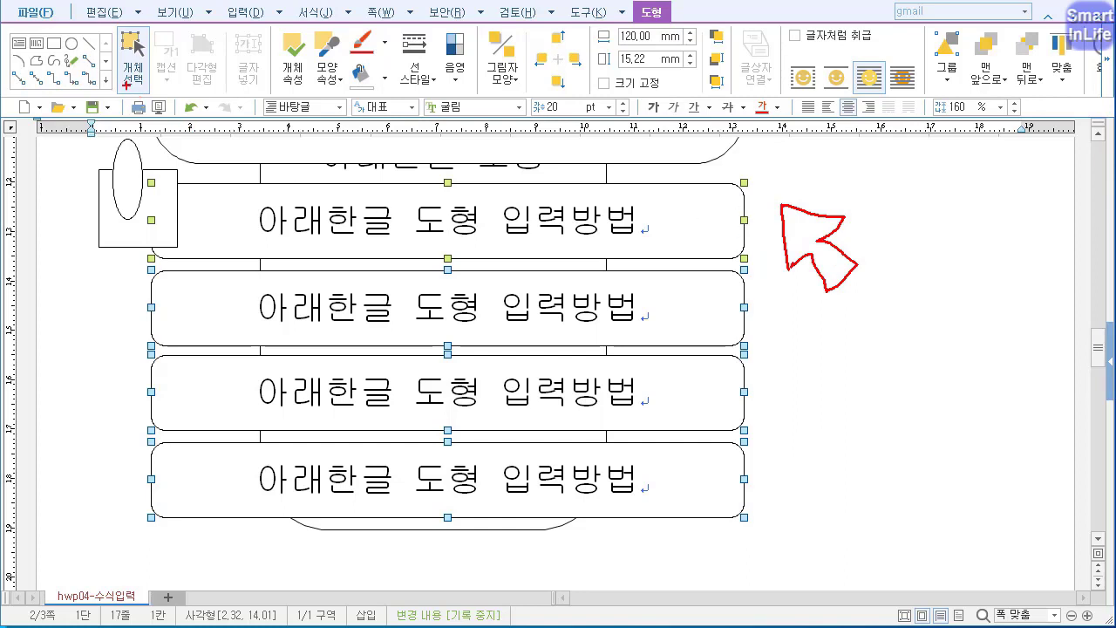
key(Escape)
Select the four stacked bars one by one as a combined selection and widen them all together to about 127 mm.
key(Escape)
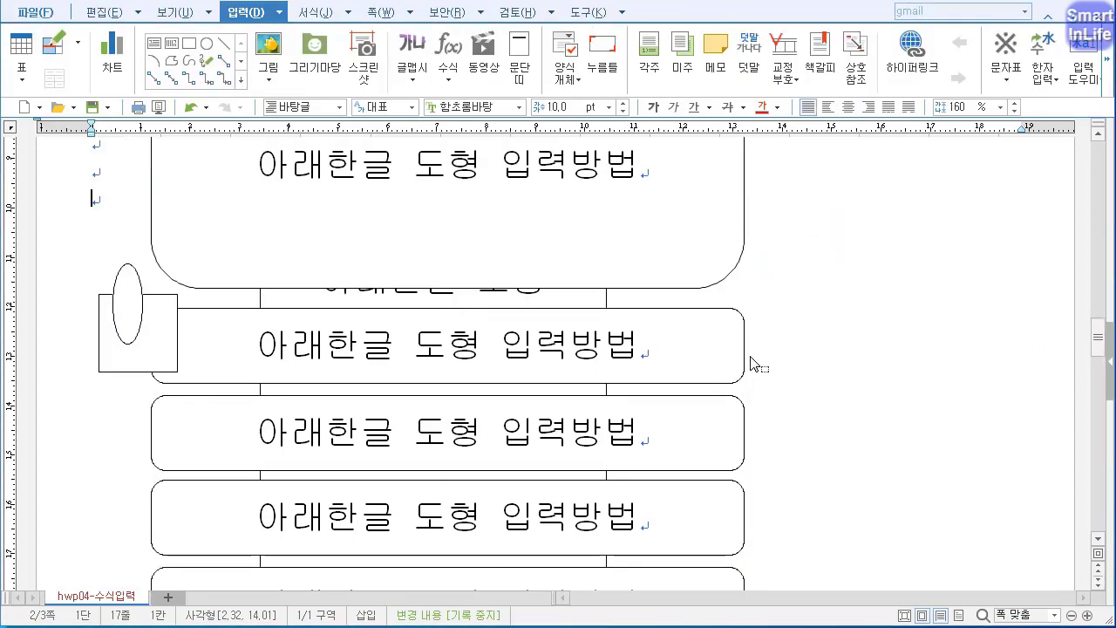
click(749, 362)
shift+click(741, 440)
shift+click(732, 546)
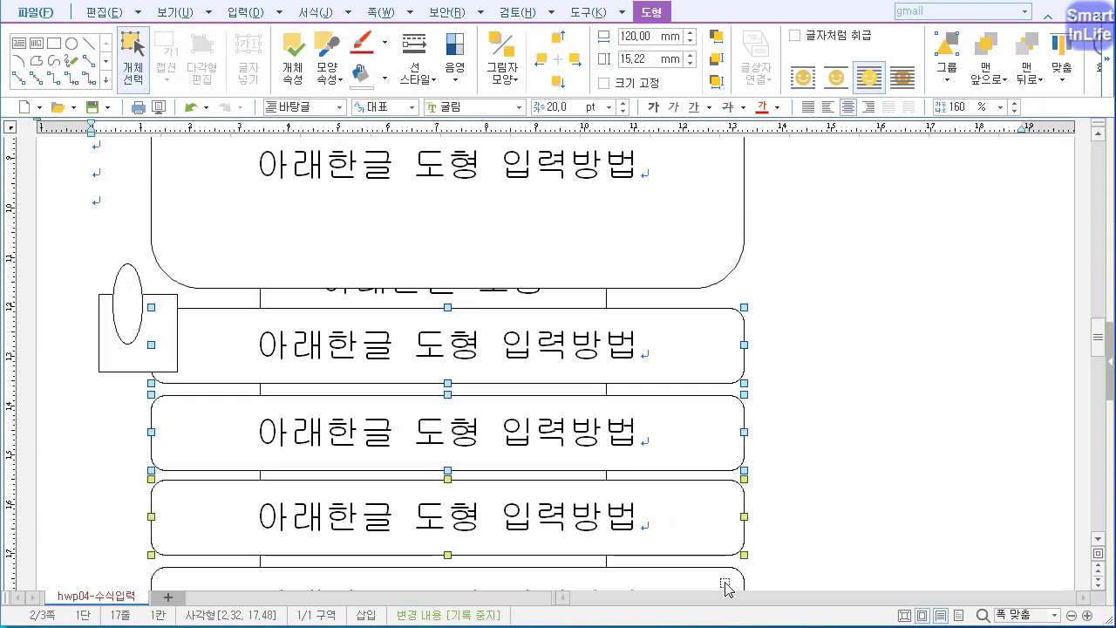
scroll(1022, 373, down, 3)
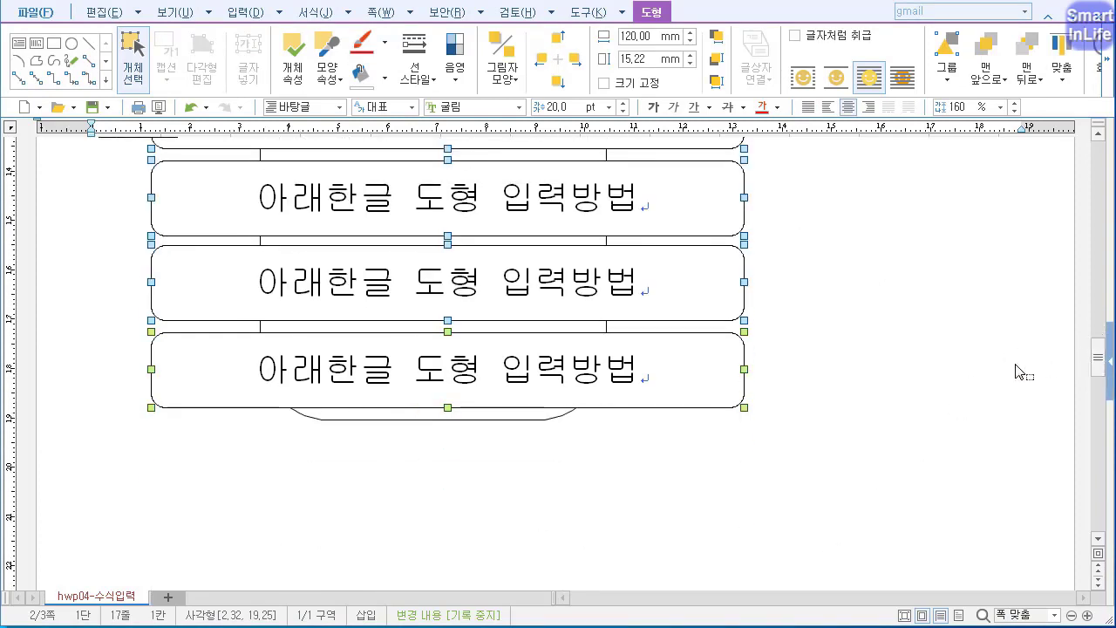
shift+click(730, 370)
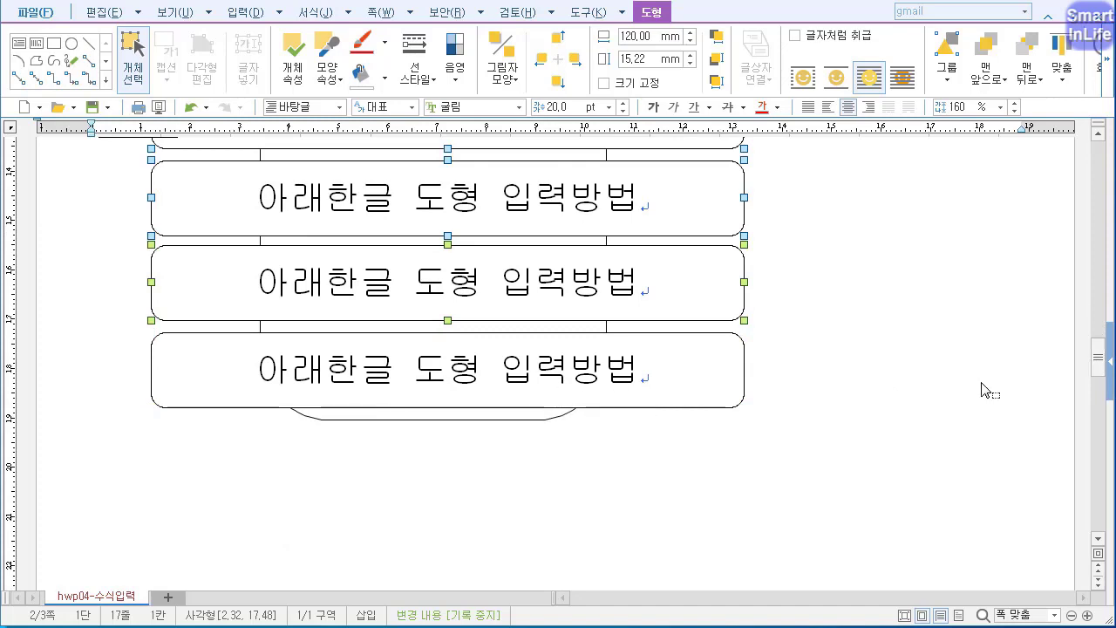
shift+click(697, 371)
drag(1099, 354, 1101, 349)
drag(745, 239, 783, 245)
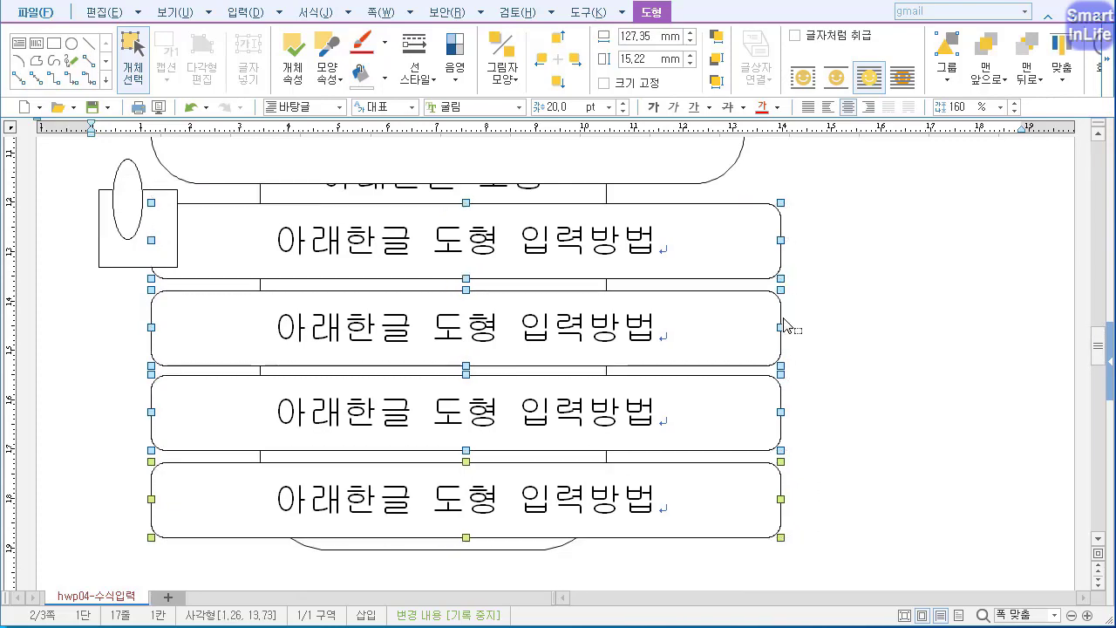
Group the four selected bars into one object (개체 묶기), ungroup them again (개체 풀기), and clear the selection.
click(948, 84)
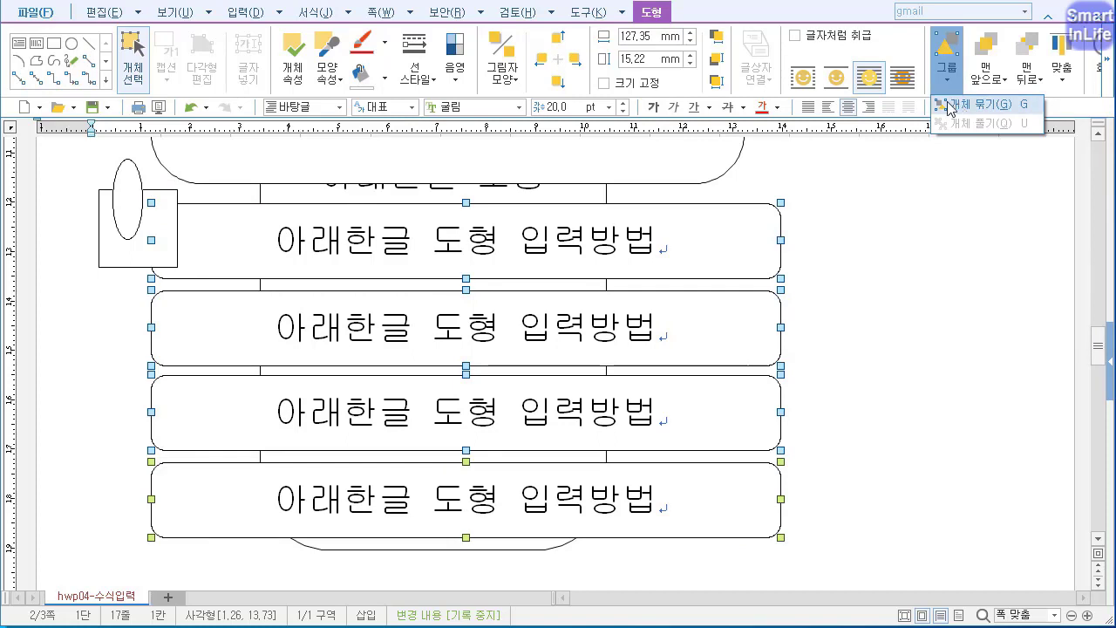
click(957, 104)
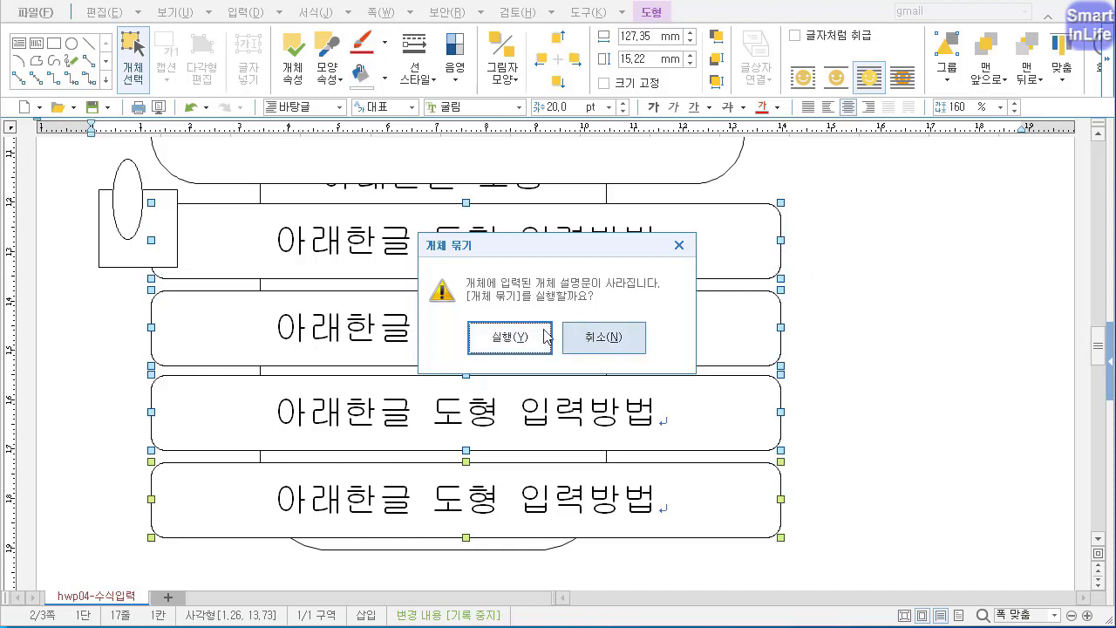
click(508, 339)
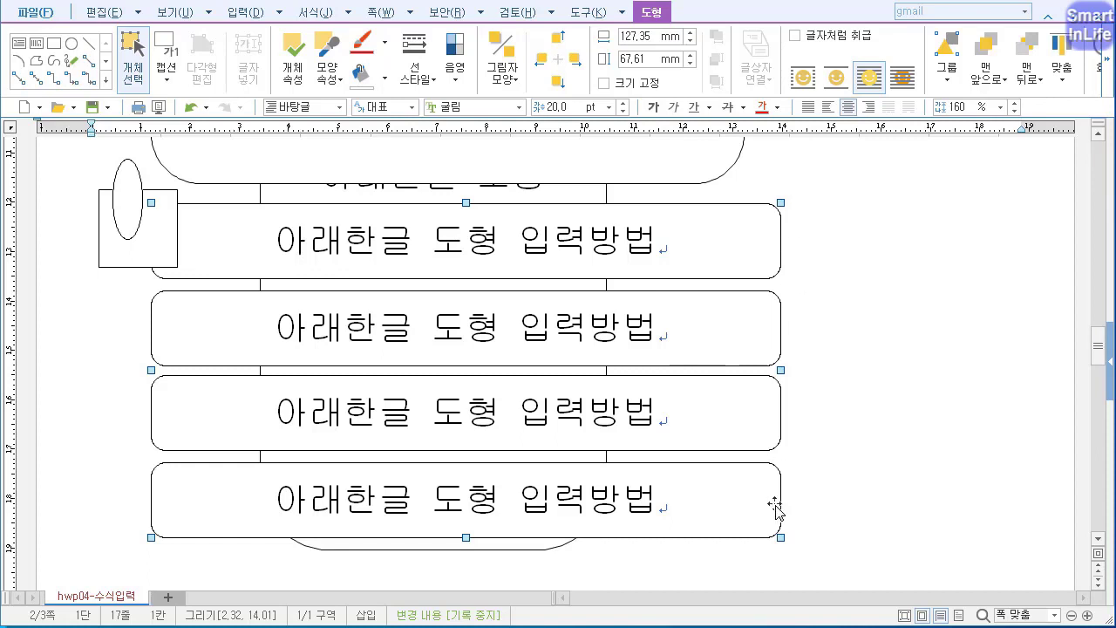
click(949, 83)
click(965, 129)
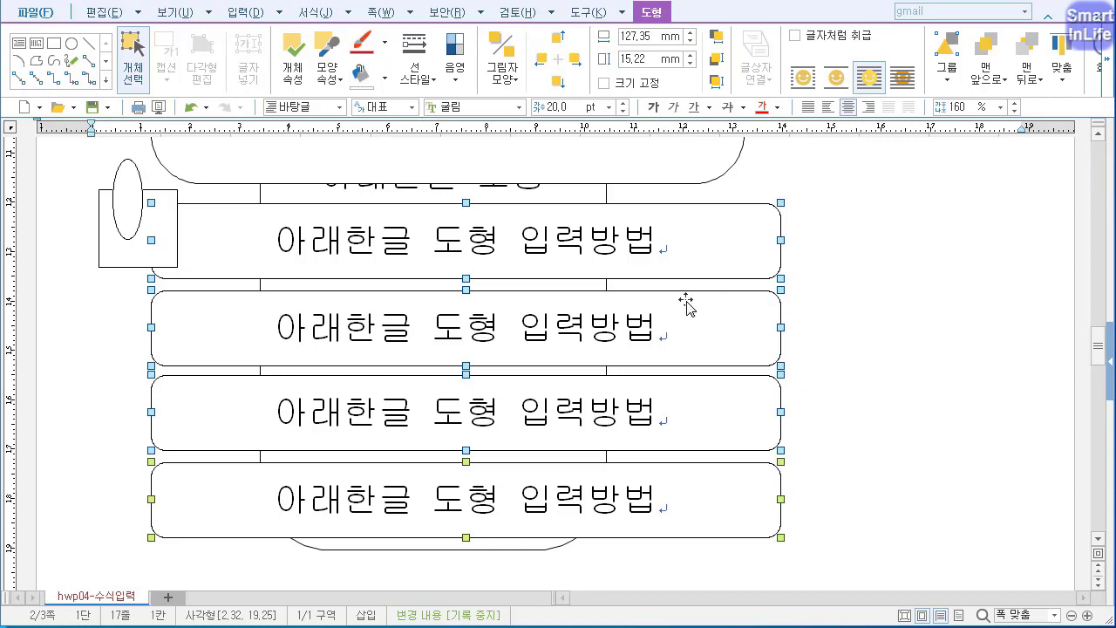
key(Escape)
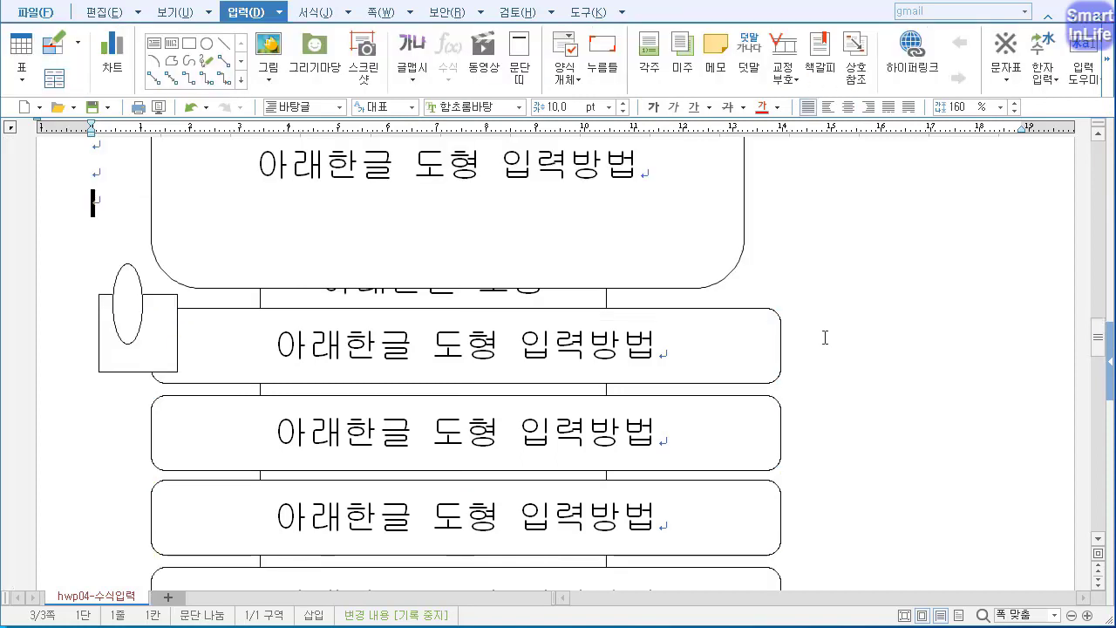
scroll(1027, 357, down, 3)
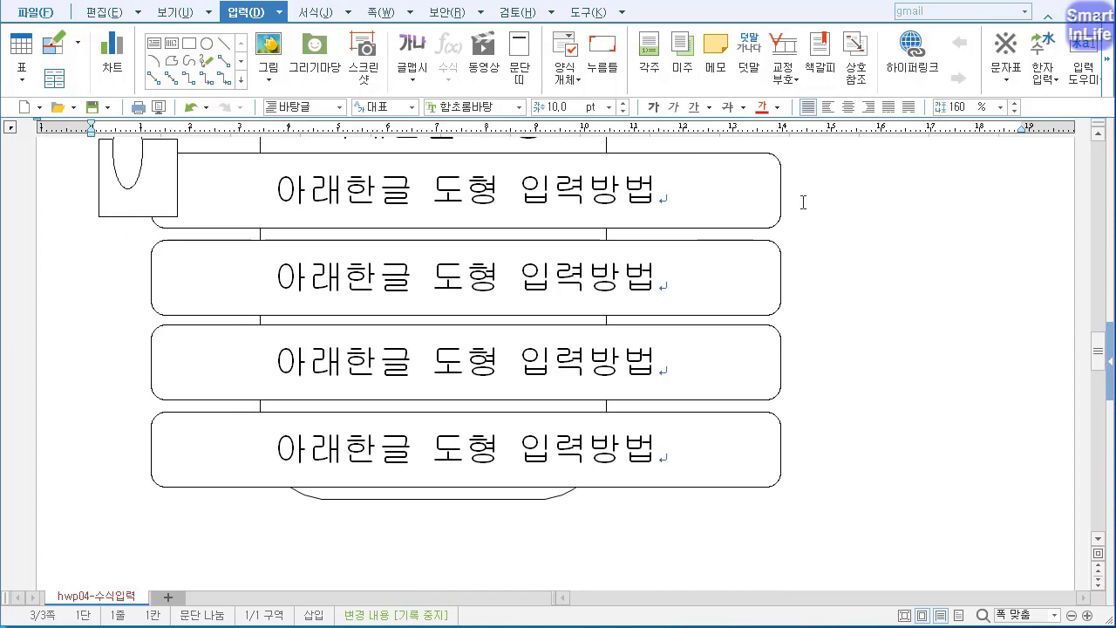
click(766, 211)
key(Escape)
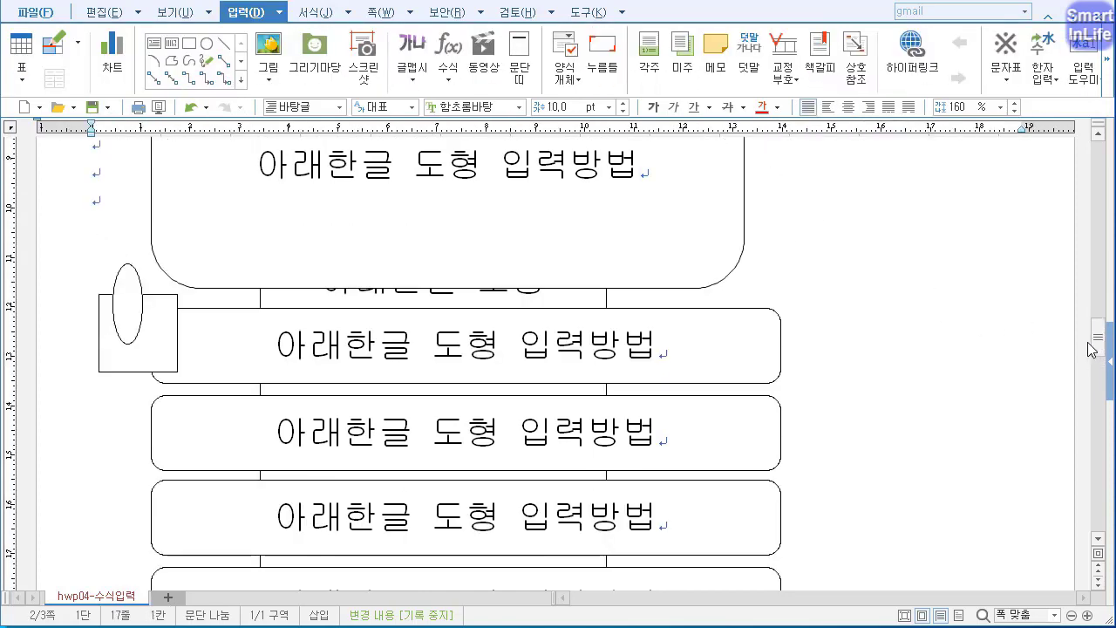
mouse_move(1092, 349)
mouse_down()
mouse_move(1106, 339)
mouse_move(1101, 316)
mouse_move(1101, 353)
mouse_up()
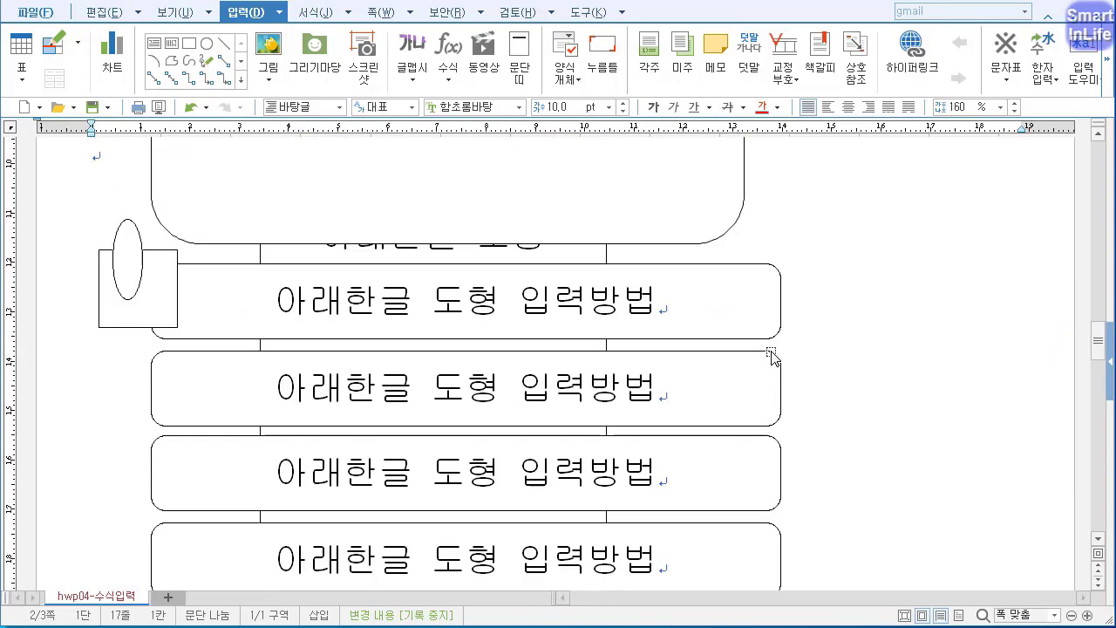